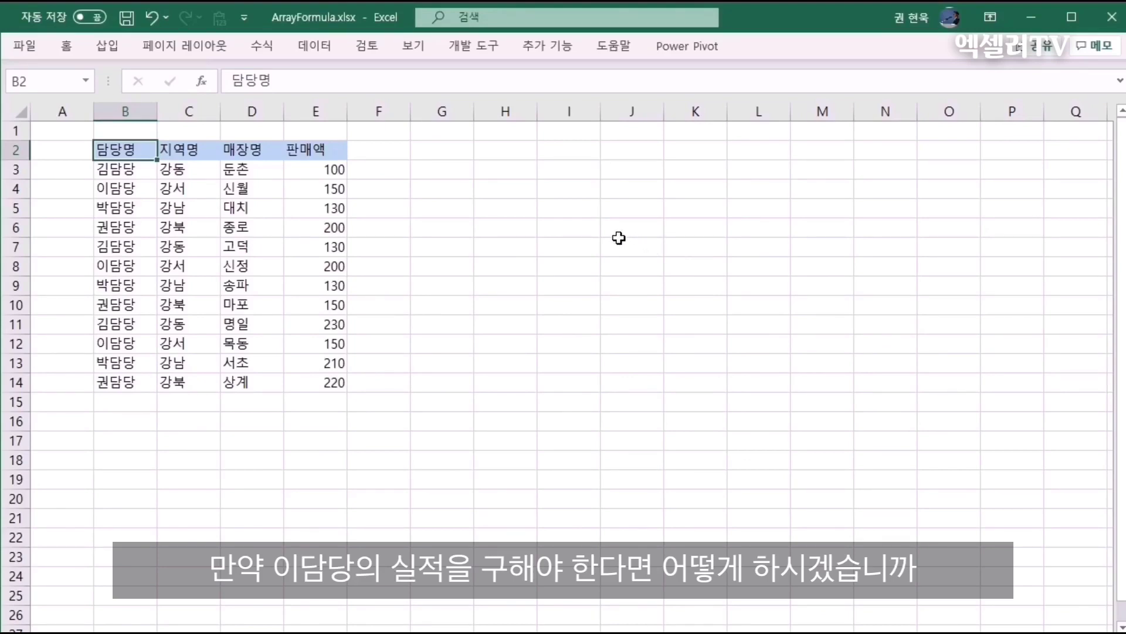
# Step: Enter an IF formula in F3 returning E3 when B3 equals the manager's name shown in B4, otherwise 0, and fill it down to F14
pyautogui.click(394, 170)
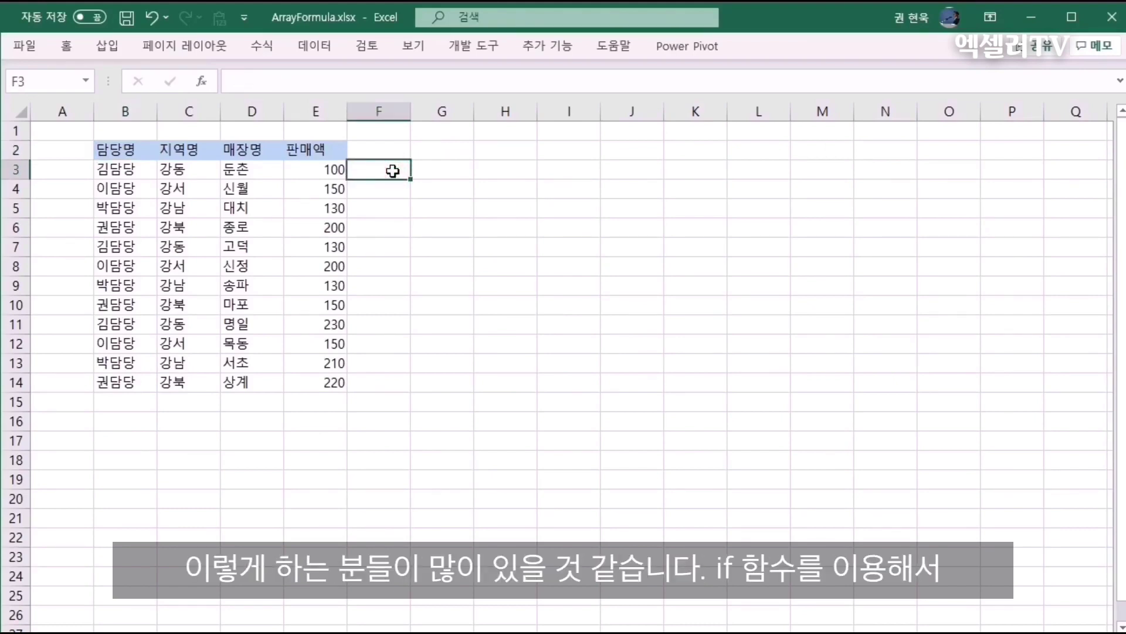
pyautogui.write('=if')
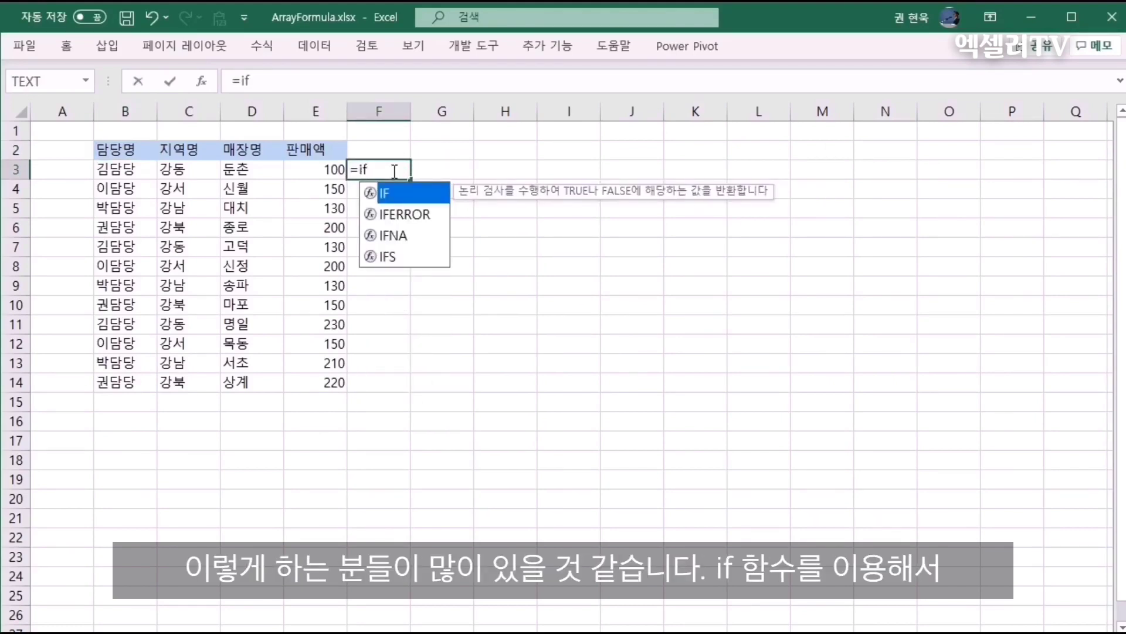
pyautogui.write('(')
pyautogui.press('Left')
pyautogui.press('Left')
pyautogui.press('Left')
pyautogui.press('Left')
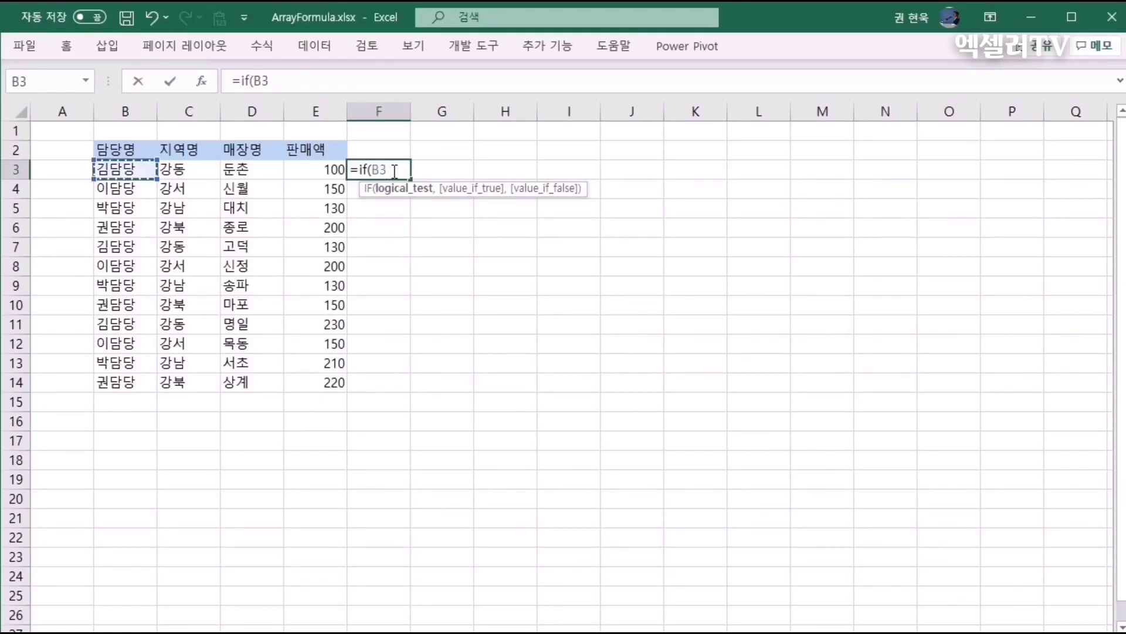
pyautogui.write('="이다')
pyautogui.write('담당",')
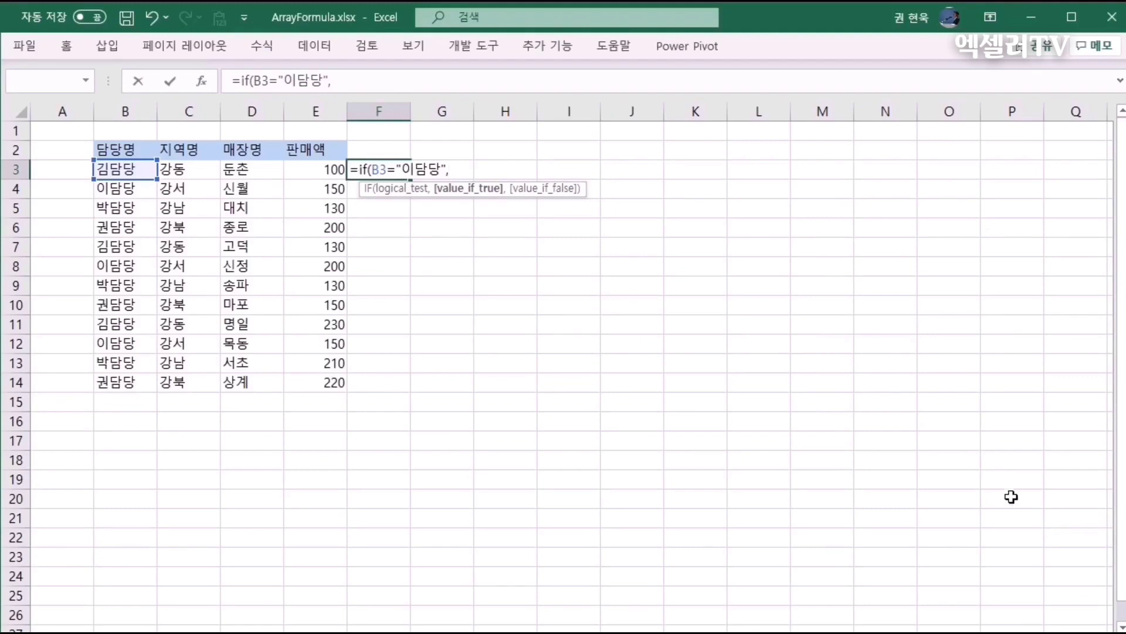
pyautogui.click(324, 170)
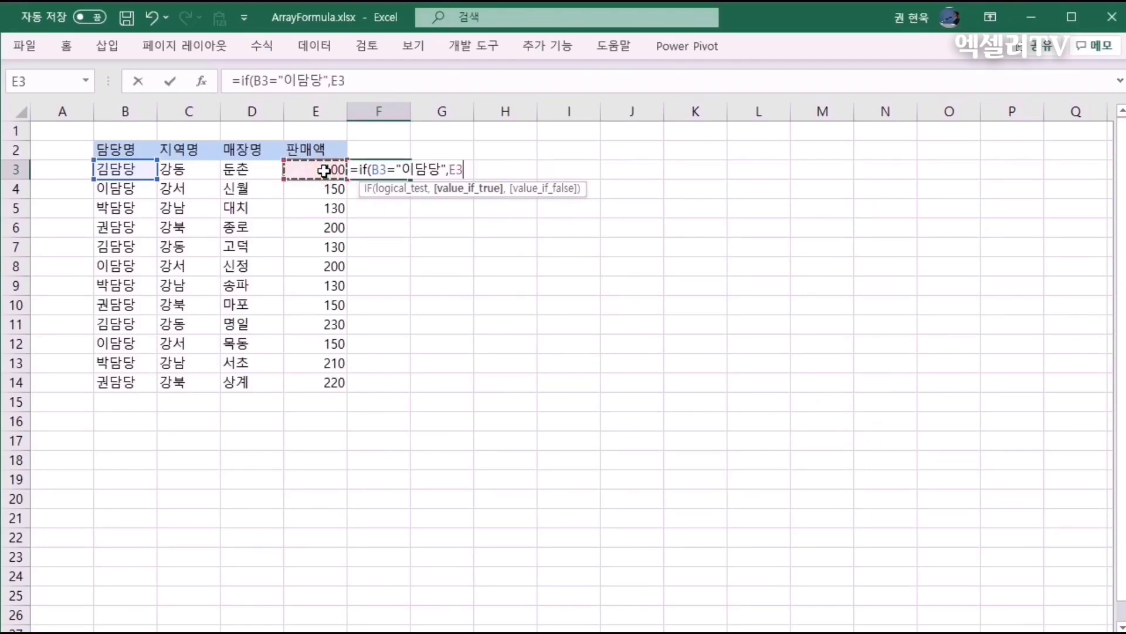
pyautogui.write(',0')
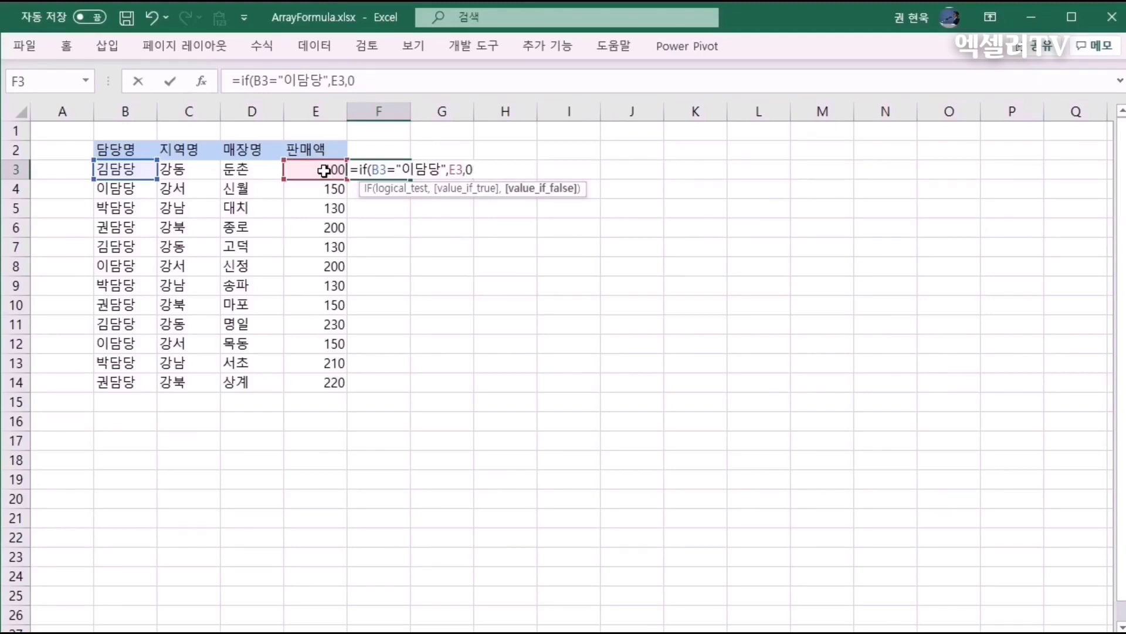
pyautogui.press('Return')
pyautogui.click(381, 171)
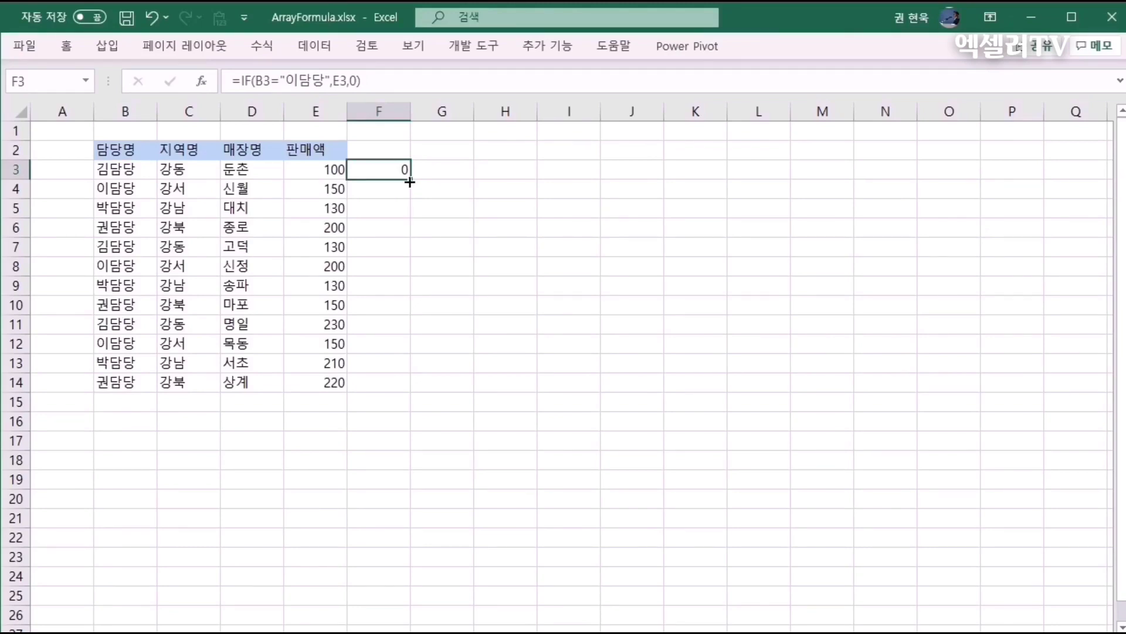
pyautogui.doubleClick(410, 179)
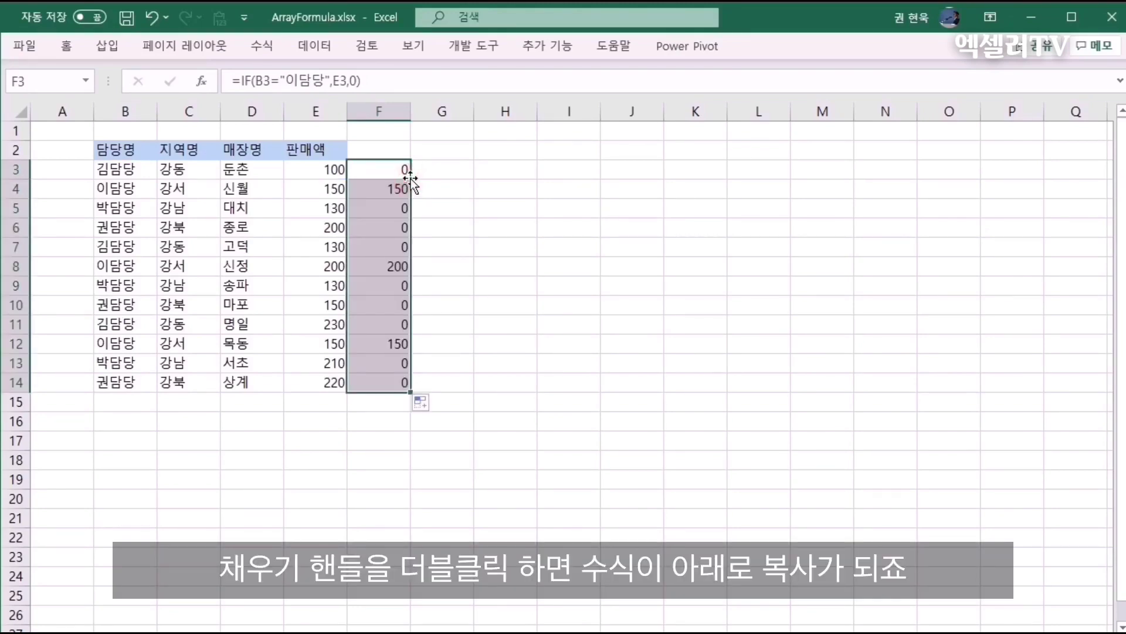
# Step: Total the IF results in F15 with a SUM over F3:F14
pyautogui.click(392, 407)
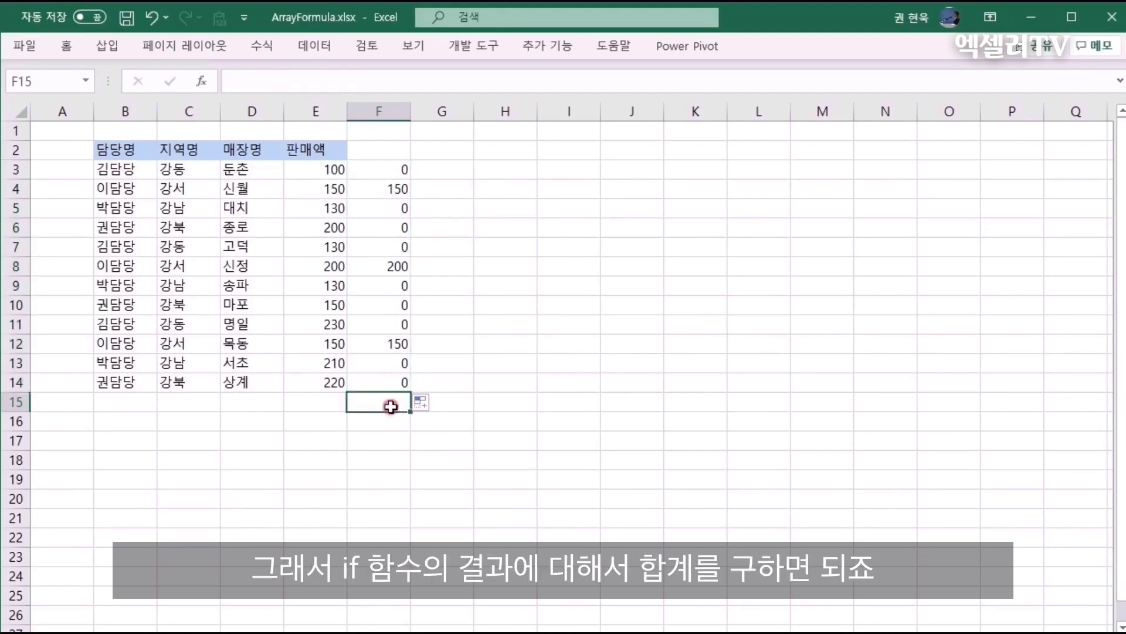
pyautogui.write('=sum(')
pyautogui.moveTo(379, 382); pyautogui.dragTo(402, 172)
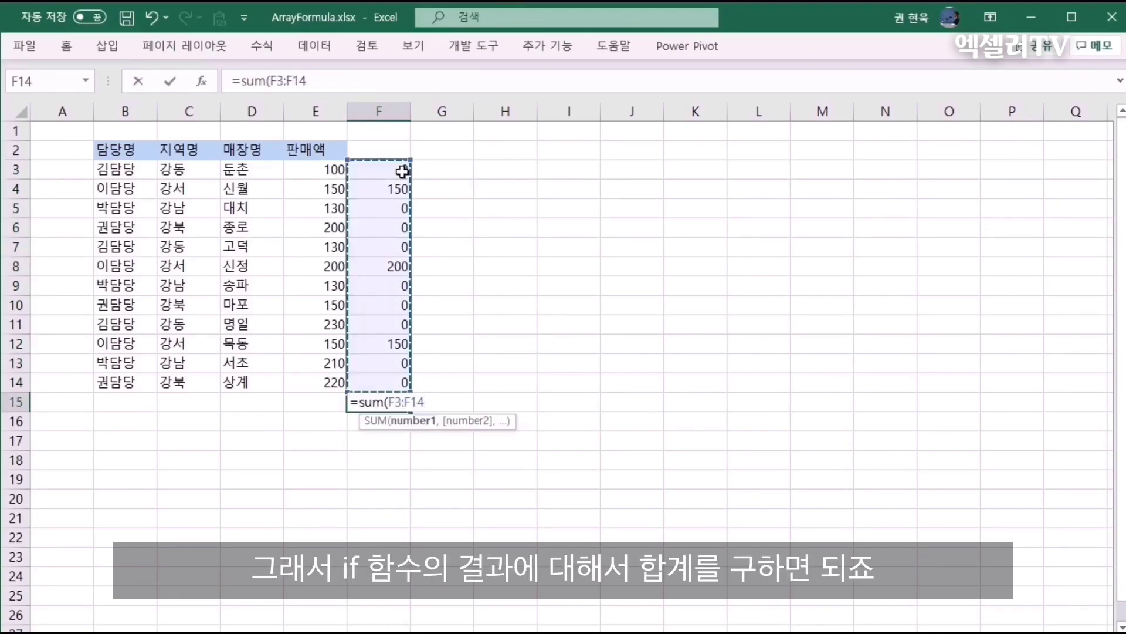
pyautogui.write(')')
pyautogui.press('Return')
pyautogui.click(386, 402)
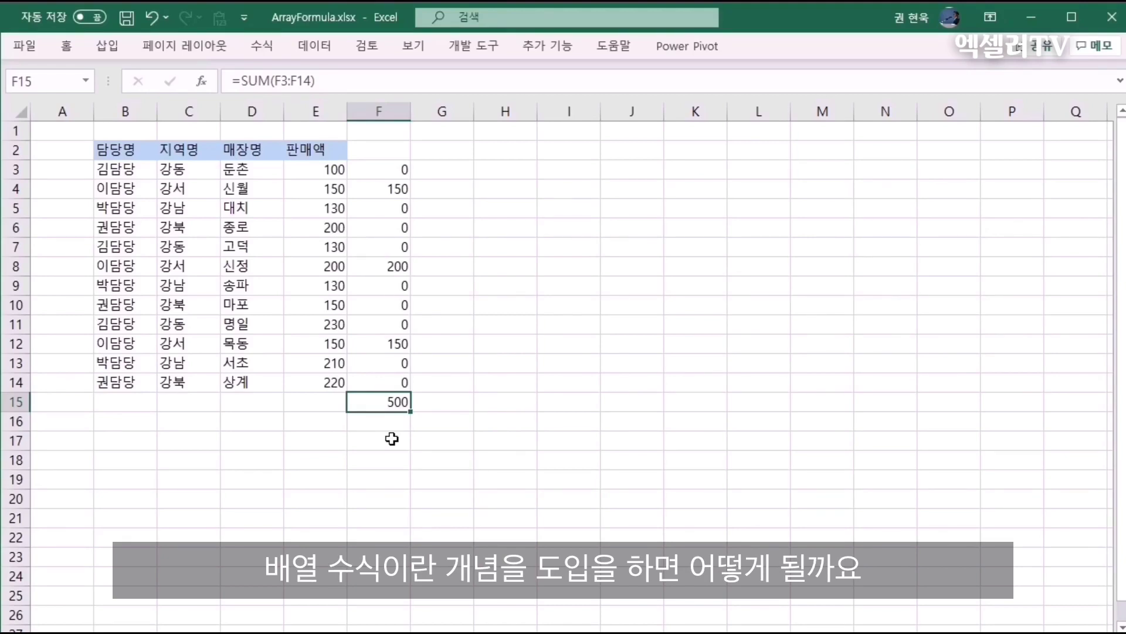
# Step: Label cell E17 as "배열 수식"
pyautogui.click(330, 442)
pyautogui.write('배열 수식')
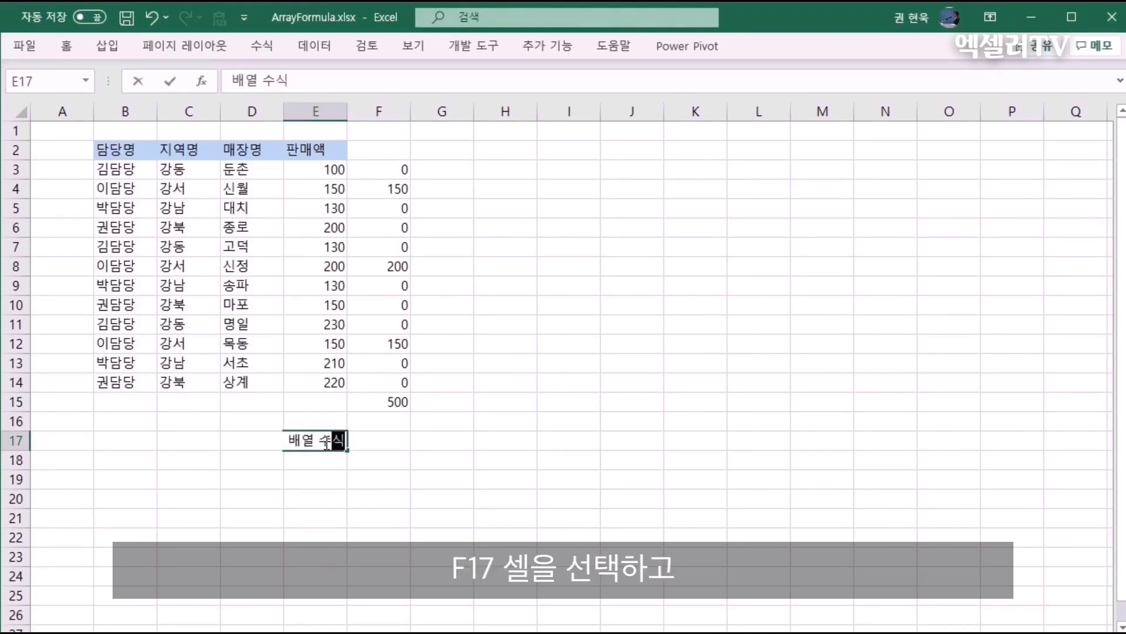
pyautogui.click(327, 442)
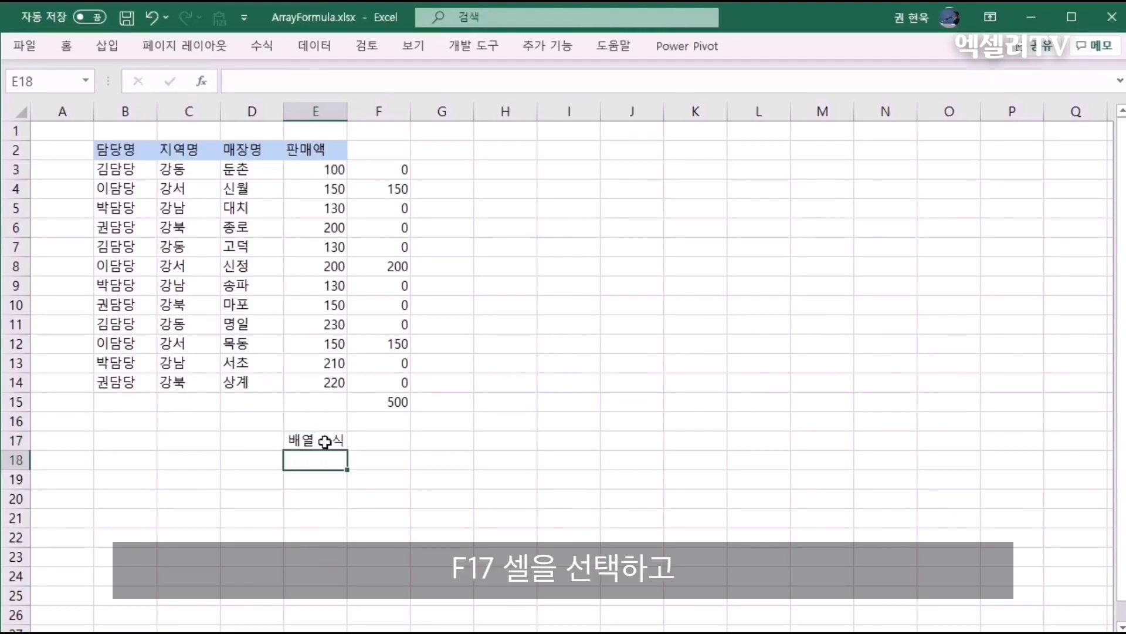
# Step: Enter a SUM(IF()) array formula in F17 that adds E3:E14 where B3:B14 equals the manager's name shown in B4, using 0 otherwise
pyautogui.press('Right')
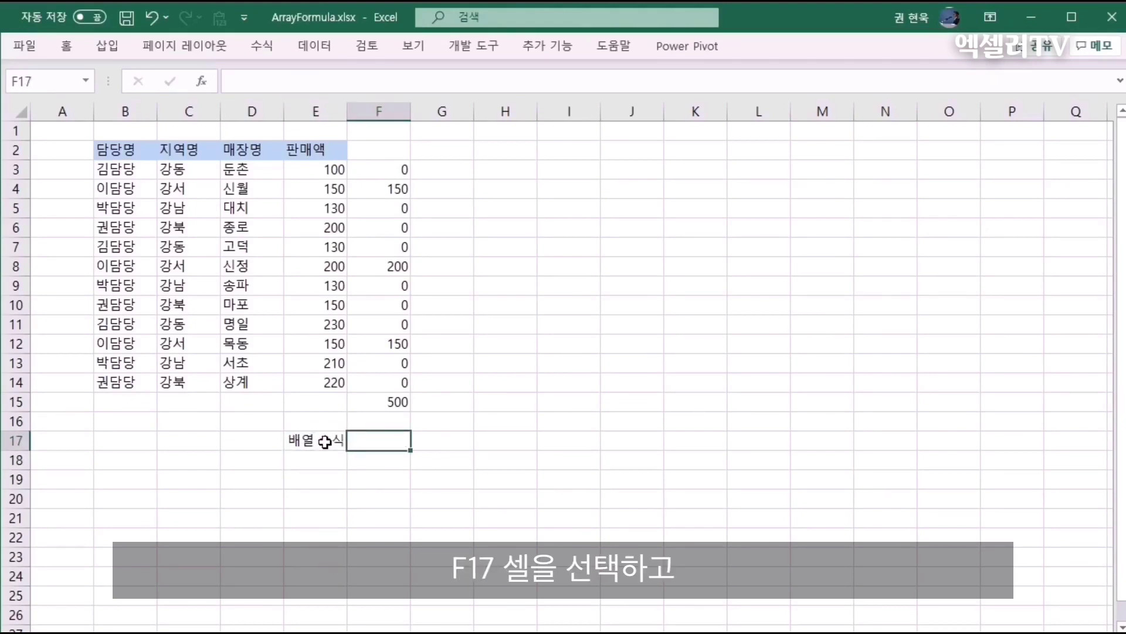
pyautogui.write('=su')
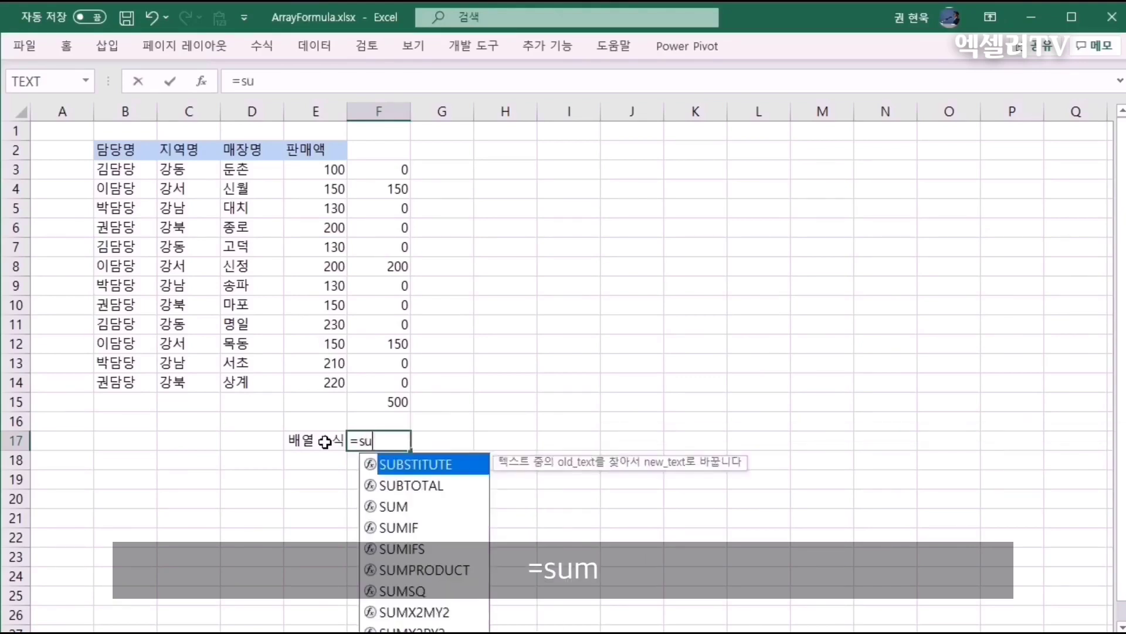
pyautogui.write('m')
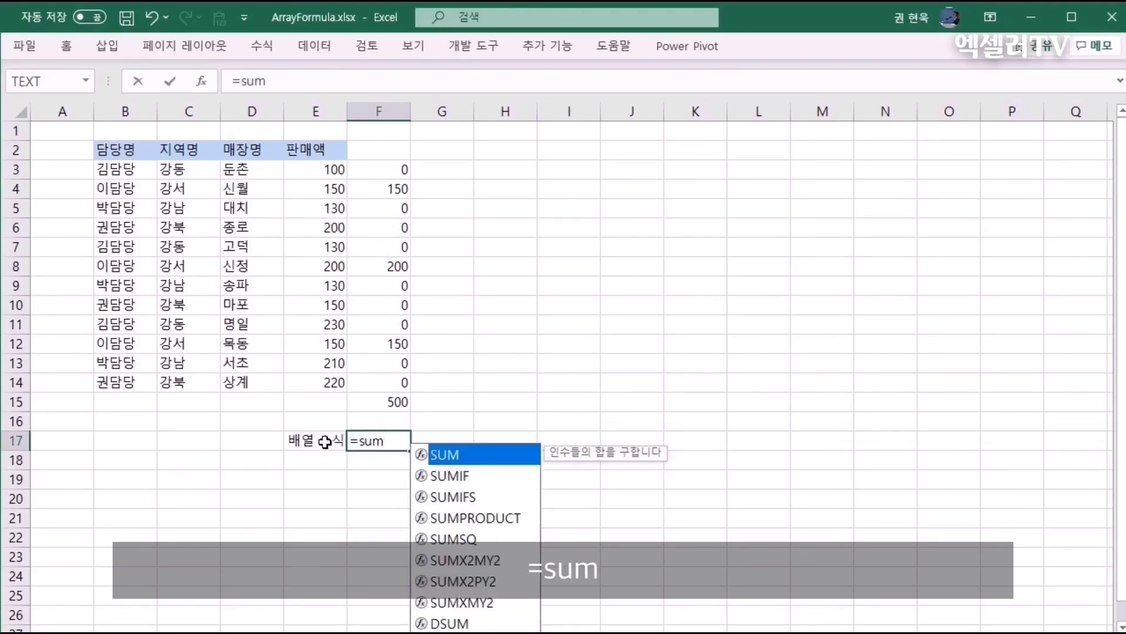
pyautogui.write('(i')
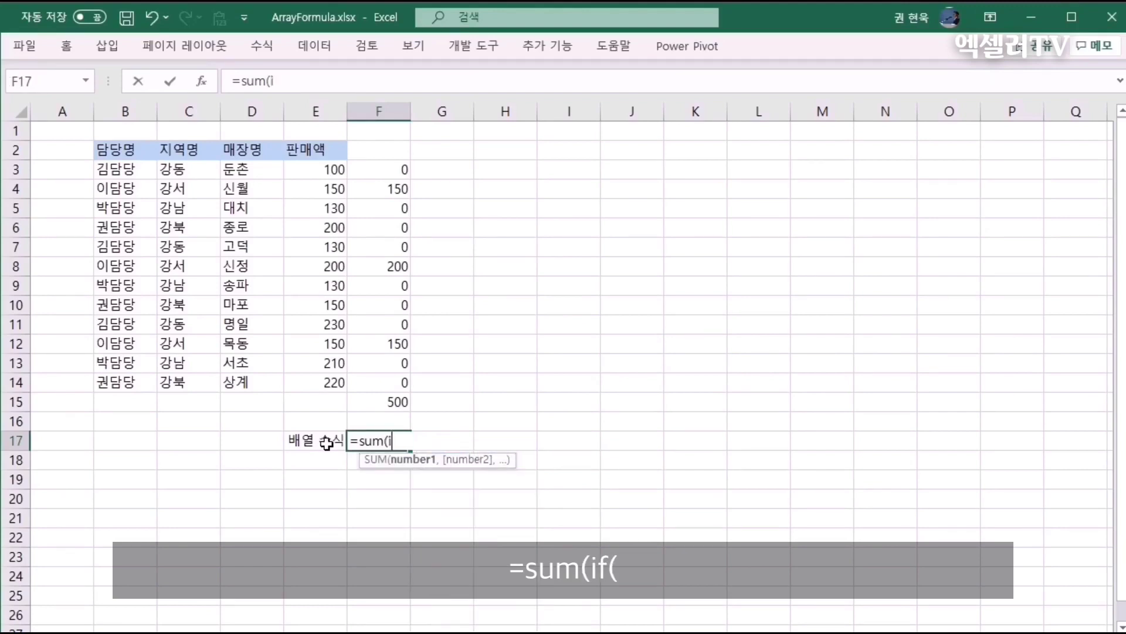
pyautogui.write('f(')
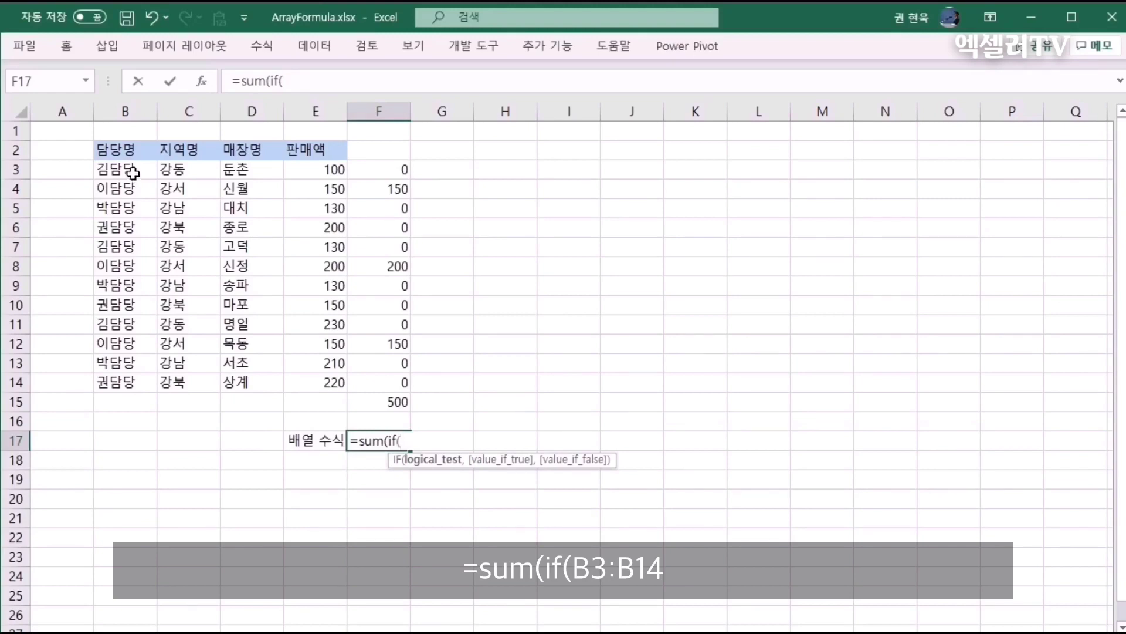
pyautogui.moveTo(134, 172); pyautogui.dragTo(129, 378)
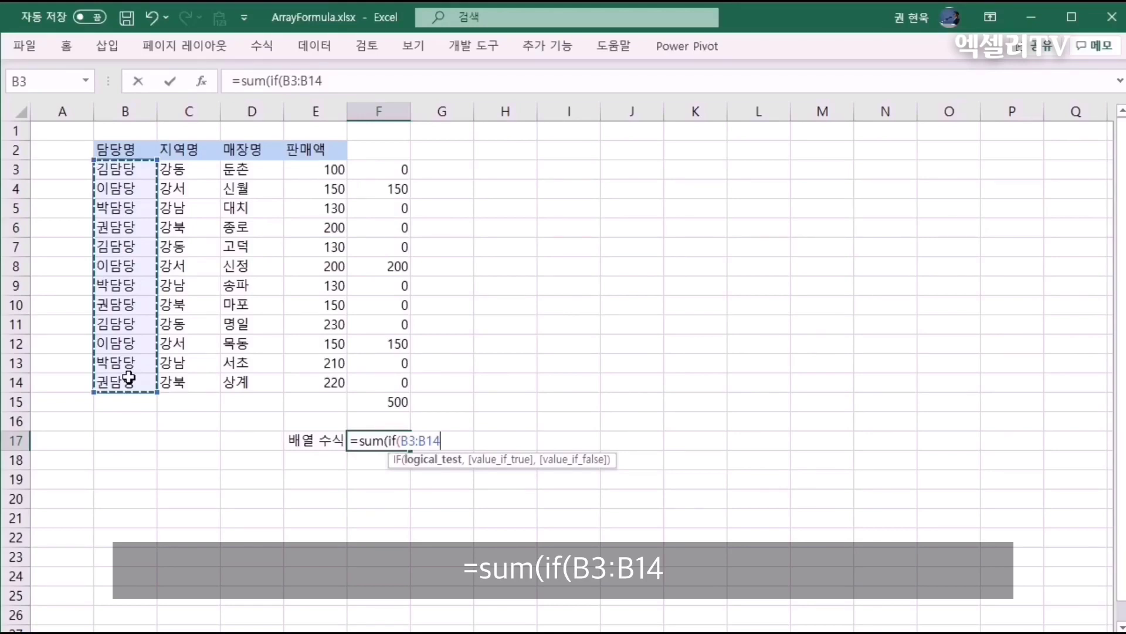
pyautogui.write('=')
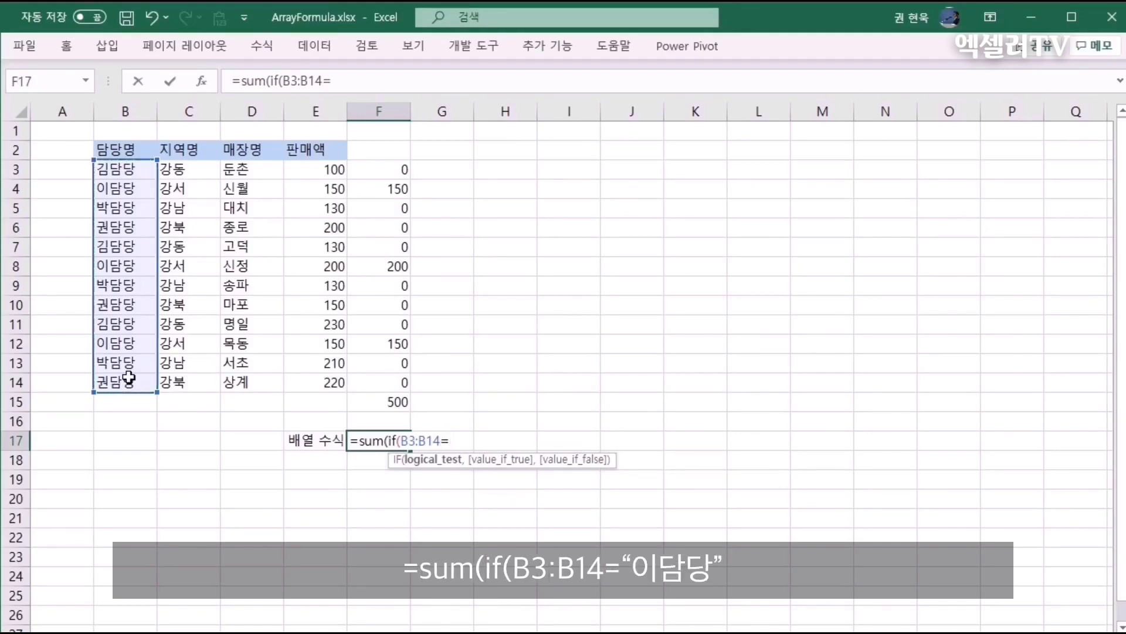
pyautogui.write('"읻')
pyautogui.write('담당"')
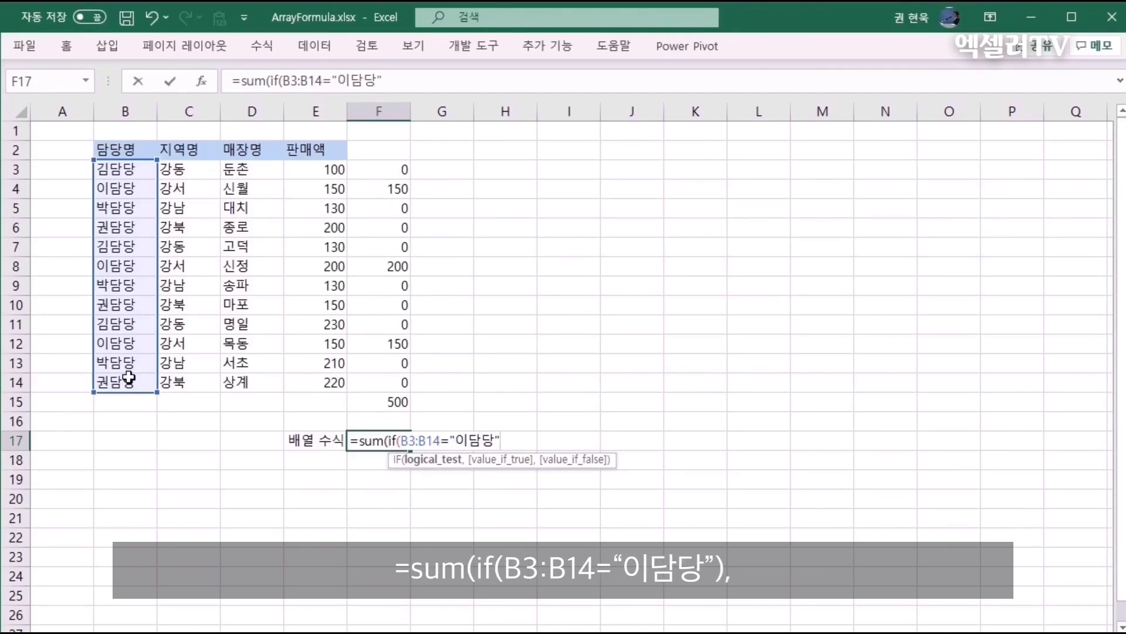
pyautogui.write(',')
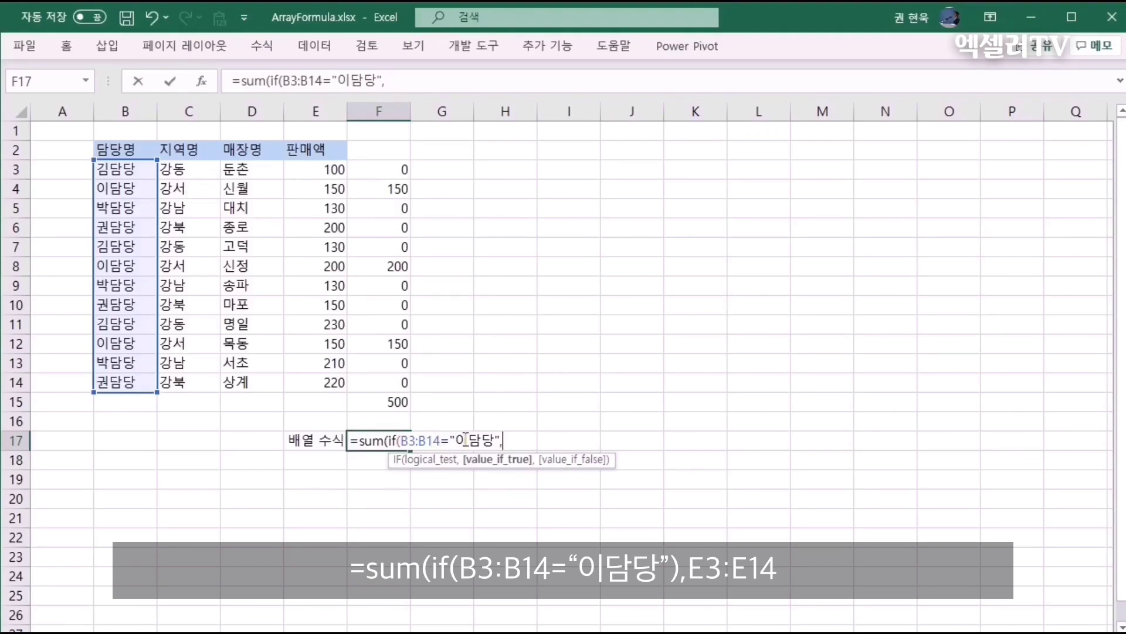
pyautogui.moveTo(308, 175); pyautogui.dragTo(310, 381)
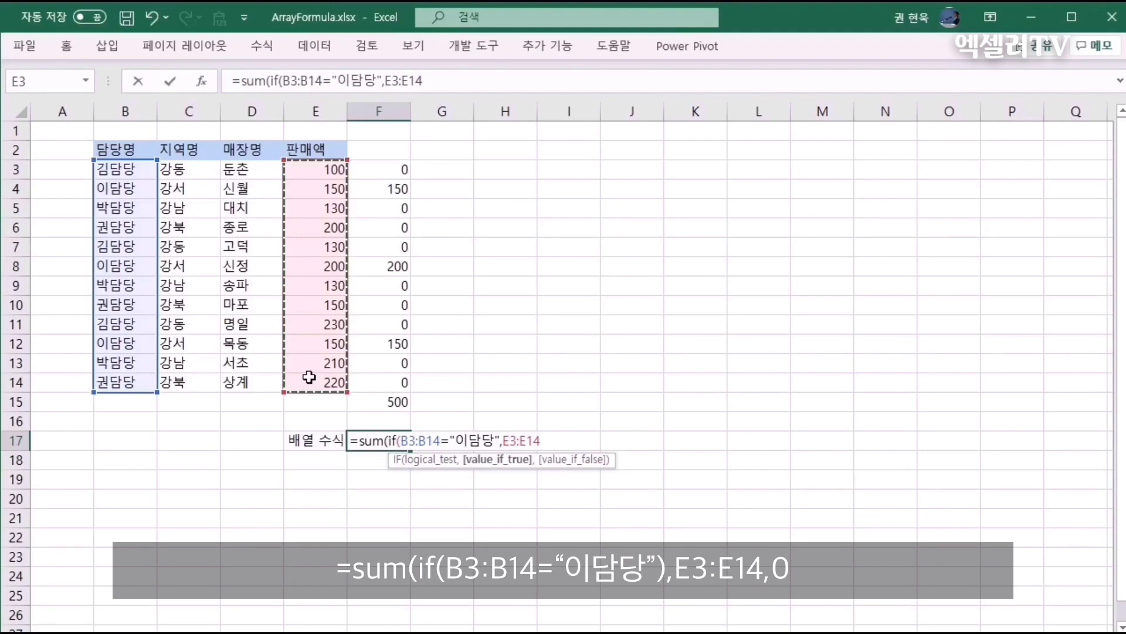
pyautogui.write(',')
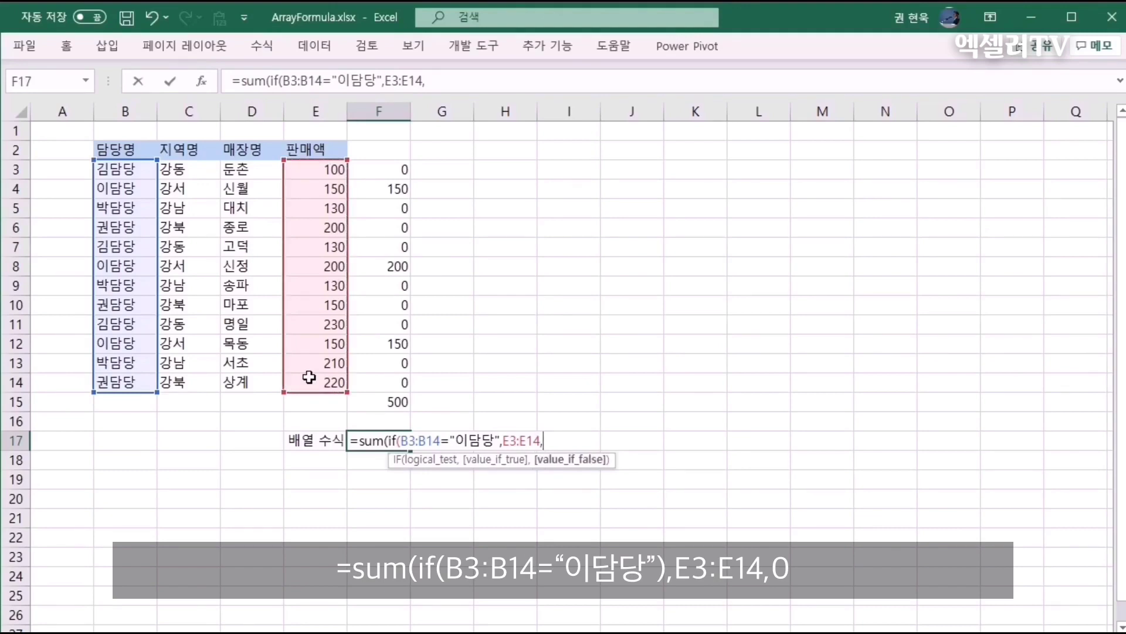
pyautogui.write('0)')
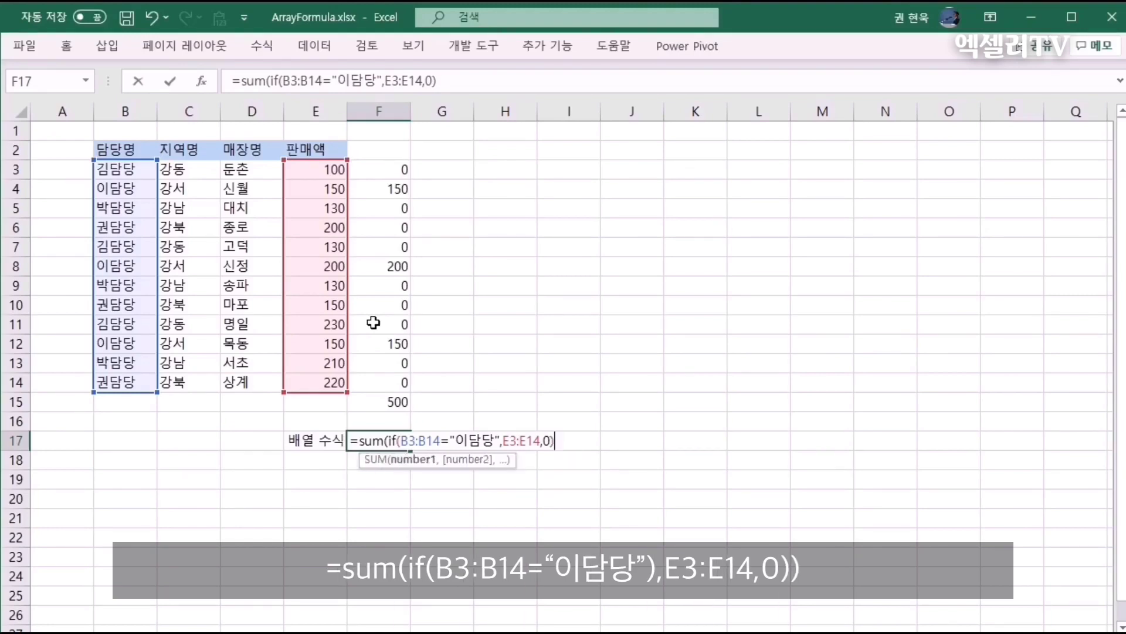
pyautogui.write(')')
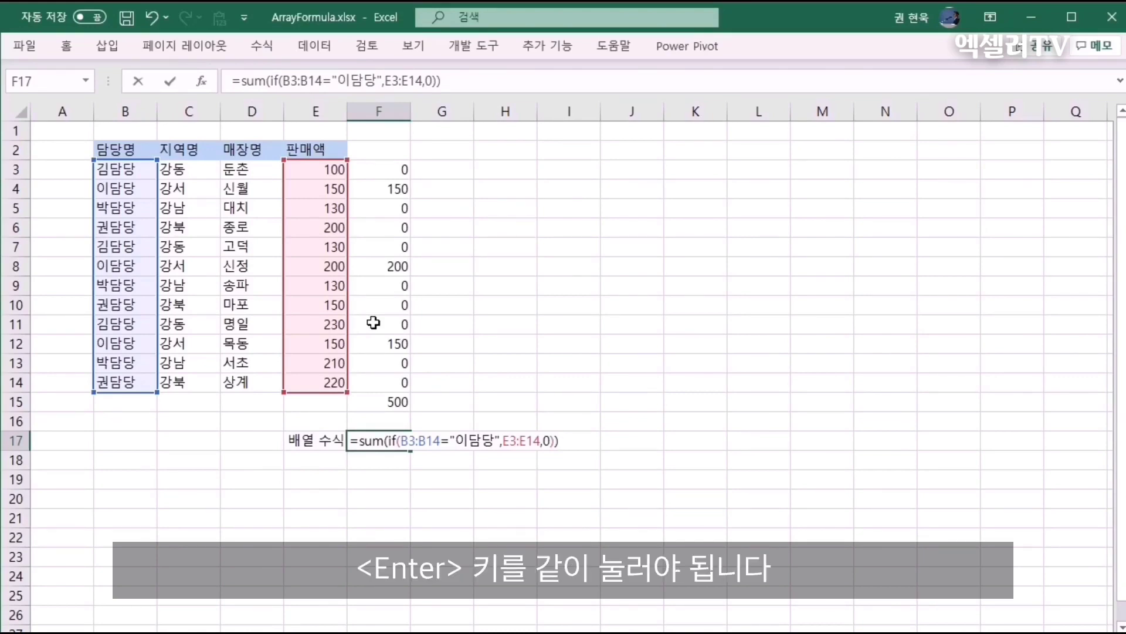
pyautogui.hotkey('ctrl', 'shift', 'Return')
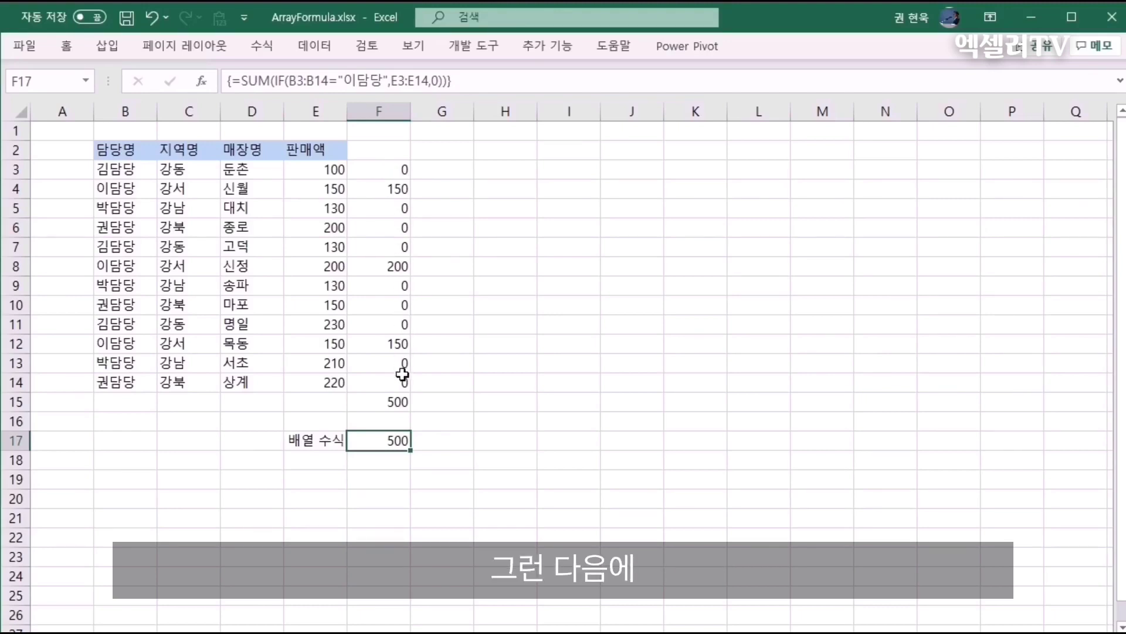
# Step: Display the array formula of F17 as text in G17 using FORMULATEXT(F17)
pyautogui.click(398, 403)
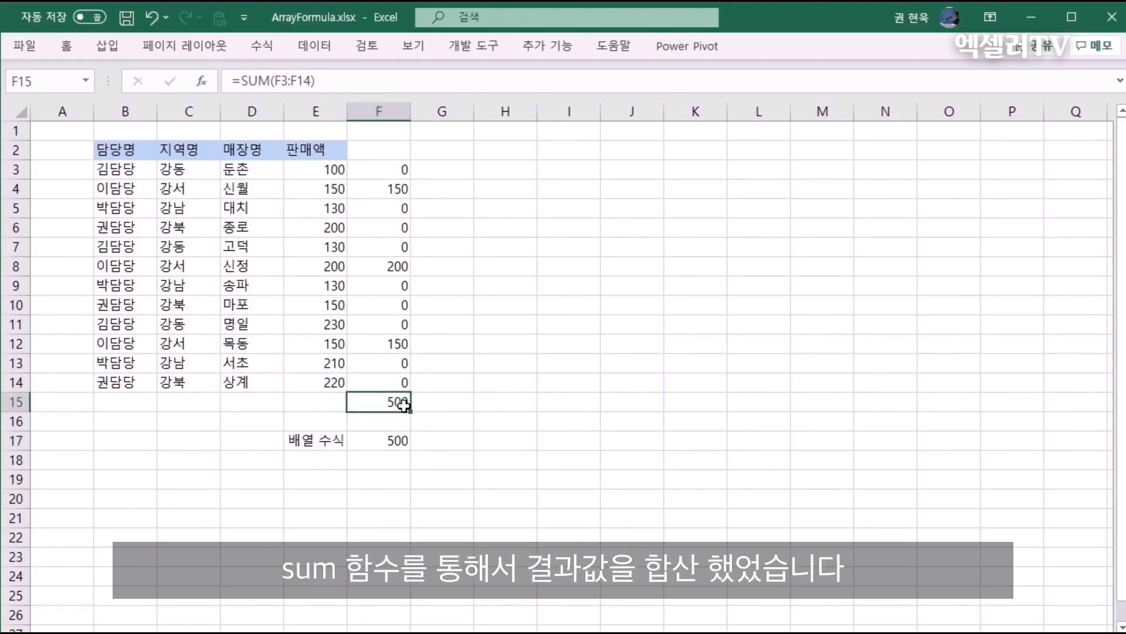
pyautogui.click(386, 441)
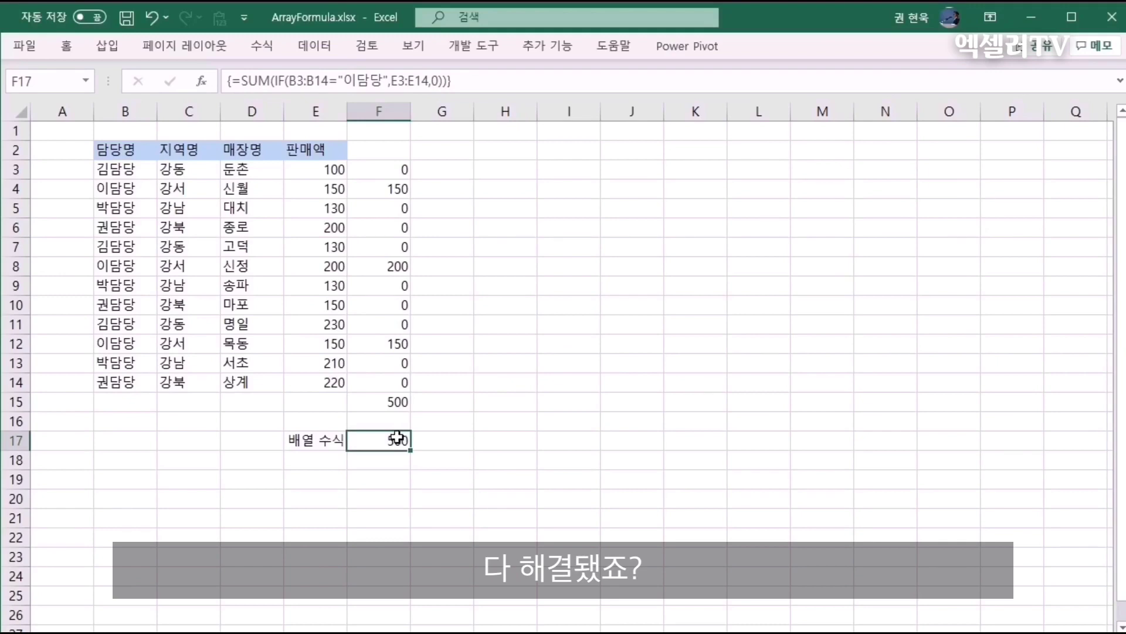
pyautogui.click(468, 439)
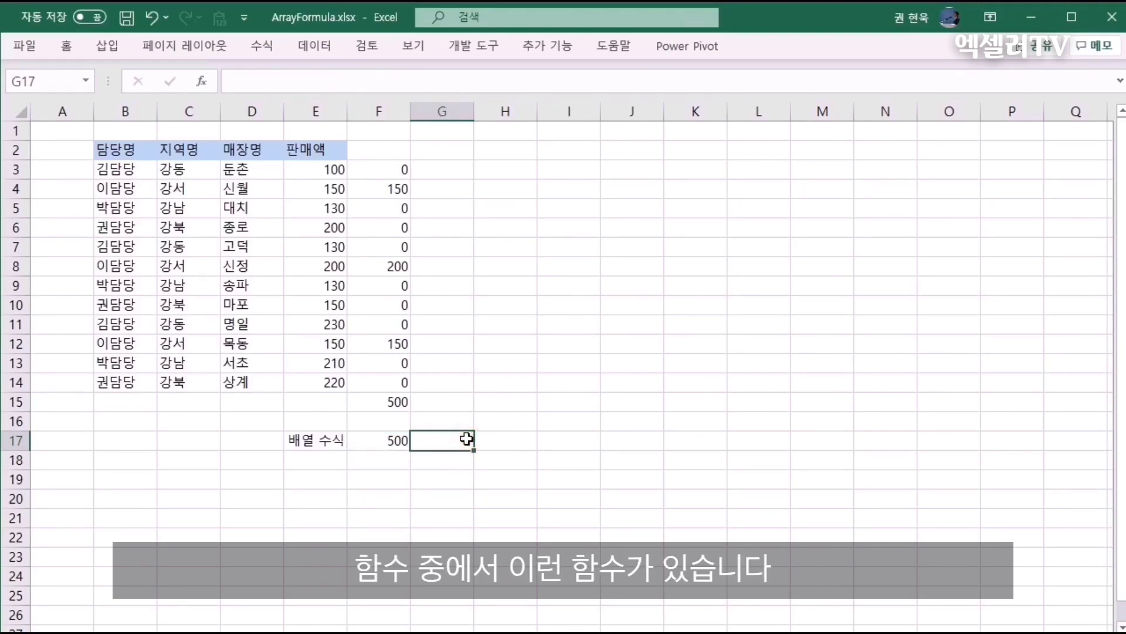
pyautogui.write('=formu')
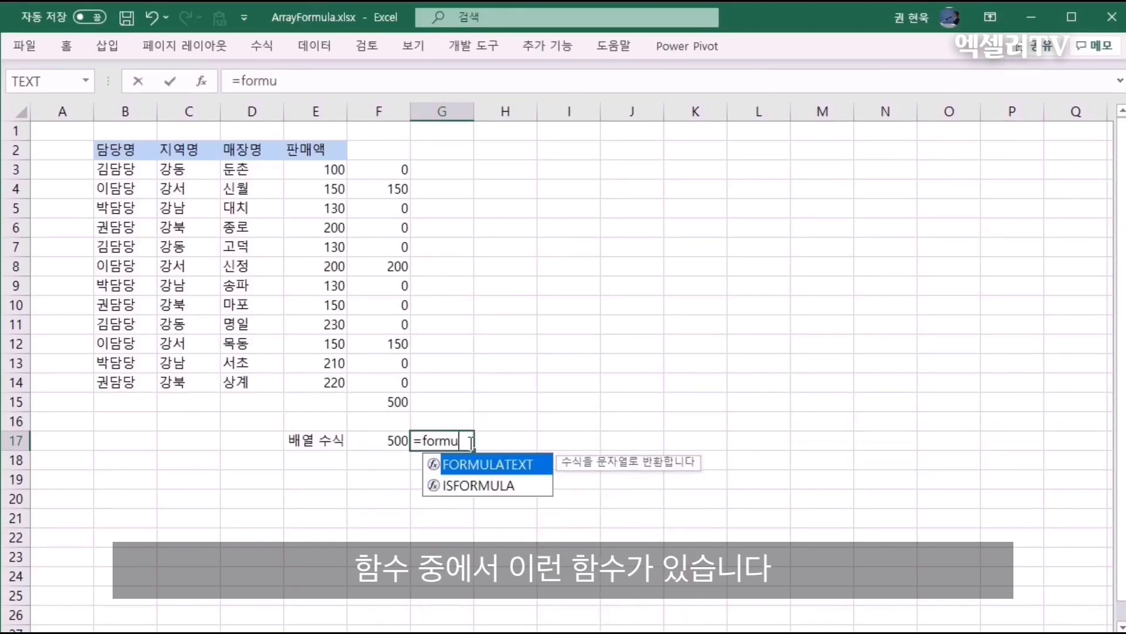
pyautogui.press('Tab')
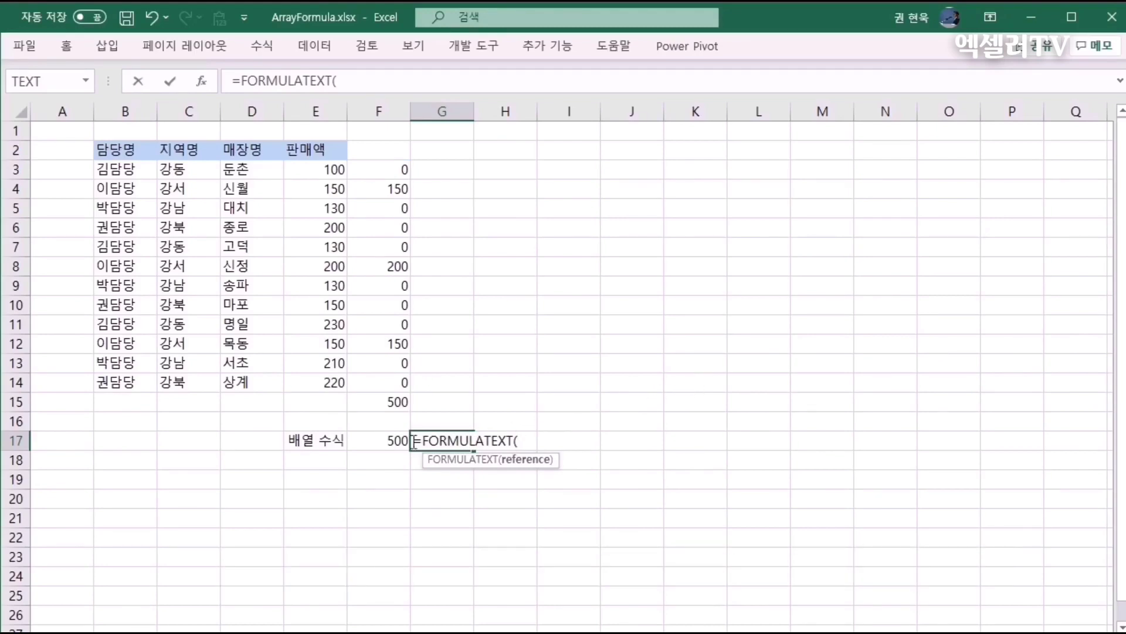
pyautogui.click(377, 440)
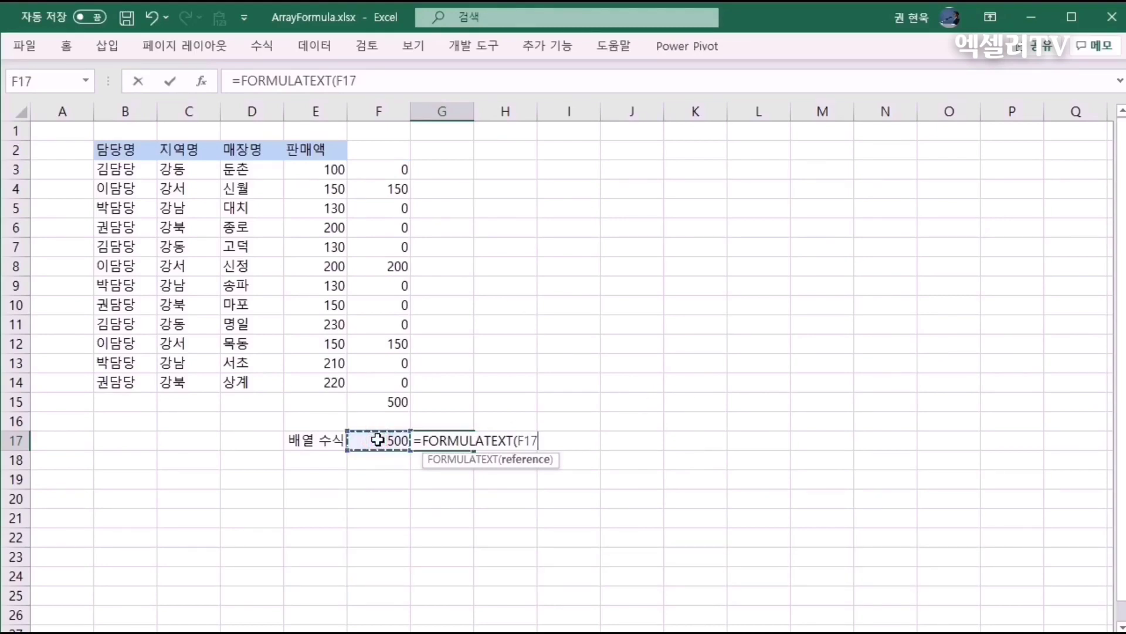
pyautogui.press('Return')
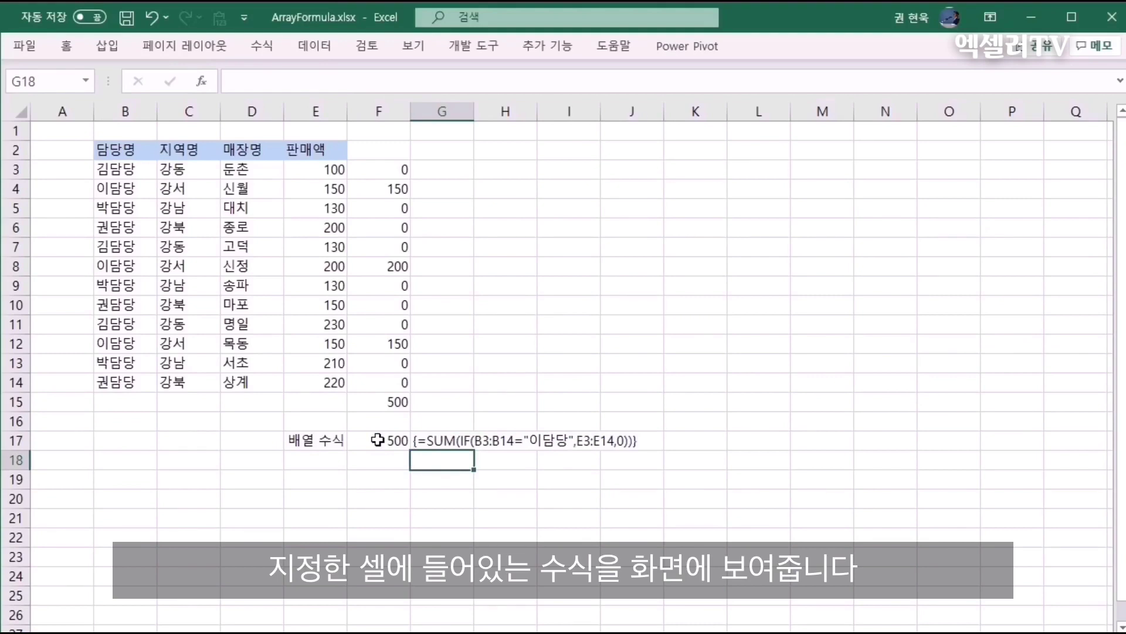
pyautogui.click(443, 441)
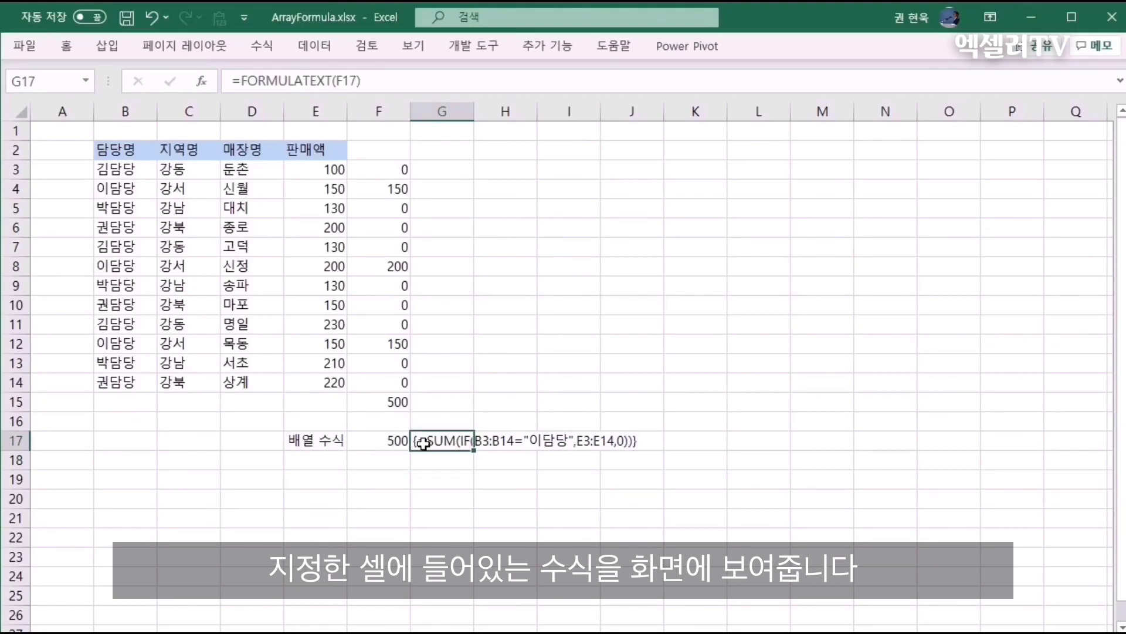
# Step: Enter a SUM(IF()) array formula in F18 that adds E3:E14 where B3:B14 equals the manager's name shown in B4, omitting the false argument
pyautogui.click(382, 444)
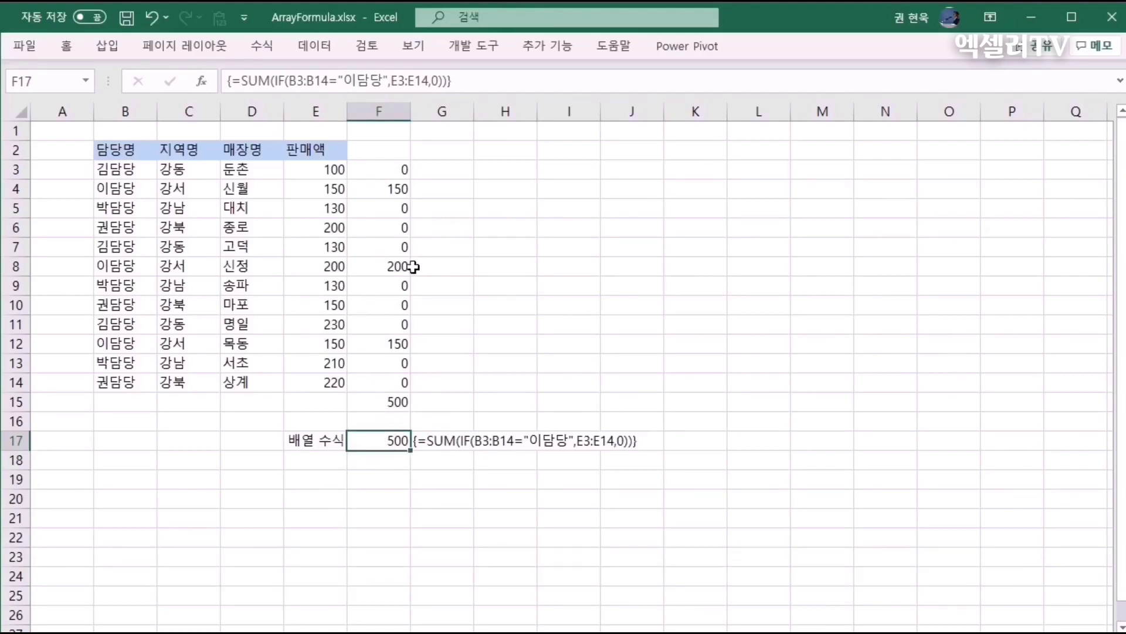
pyautogui.click(396, 461)
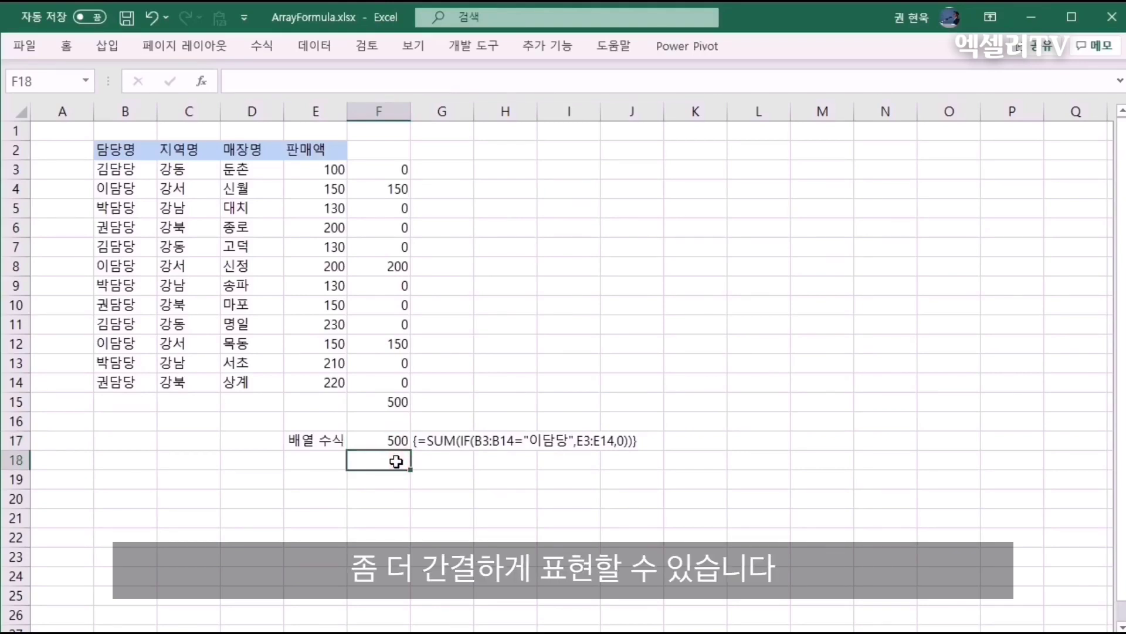
pyautogui.write('=sum(if')
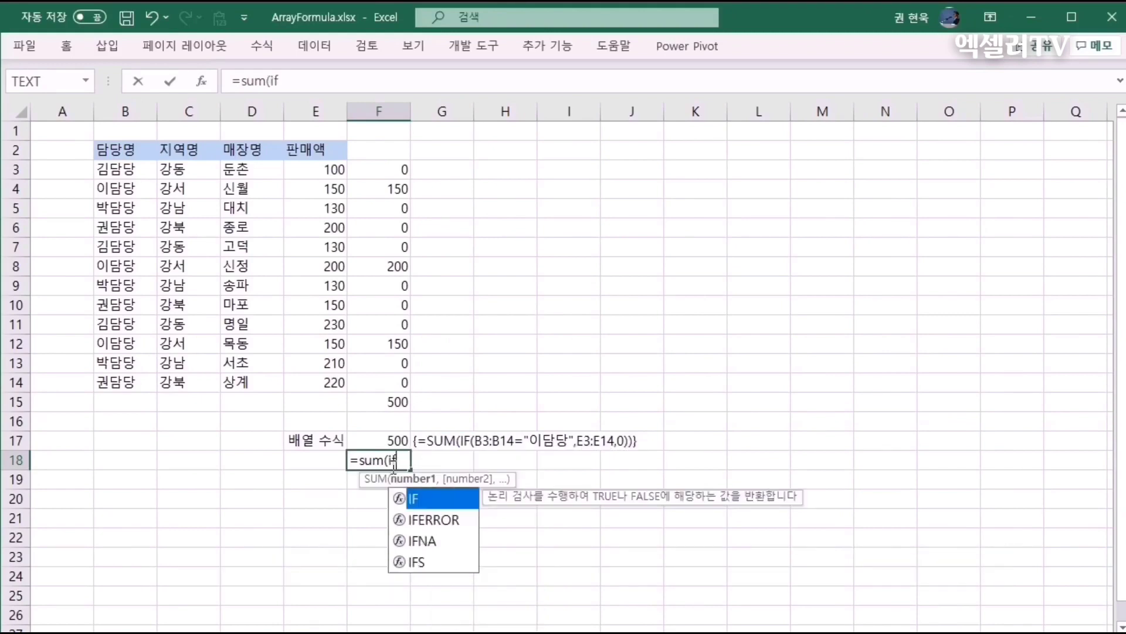
pyautogui.write('(')
pyautogui.click(120, 176)
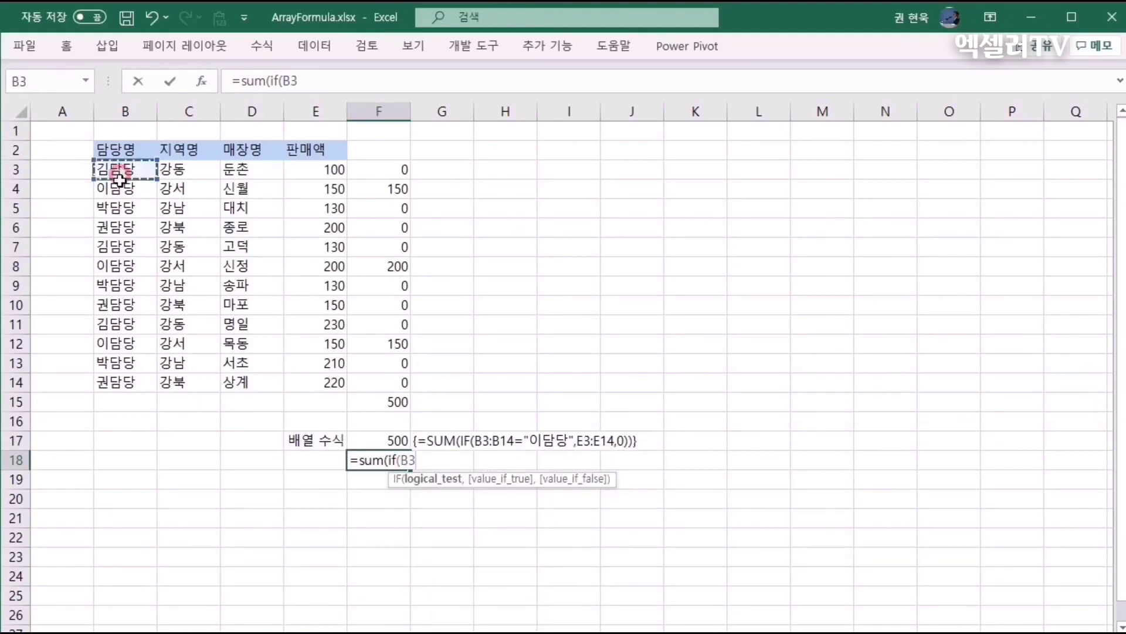
pyautogui.moveTo(120, 176); pyautogui.dragTo(140, 381)
pyautogui.write('="이담당"')
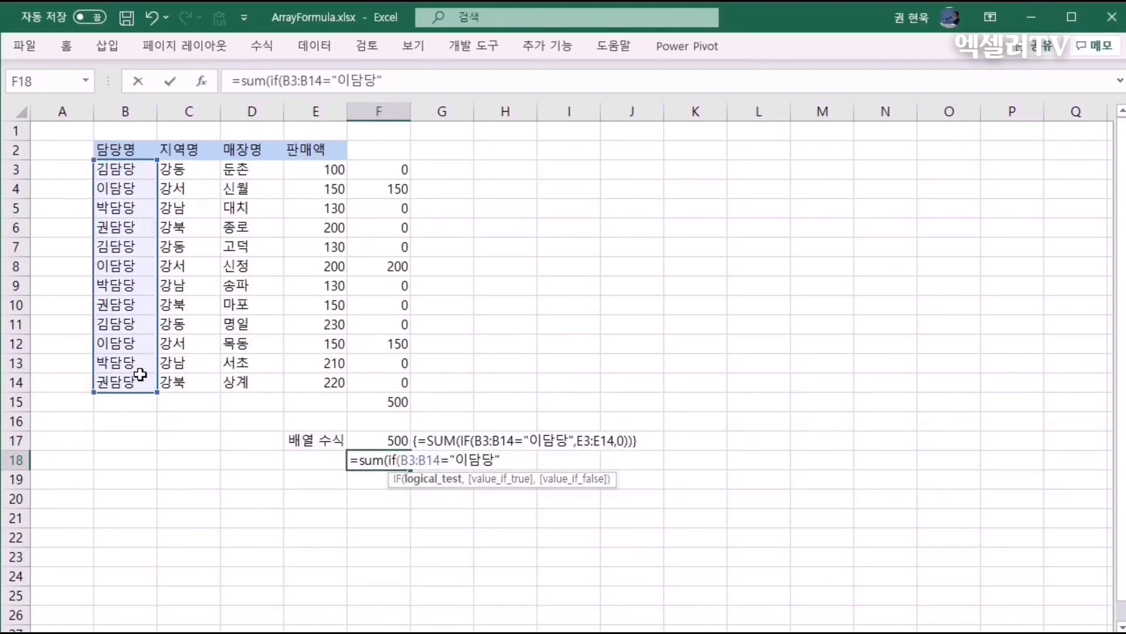
pyautogui.write(',')
pyautogui.moveTo(291, 170); pyautogui.dragTo(309, 387)
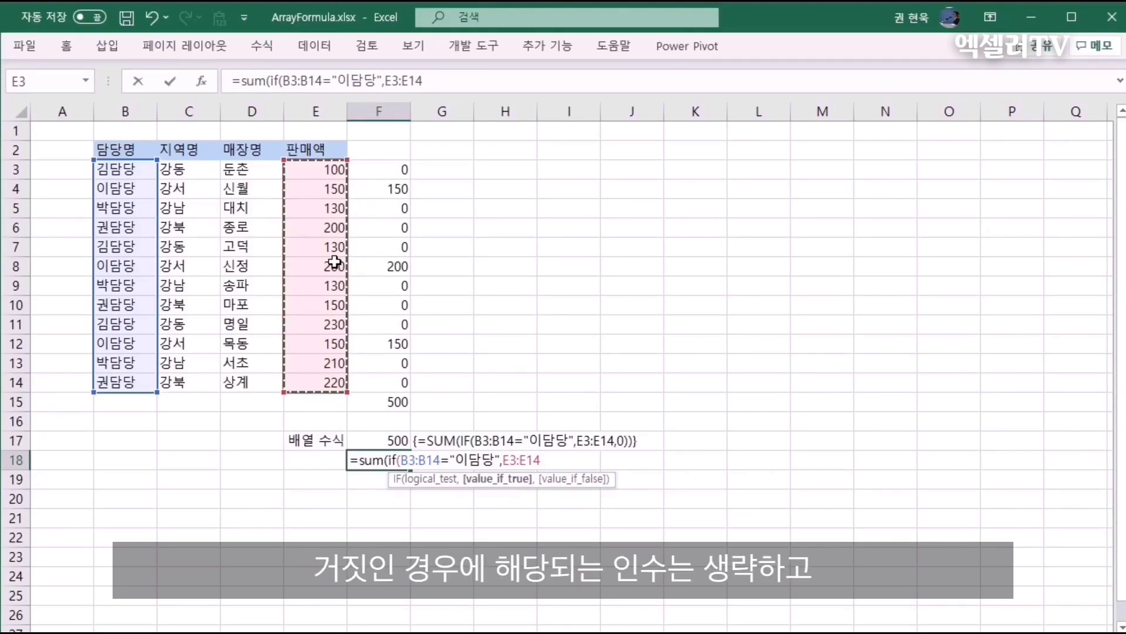
pyautogui.write(')')
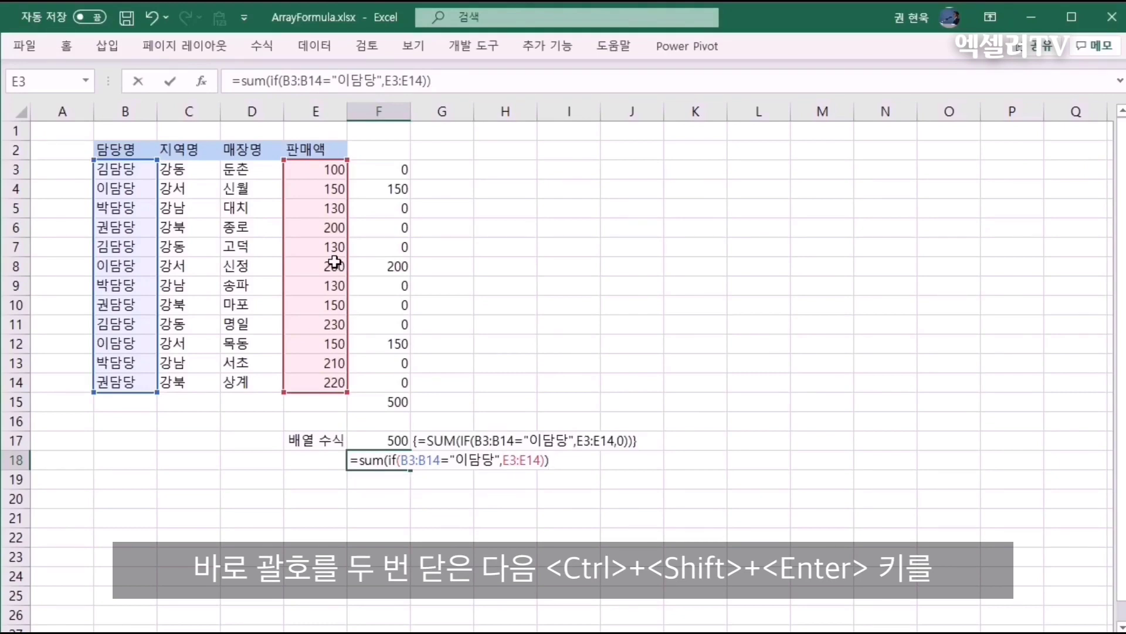
pyautogui.hotkey('ctrl', 'shift', 'Return')
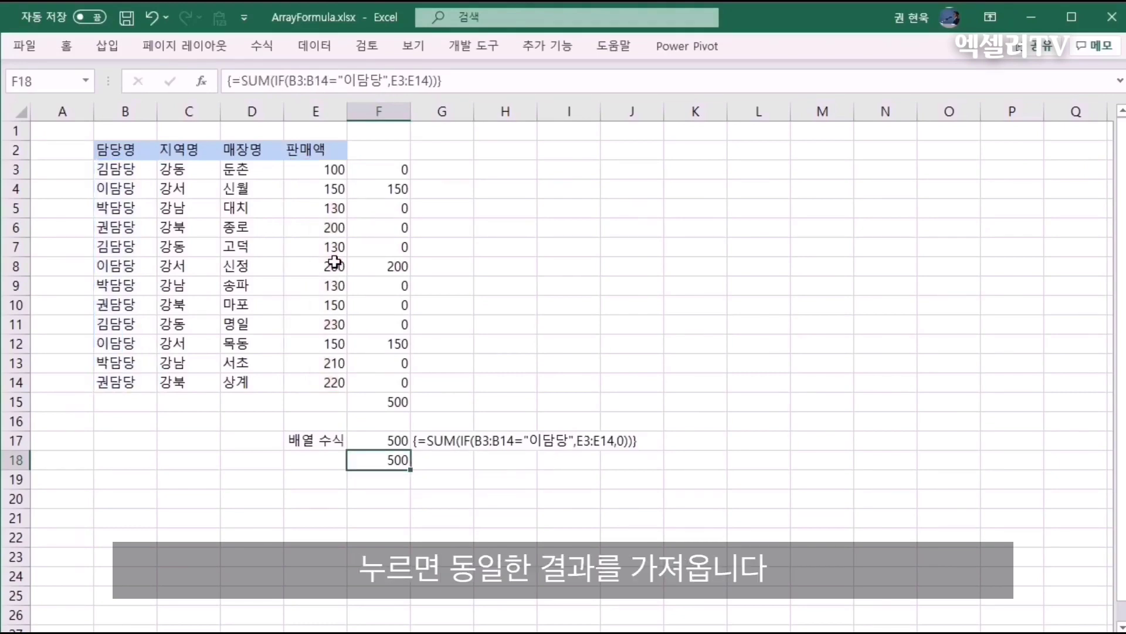
# Step: Fill the FORMULATEXT formula from G17 down to G18
pyautogui.click(434, 444)
pyautogui.moveTo(466, 452); pyautogui.dragTo(467, 463)
# Step: Enter a SUM array formula in F19 that multiplies the test of B3:B14 against the manager's name shown in B4 by (E3:E14), without IF
pyautogui.click(388, 479)
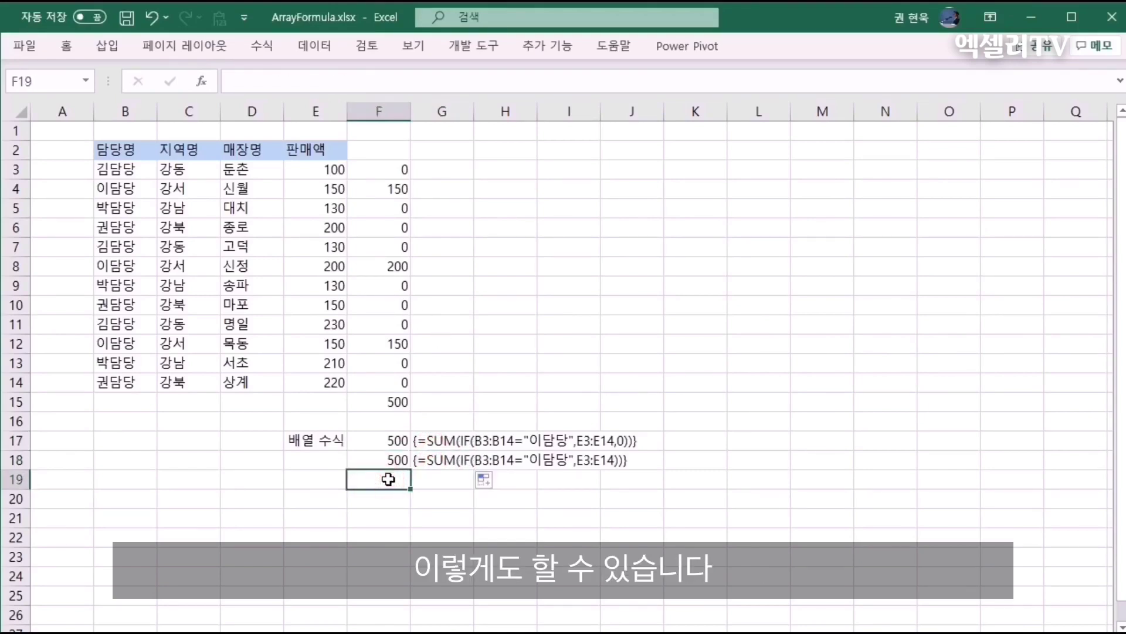
pyautogui.write('=sum(')
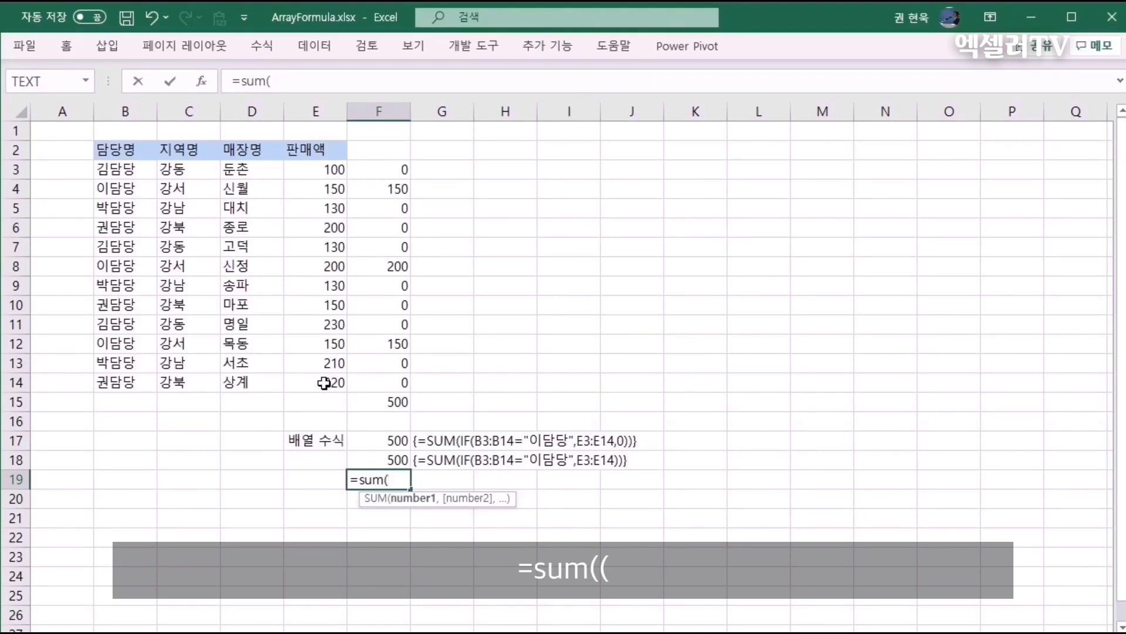
pyautogui.write('(')
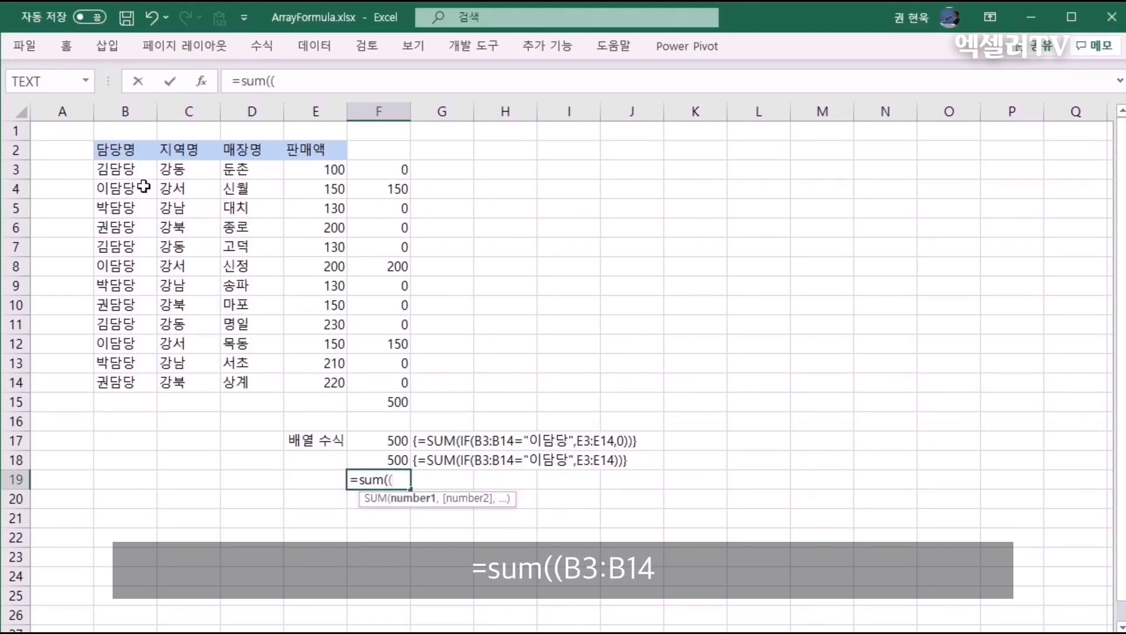
pyautogui.moveTo(139, 171); pyautogui.dragTo(135, 379)
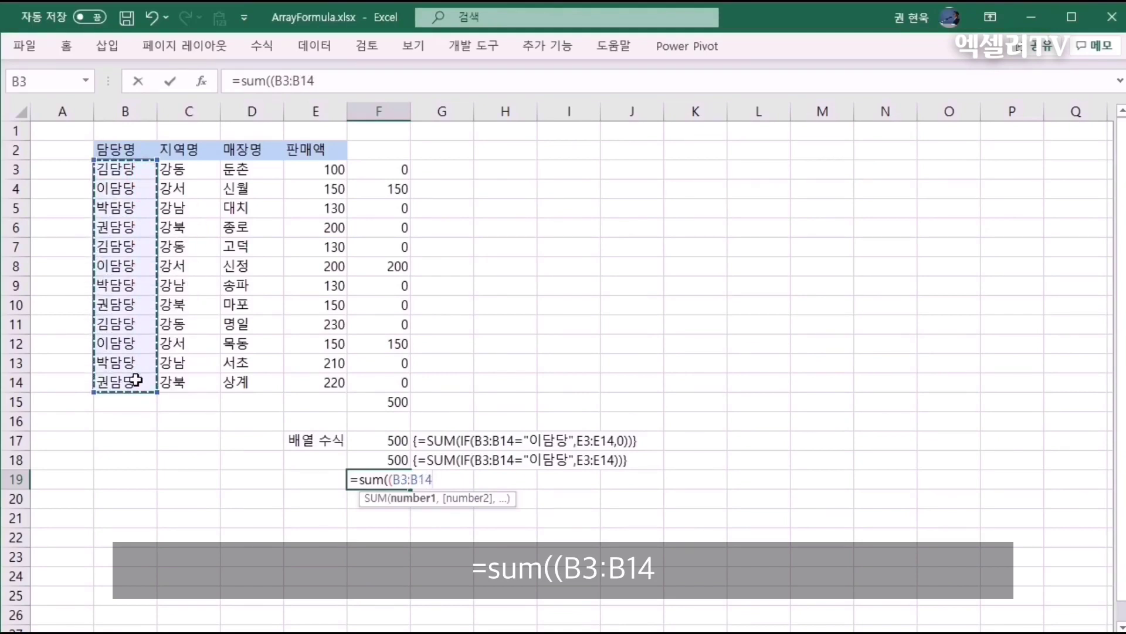
pyautogui.write('=')
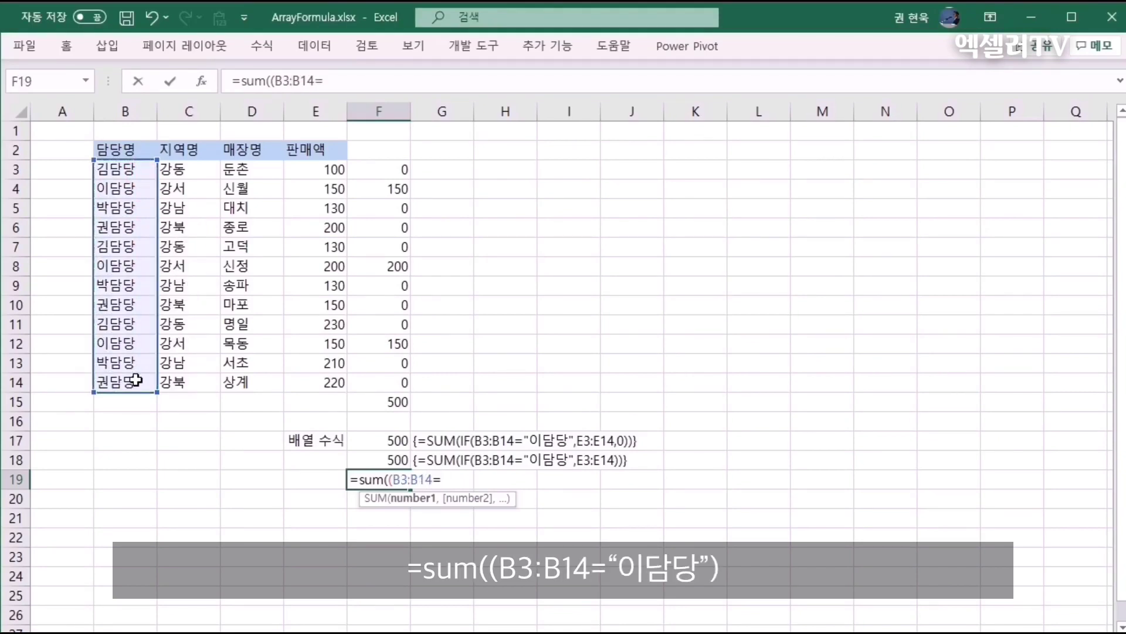
pyautogui.write('"이담당')
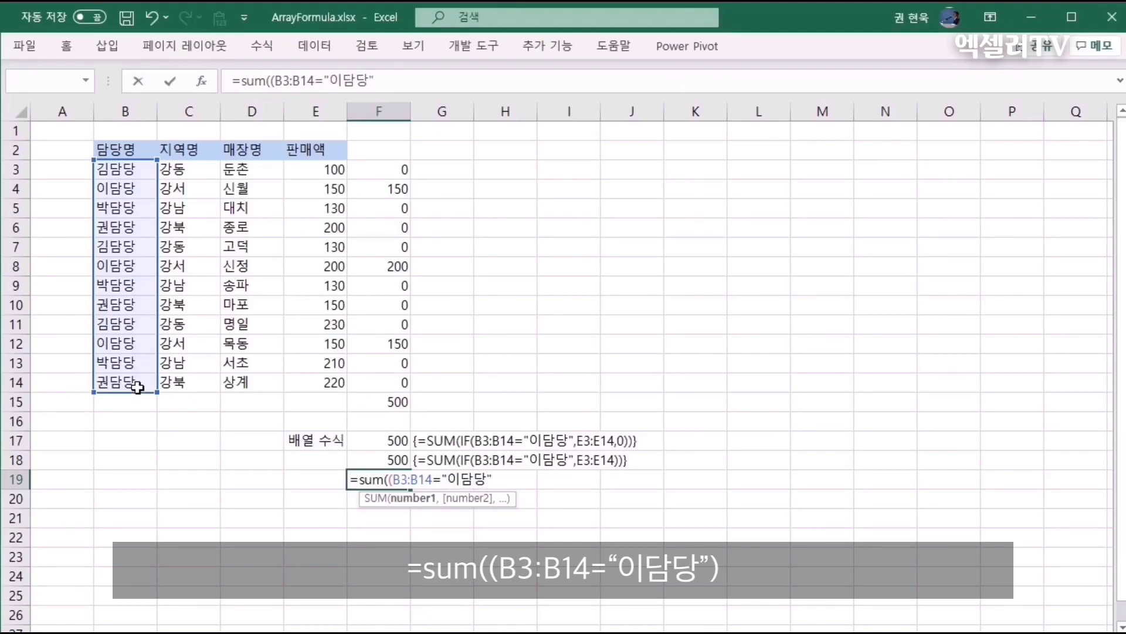
pyautogui.write('")')
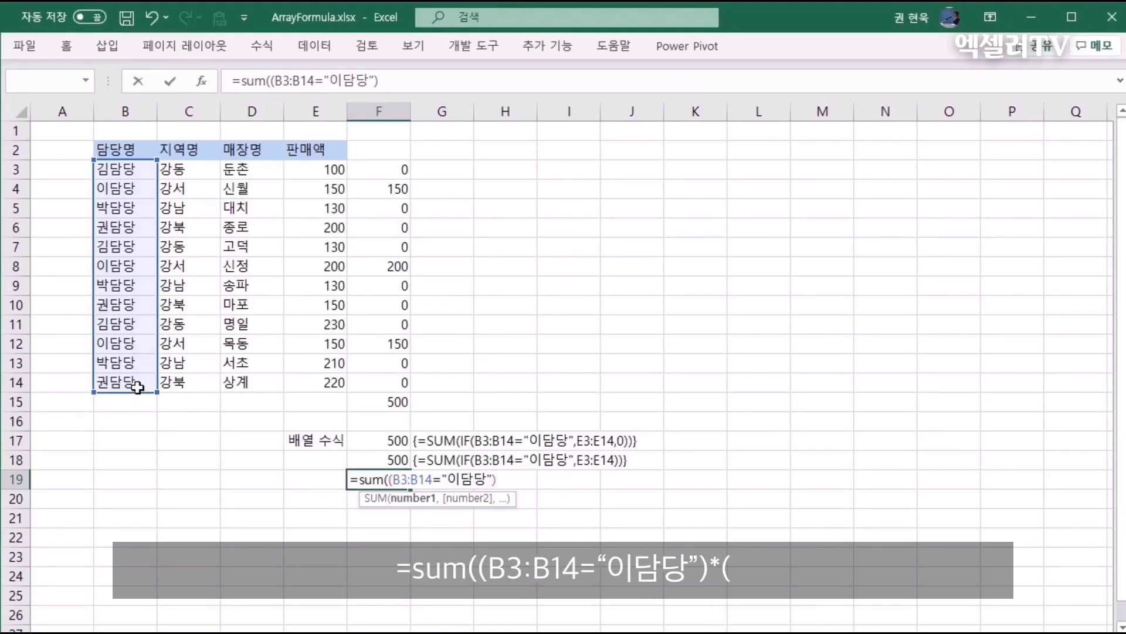
pyautogui.write('*(')
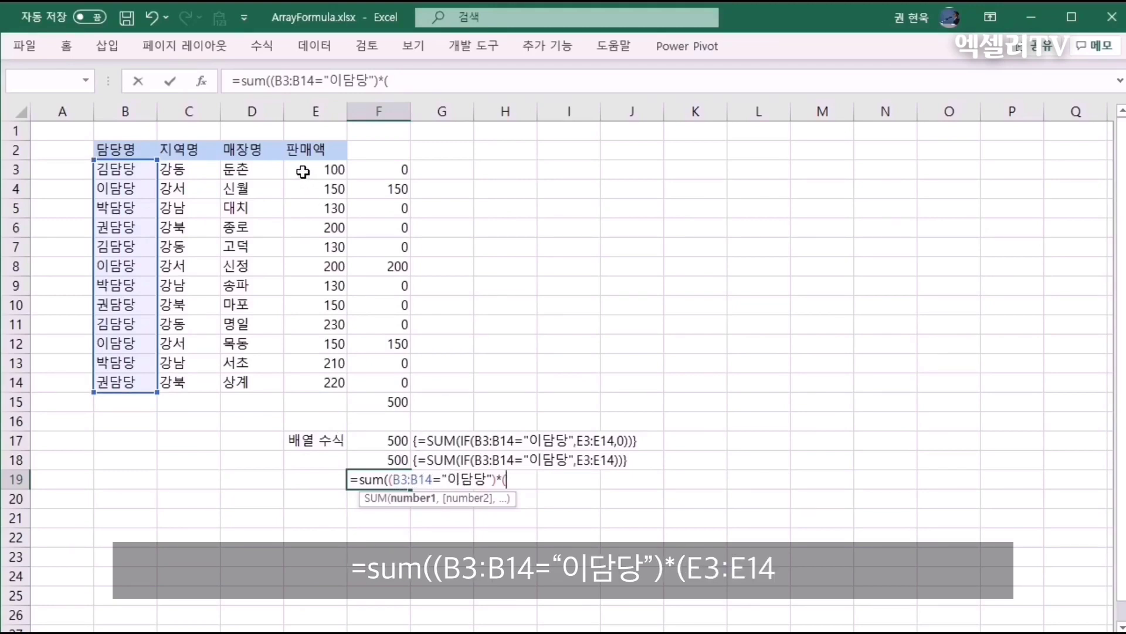
pyautogui.moveTo(302, 171); pyautogui.dragTo(311, 378)
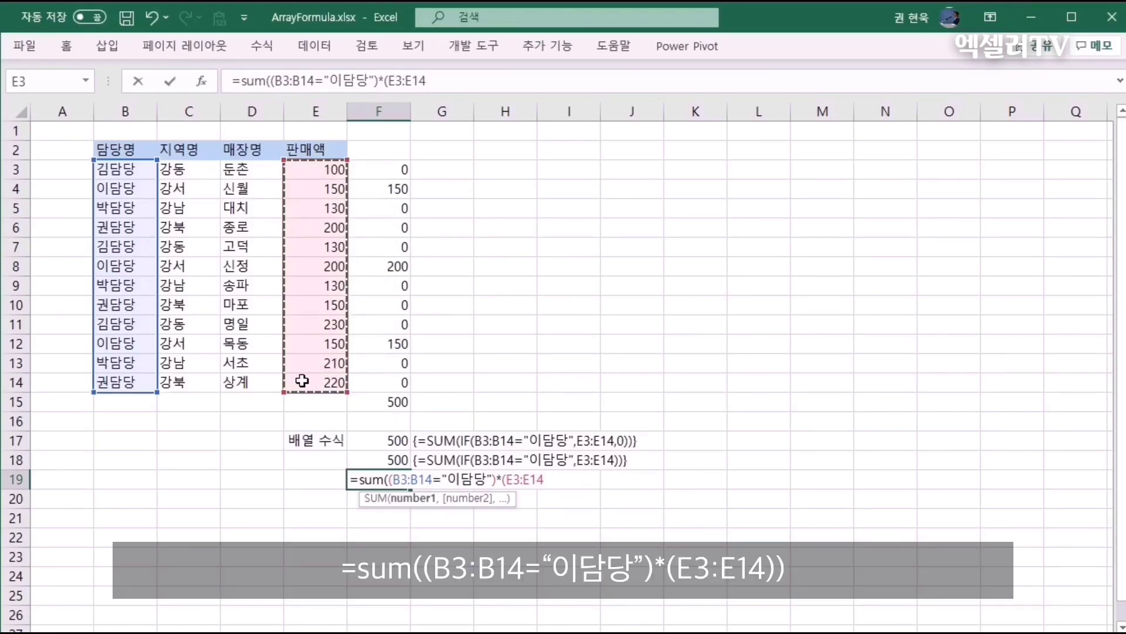
pyautogui.write(')')
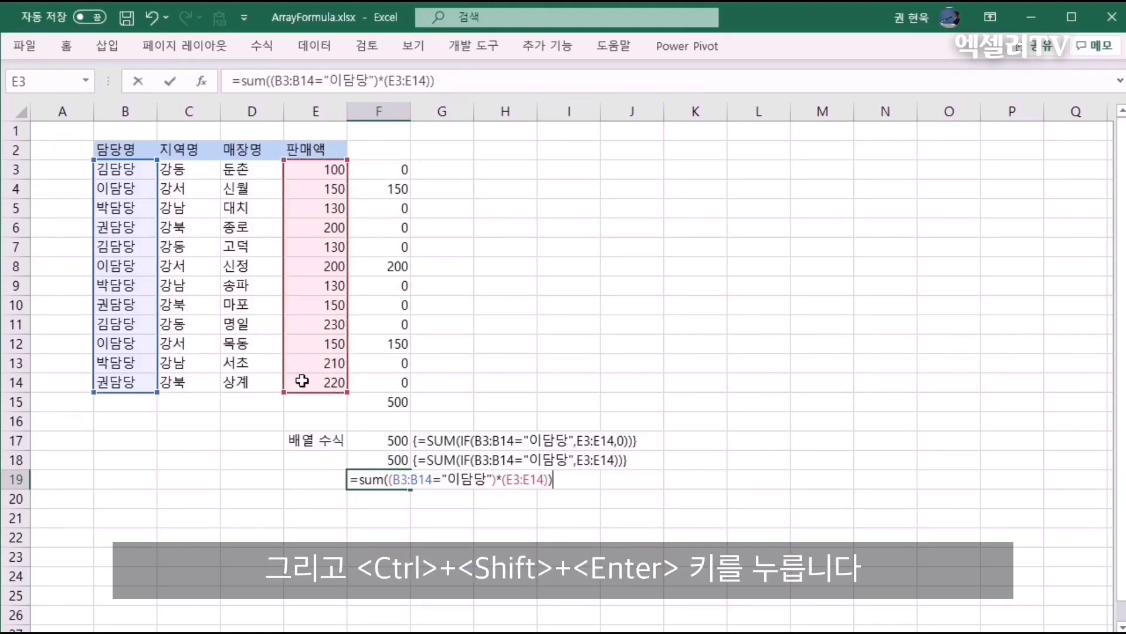
pyautogui.hotkey('ctrl', 'shift', 'Return')
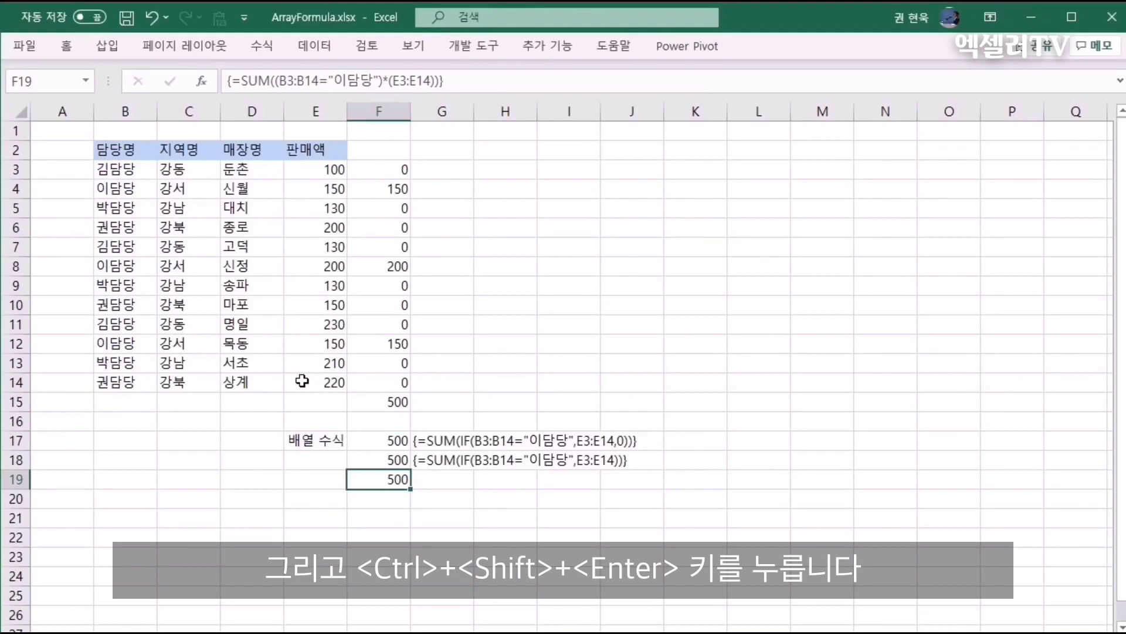
# Step: Fill the FORMULATEXT formula from G18 down to G19 and format G19 in bold red
pyautogui.click(438, 464)
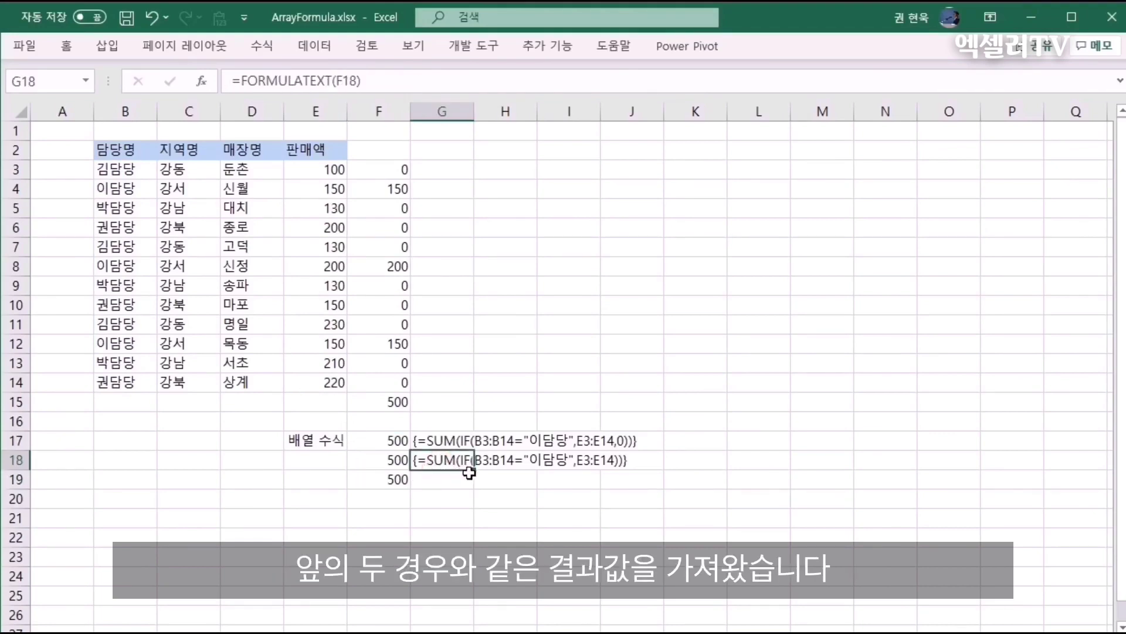
pyautogui.moveTo(469, 473); pyautogui.dragTo(473, 483)
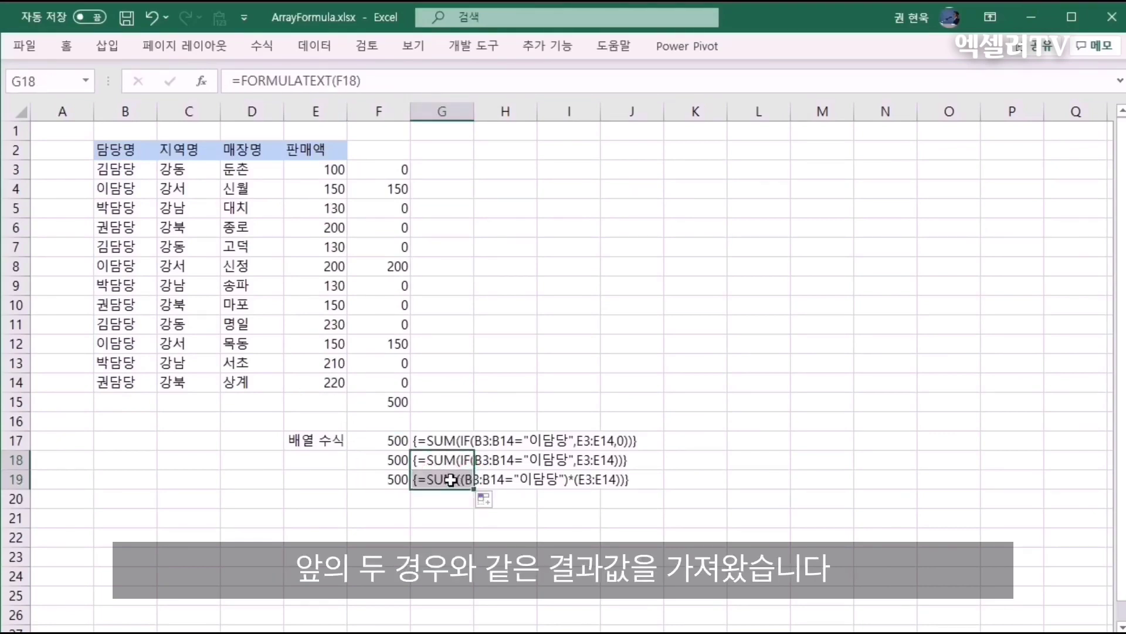
pyautogui.click(450, 480)
pyautogui.click(399, 481)
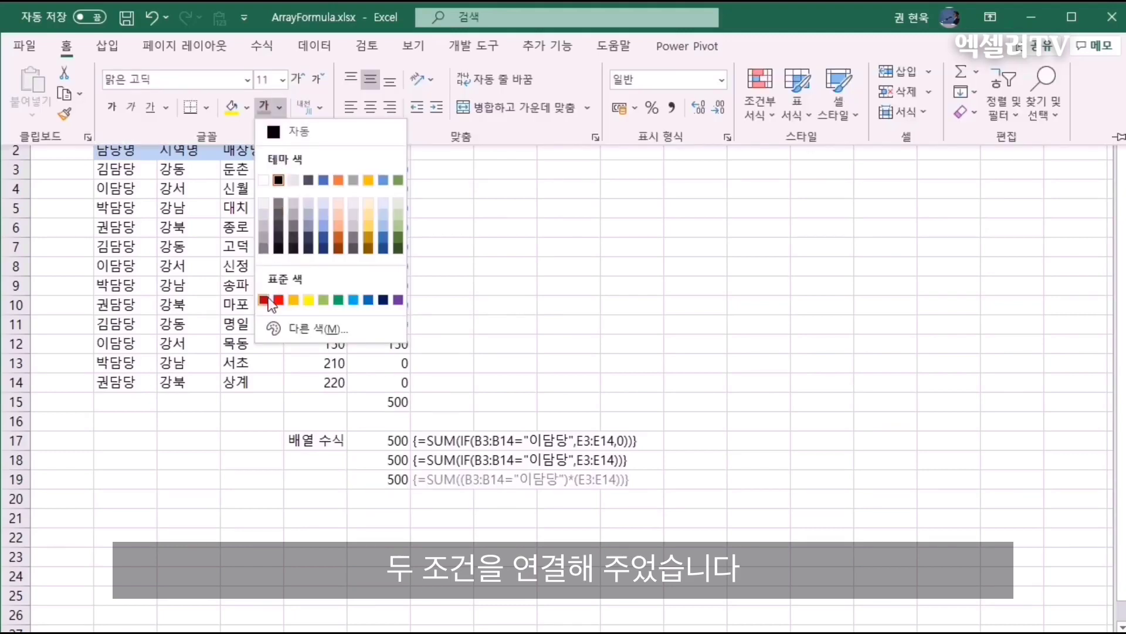
pyautogui.click(277, 300)
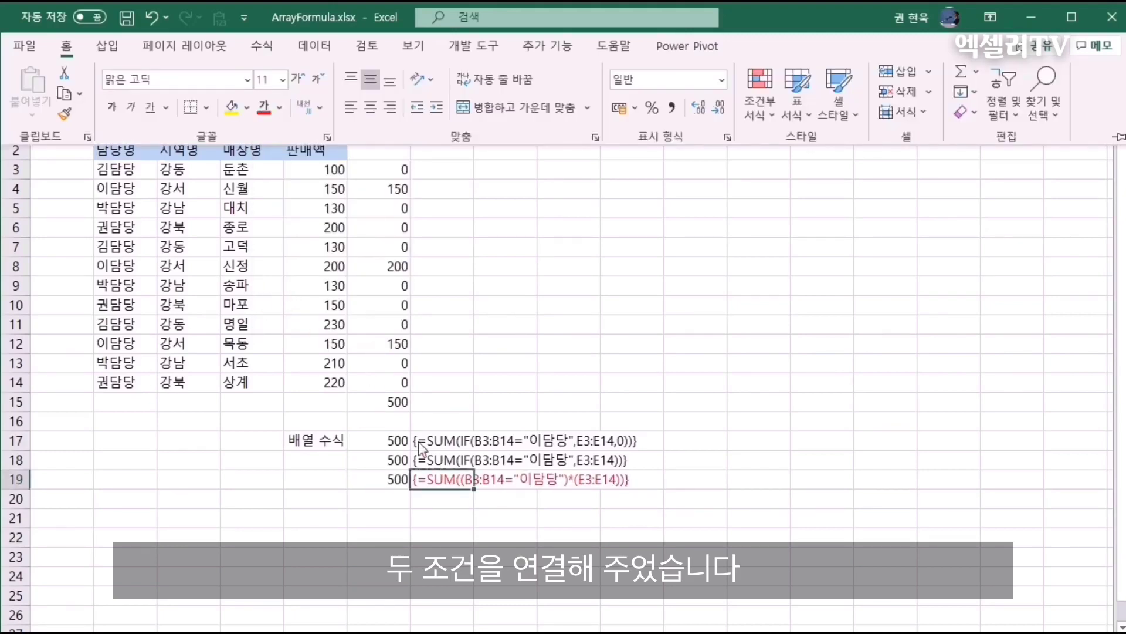
pyautogui.click(112, 107)
# Step: Label cell E20 as "SUMPRODUCT"
pyautogui.click(328, 495)
pyautogui.click(327, 495)
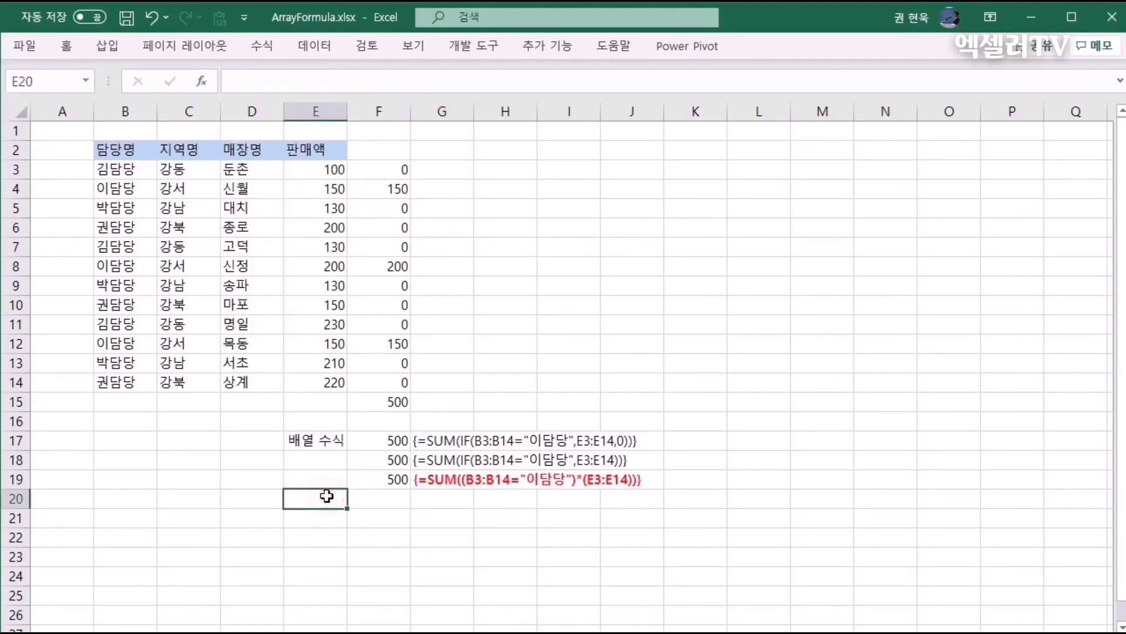
pyautogui.write('SUMPRODU')
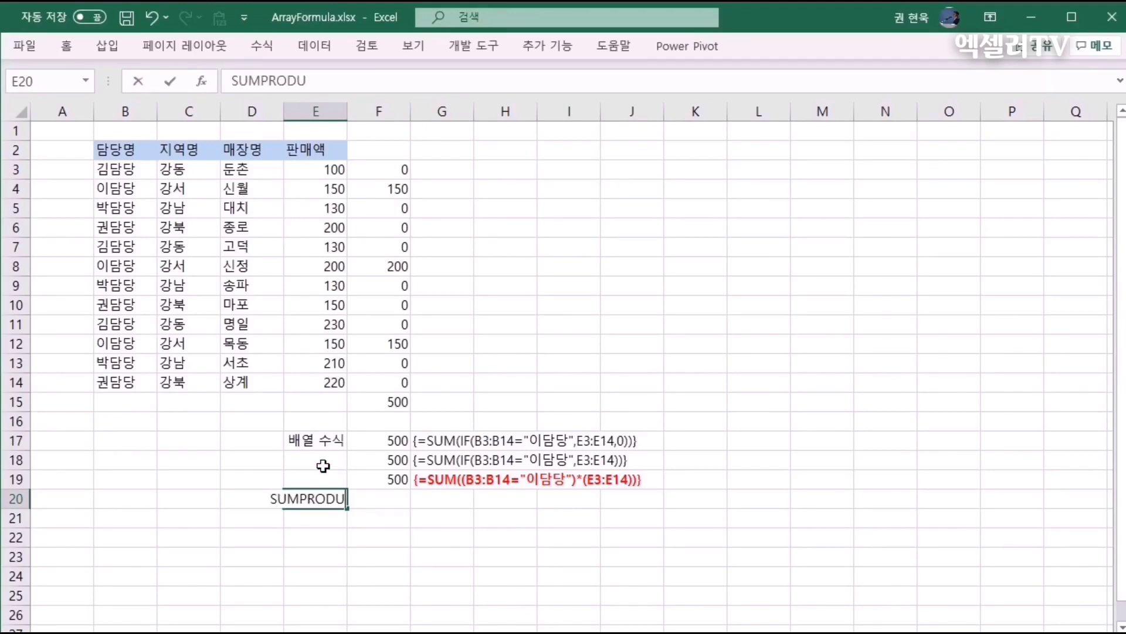
pyautogui.write('CT')
pyautogui.press('Return')
pyautogui.press('Up')
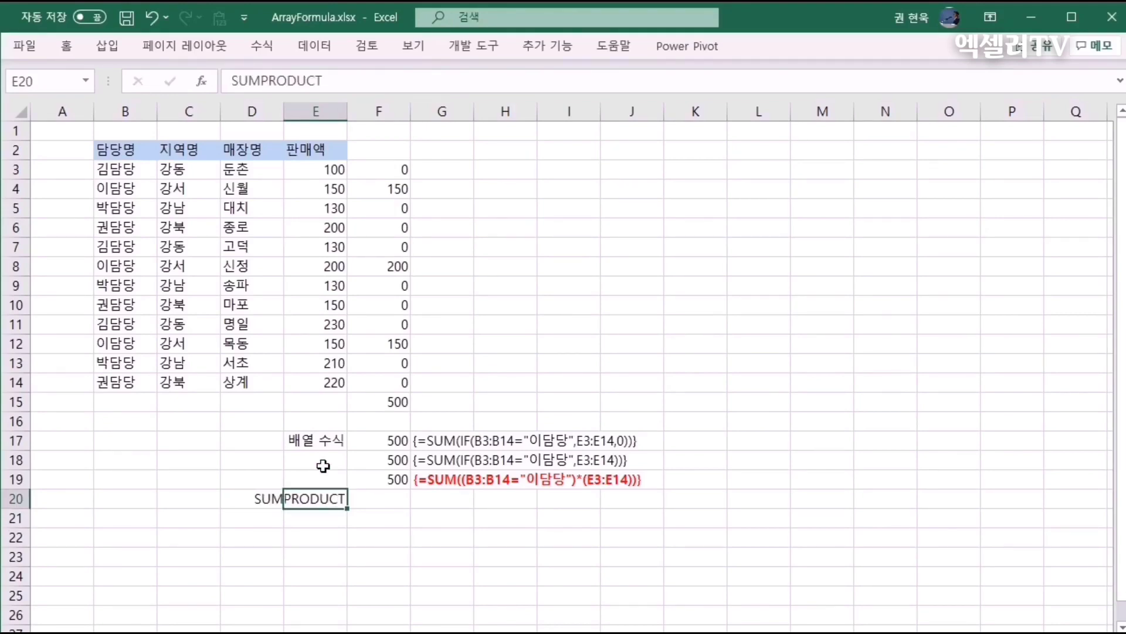
# Step: Review the SUMPRODUCT syntax and arguments on its reference sheet and return to the sales sheet
pyautogui.press('Right')
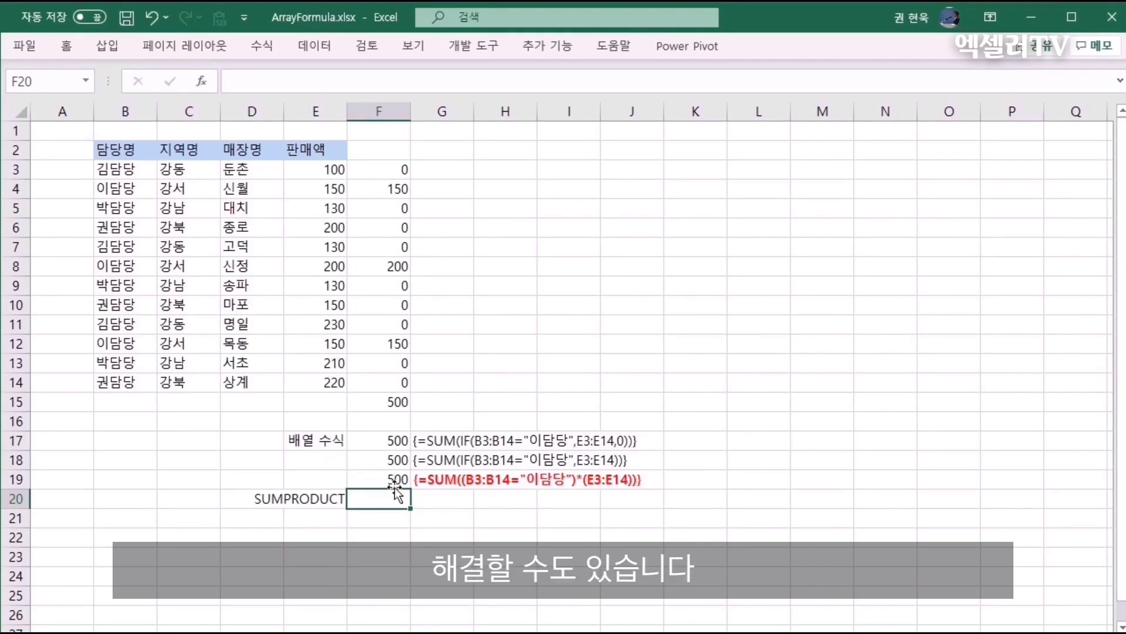
pyautogui.click(366, 633)
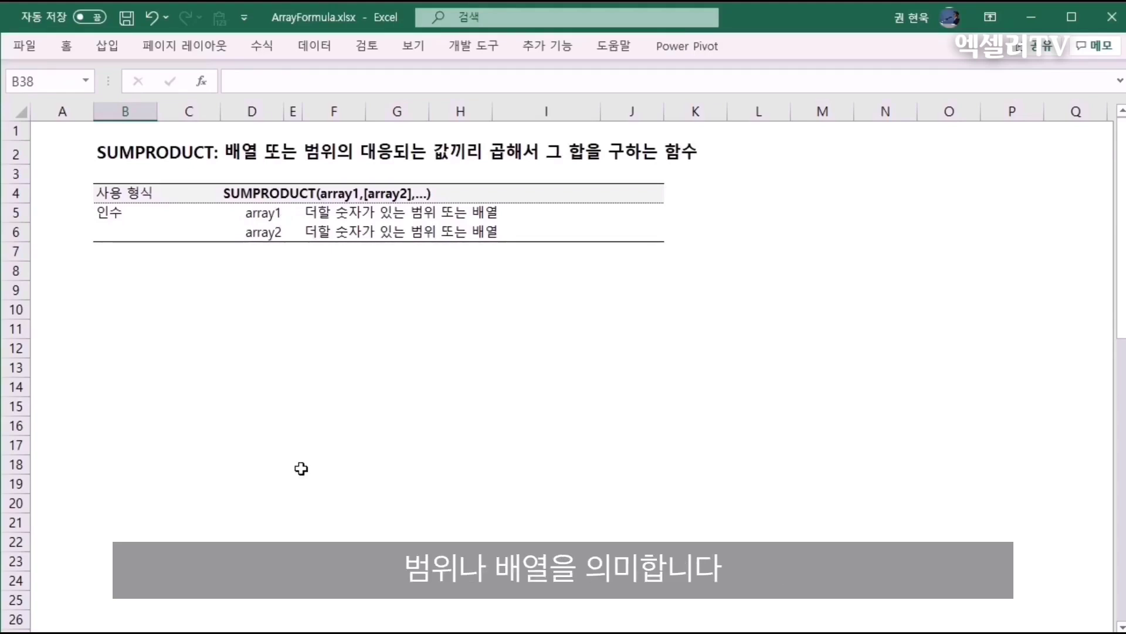
pyautogui.click(223, 633)
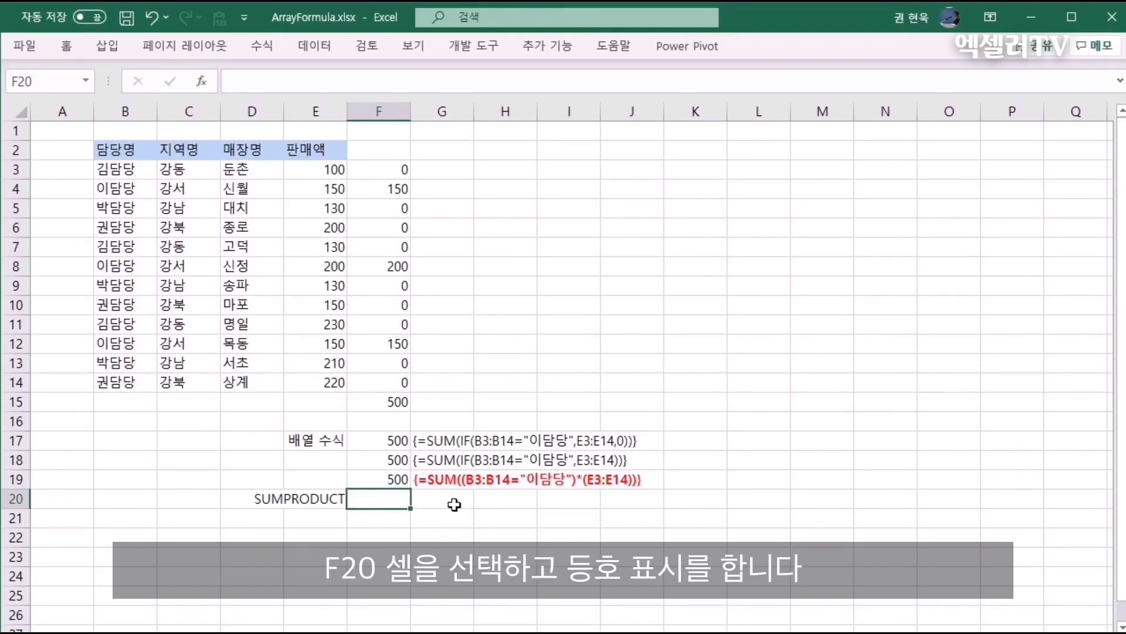
# Step: Enter a SUMPRODUCT formula in F20 that multiplies the test of B3:B14 against the manager's name shown in B4 by (E3:E14)
pyautogui.write('=ㄴ')
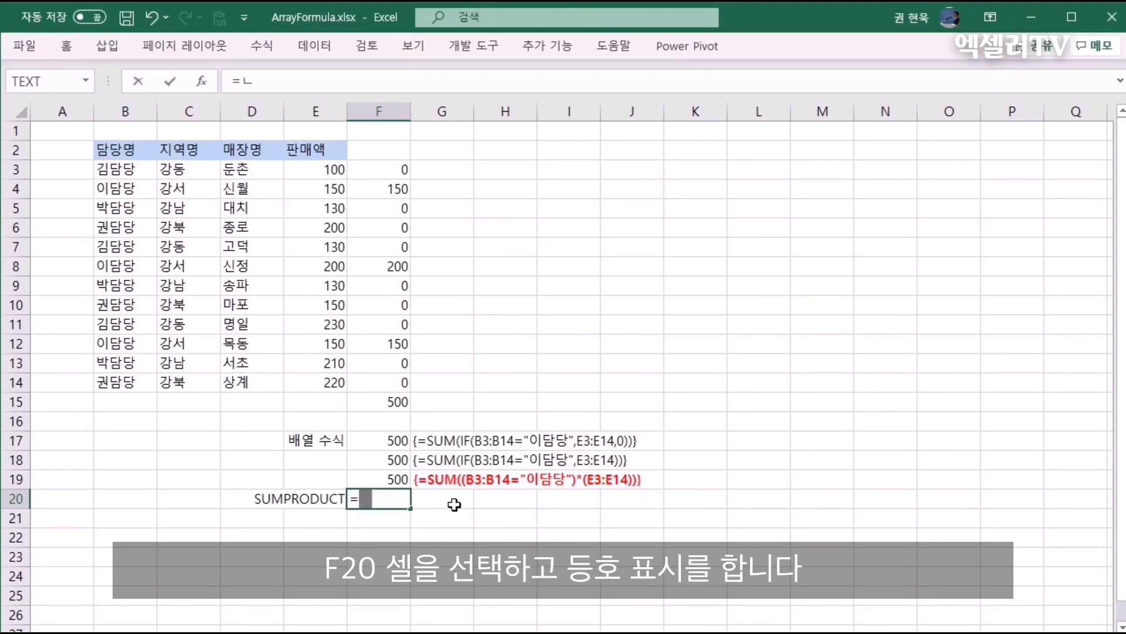
pyautogui.write('umproduct(')
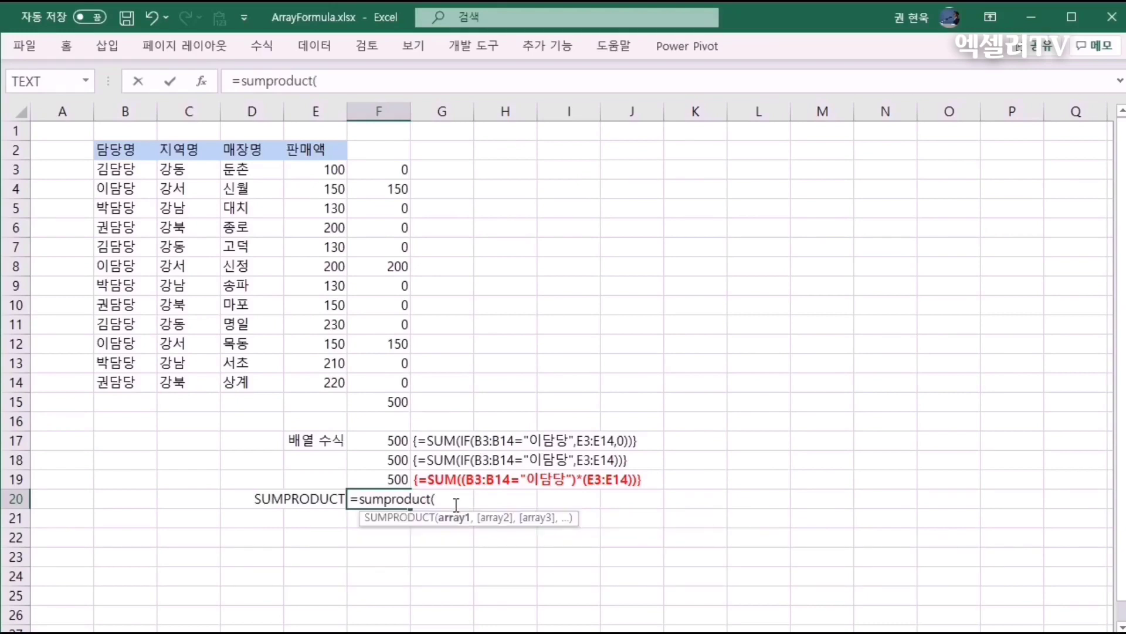
pyautogui.write('(')
pyautogui.moveTo(132, 170); pyautogui.dragTo(131, 385)
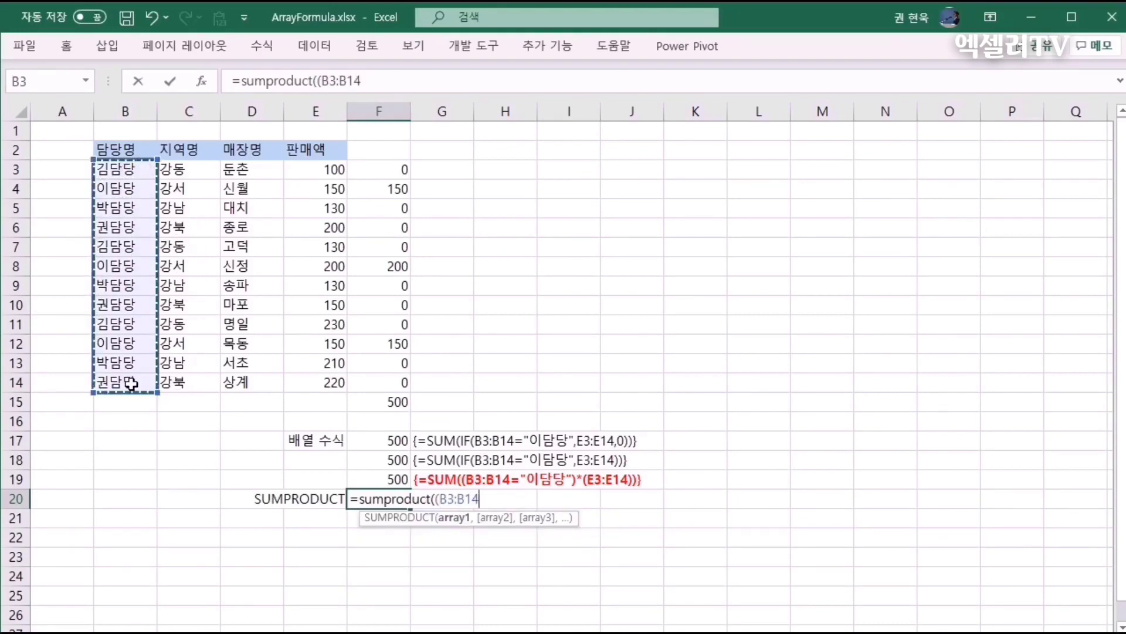
pyautogui.write('="이담당"')
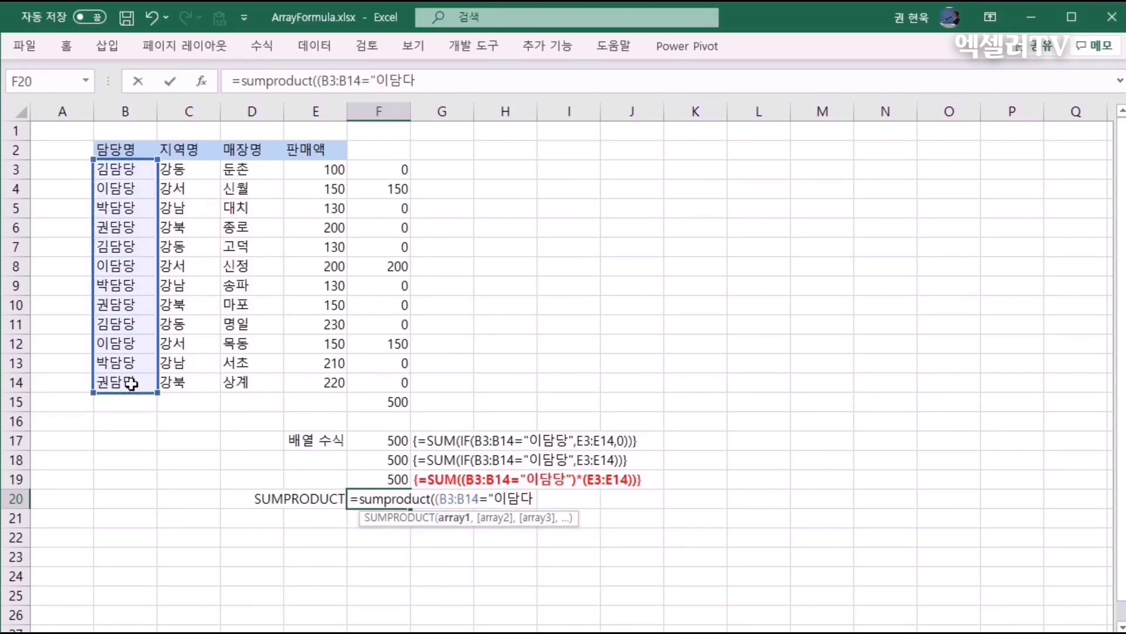
pyautogui.write(')*(')
pyautogui.moveTo(303, 171); pyautogui.dragTo(317, 379)
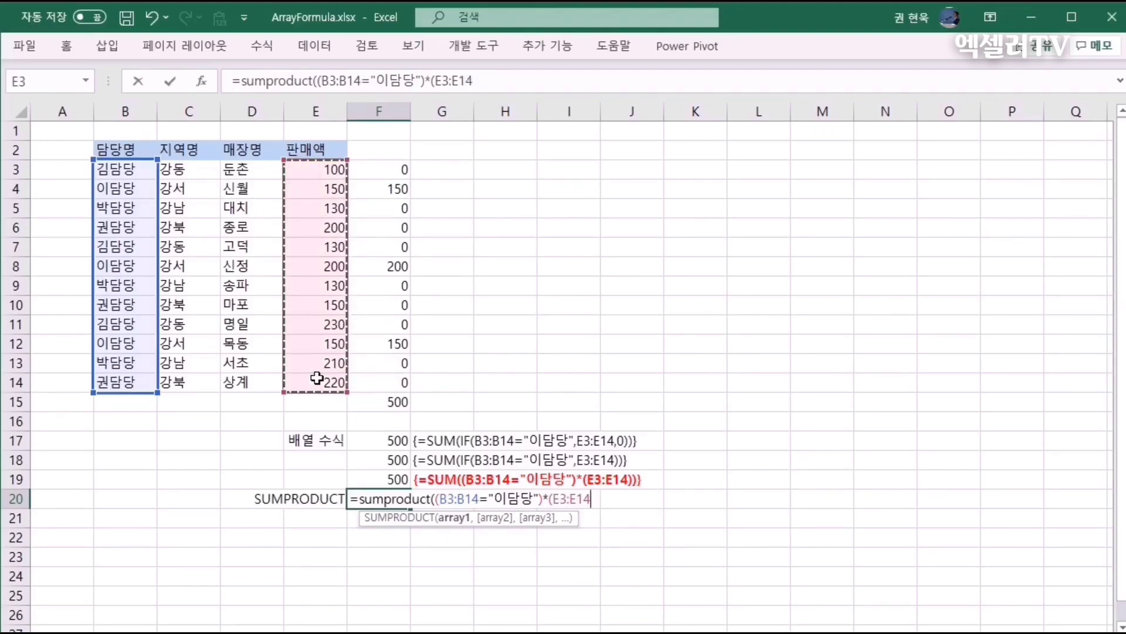
pyautogui.write('))')
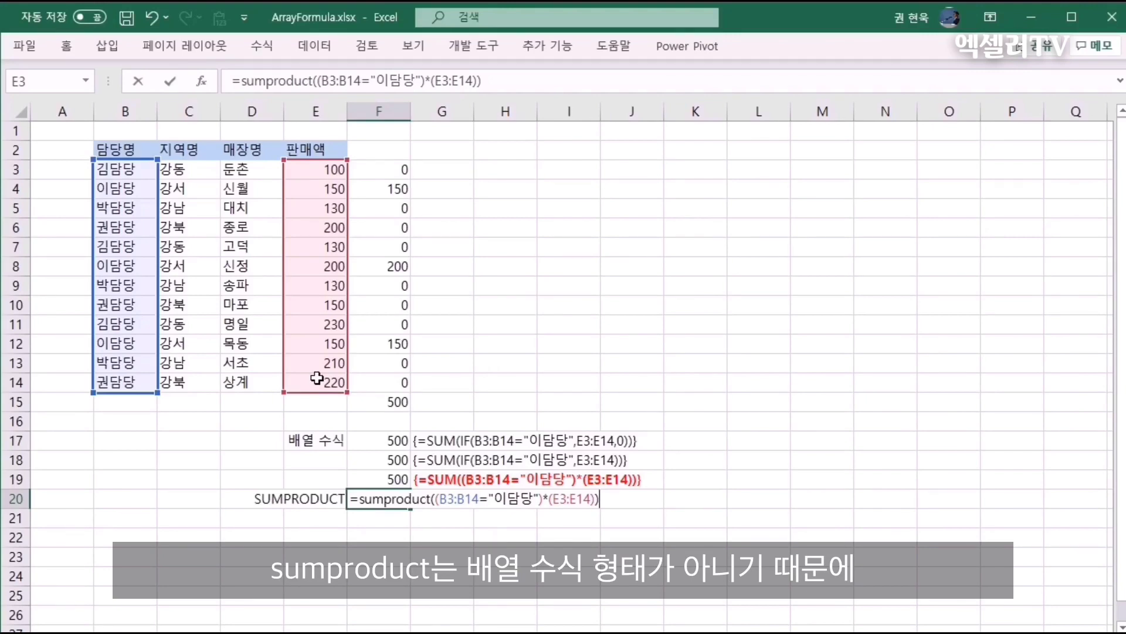
pyautogui.press('Return')
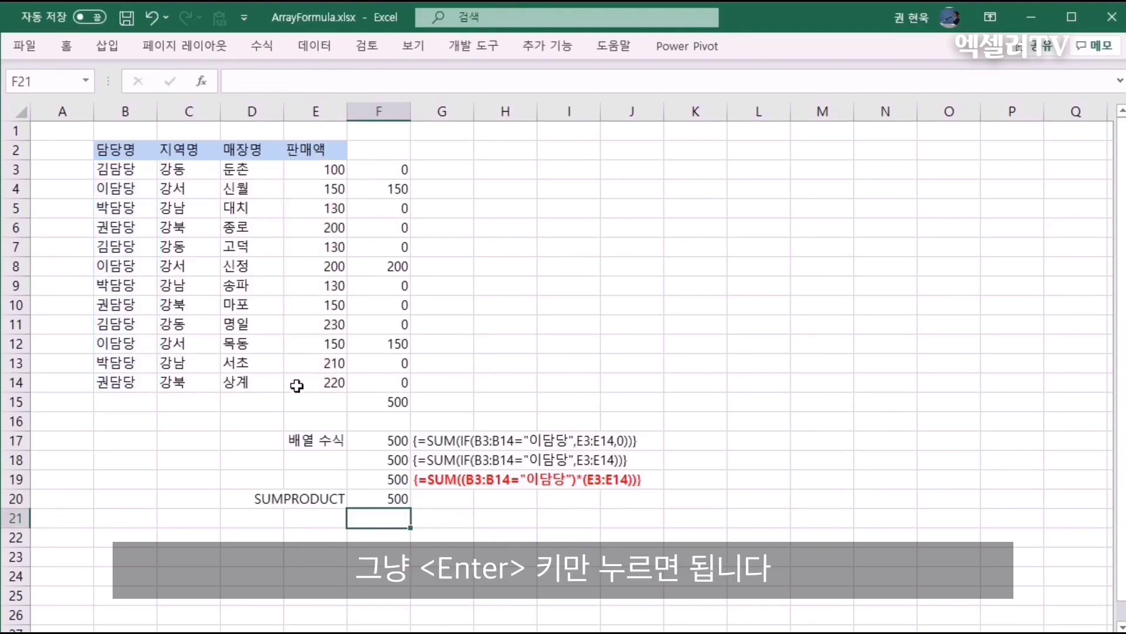
# Step: Fill the FORMULATEXT formula and its red bold format from G19 down to G20
pyautogui.click(447, 502)
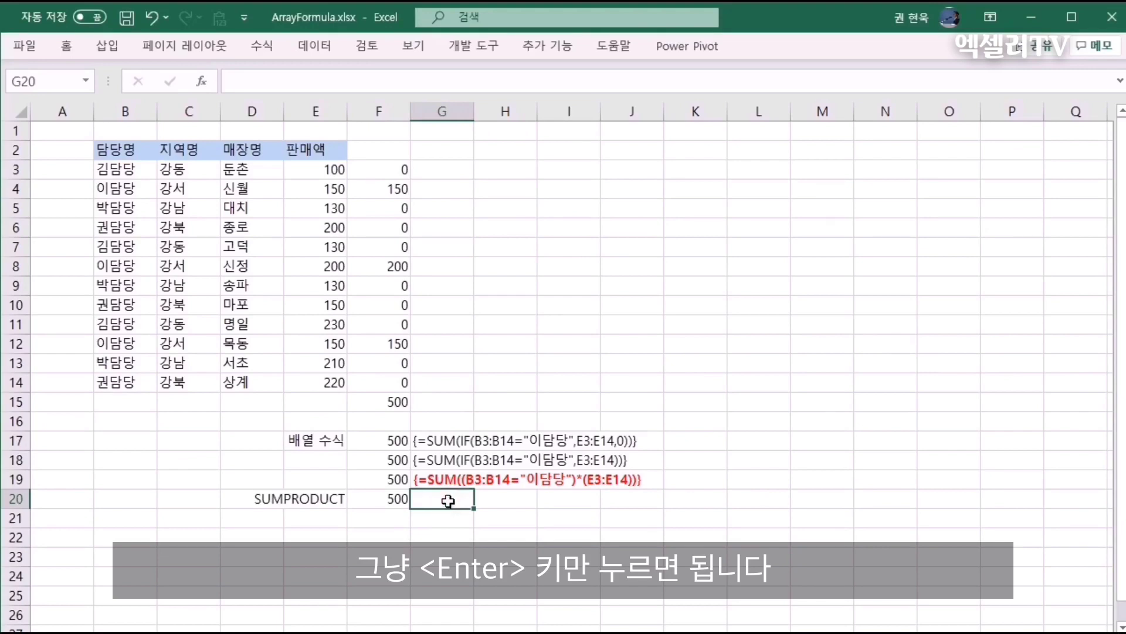
pyautogui.click(448, 479)
pyautogui.moveTo(478, 493); pyautogui.dragTo(478, 508)
pyautogui.click(446, 500)
# Step: Evaluate the B3:B14 name test and the (E3:E14) part within F19's array formula to inspect their array values
pyautogui.click(403, 482)
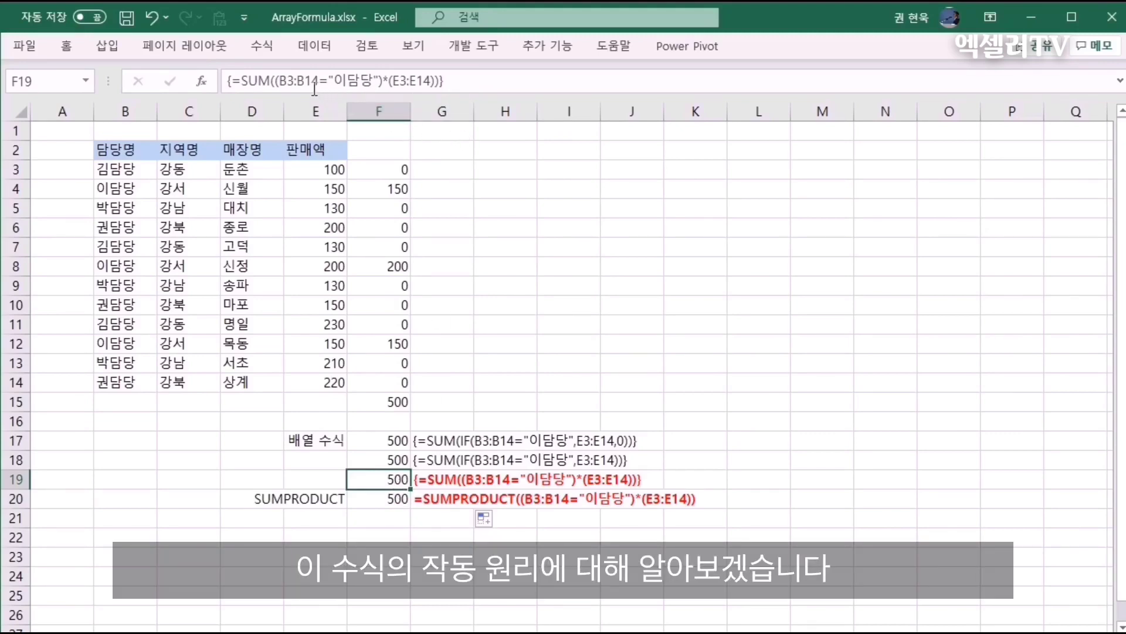
pyautogui.click(278, 81)
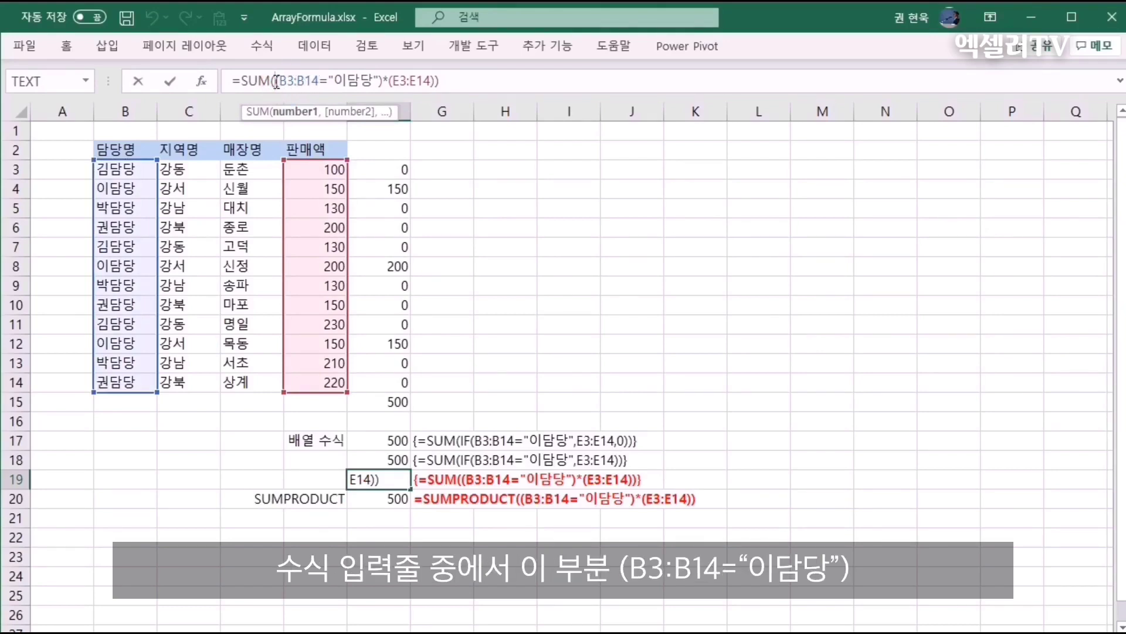
pyautogui.moveTo(276, 81); pyautogui.dragTo(376, 81)
pyautogui.moveTo(382, 79); pyautogui.dragTo(381, 86)
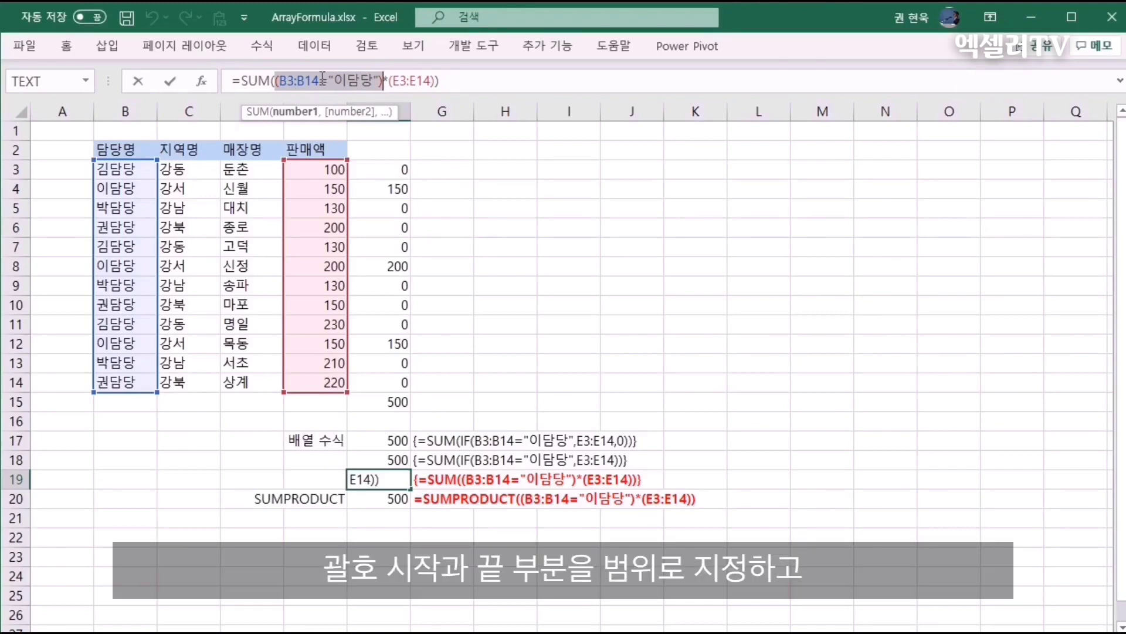
pyautogui.press('F9')
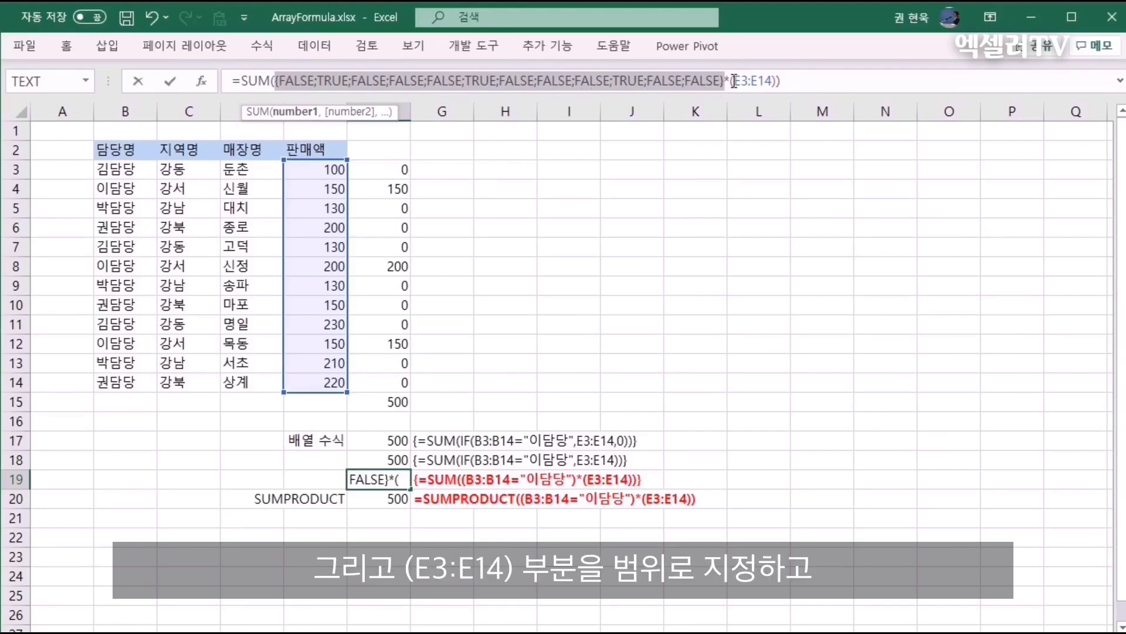
pyautogui.moveTo(731, 80); pyautogui.dragTo(778, 81)
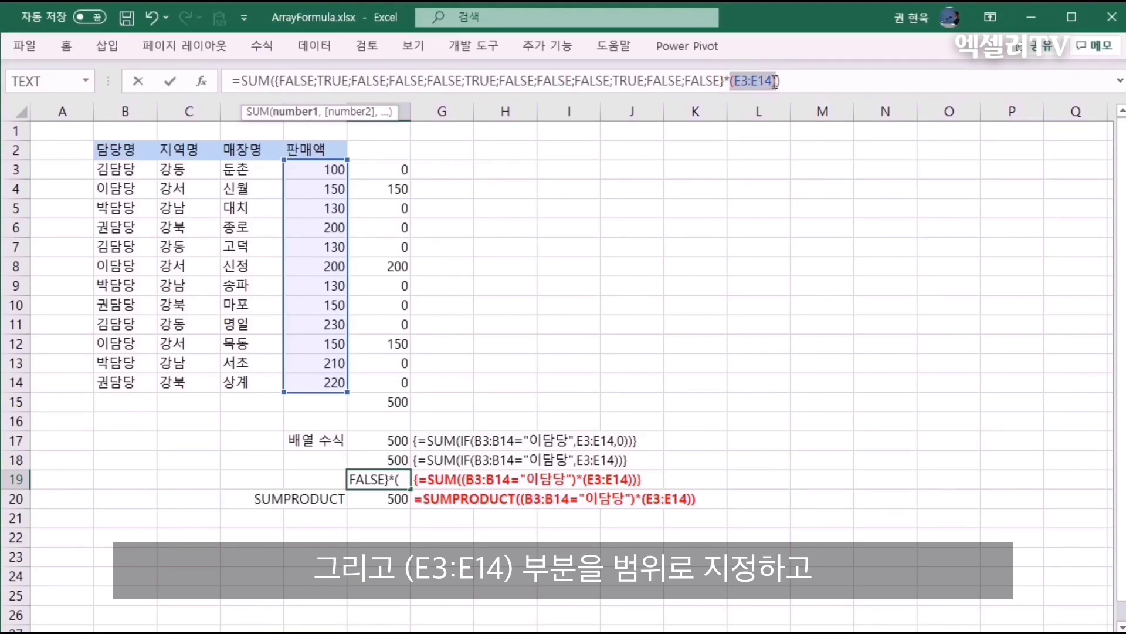
pyautogui.press('F9')
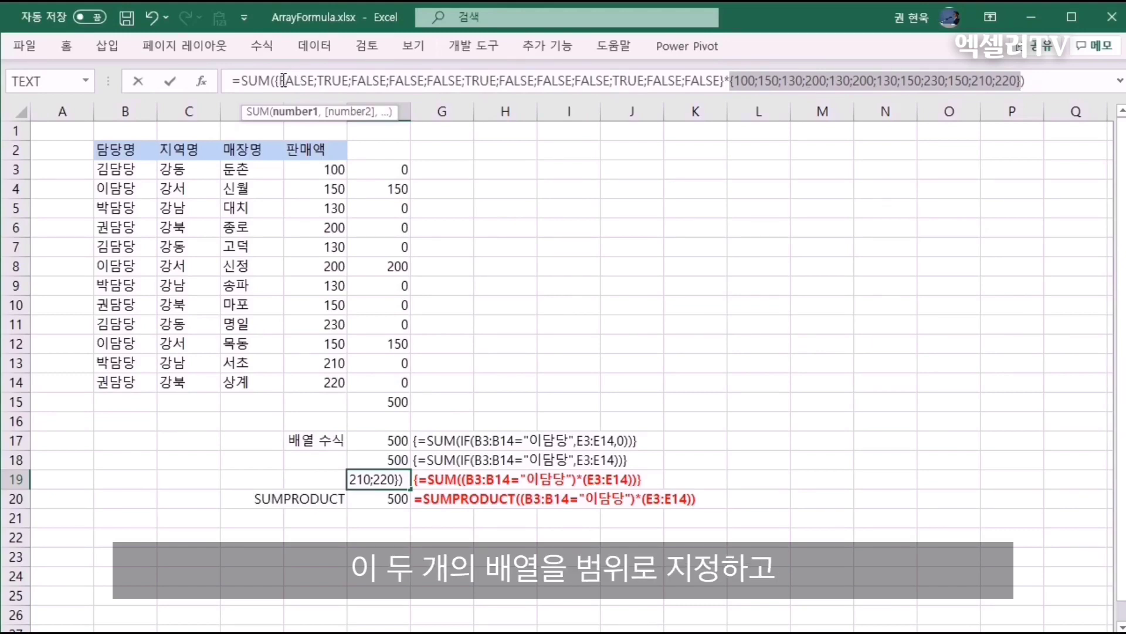
# Step: Evaluate the product of the two arrays inside F19's SUM, undo that evaluation and cancel the edit to keep the original formula
pyautogui.moveTo(271, 80); pyautogui.dragTo(1021, 81)
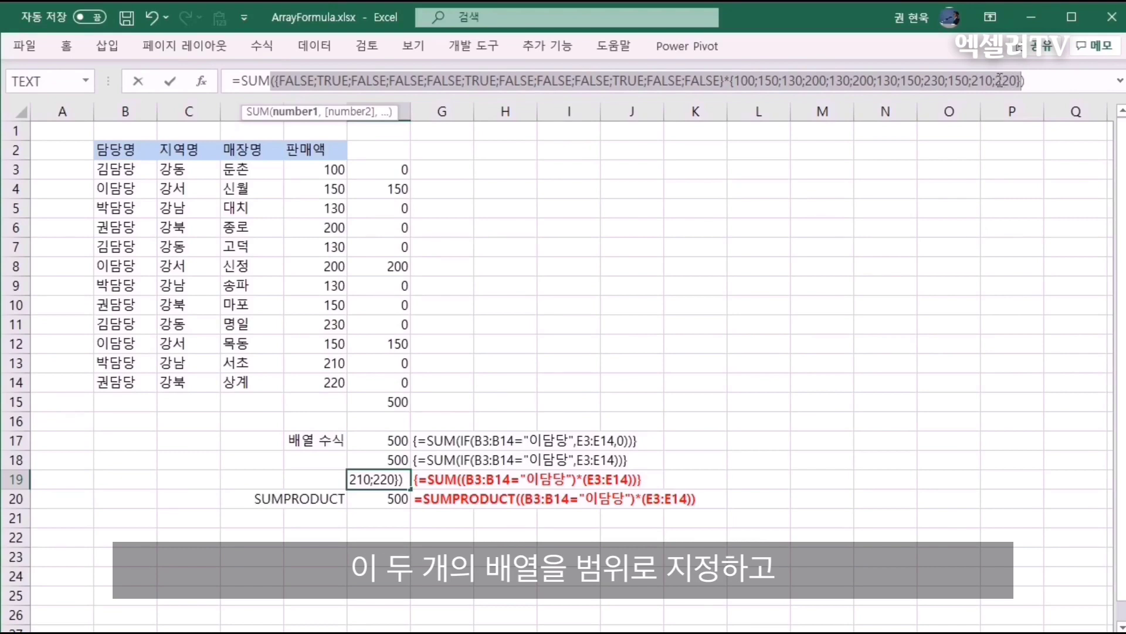
pyautogui.click(275, 81)
pyautogui.hotkey('shift', 'Right')
pyautogui.hotkey('shift', 'Right')
pyautogui.hotkey('shift', 'Right')
pyautogui.hotkey('shift', 'Right')
pyautogui.hotkey('shift', 'Right')
pyautogui.hotkey('shift', 'Right')
pyautogui.hotkey('shift', 'Right')
pyautogui.hotkey('shift', 'Right')
pyautogui.hotkey('shift', 'Right')
pyautogui.hotkey('shift', 'Right')
pyautogui.hotkey('shift', 'Right')
pyautogui.hotkey('shift', 'Right')
pyautogui.hotkey('shift', 'Right')
pyautogui.hotkey('shift', 'Right')
pyautogui.hotkey('shift', 'Right')
pyautogui.hotkey('shift', 'Right')
pyautogui.hotkey('shift', 'Right')
pyautogui.hotkey('shift', 'Right')
pyautogui.hotkey('shift', 'Right')
pyautogui.hotkey('shift', 'Right')
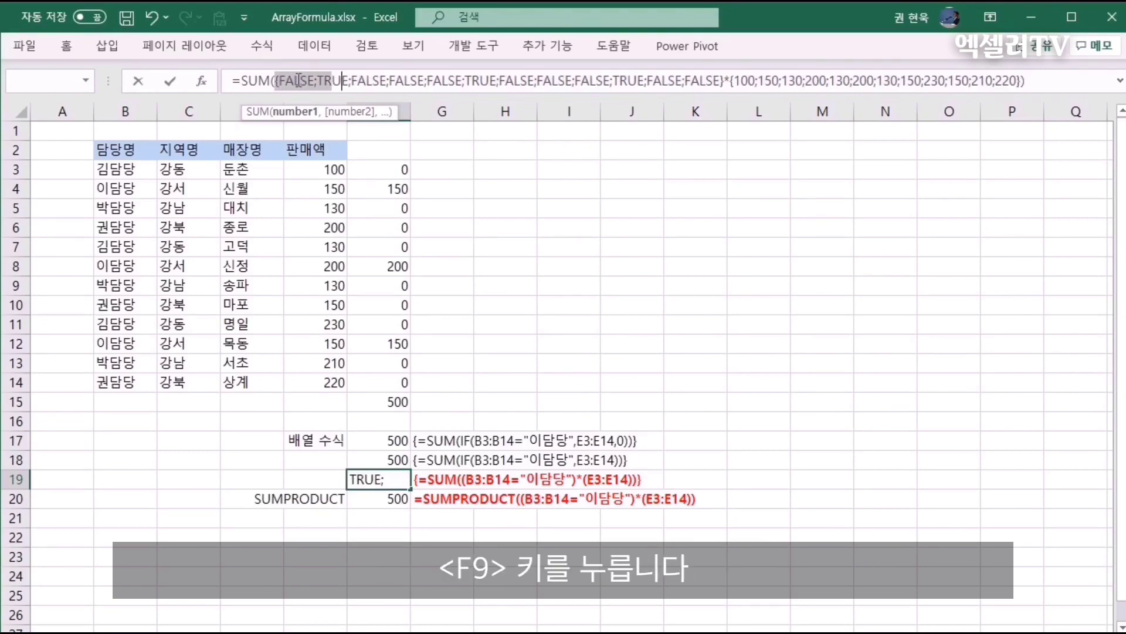
pyautogui.hotkey('shift', 'Right')
pyautogui.hotkey('shift', 'Right')
pyautogui.hotkey('shift', 'Right')
pyautogui.hotkey('shift', 'Right')
pyautogui.hotkey('shift', 'Right')
pyautogui.hotkey('shift', 'Right')
pyautogui.hotkey('shift', 'Right')
pyautogui.hotkey('shift', 'Right')
pyautogui.hotkey('shift', 'Right')
pyautogui.hotkey('shift', 'Right')
pyautogui.hotkey('shift', 'Right')
pyautogui.hotkey('shift', 'Right')
pyautogui.hotkey('shift', 'Right')
pyautogui.hotkey('shift', 'Right')
pyautogui.hotkey('shift', 'Right')
pyautogui.hotkey('shift', 'Right')
pyautogui.hotkey('shift', 'Right')
pyautogui.hotkey('shift', 'Right')
pyautogui.hotkey('shift', 'Right')
pyautogui.hotkey('shift', 'Right')
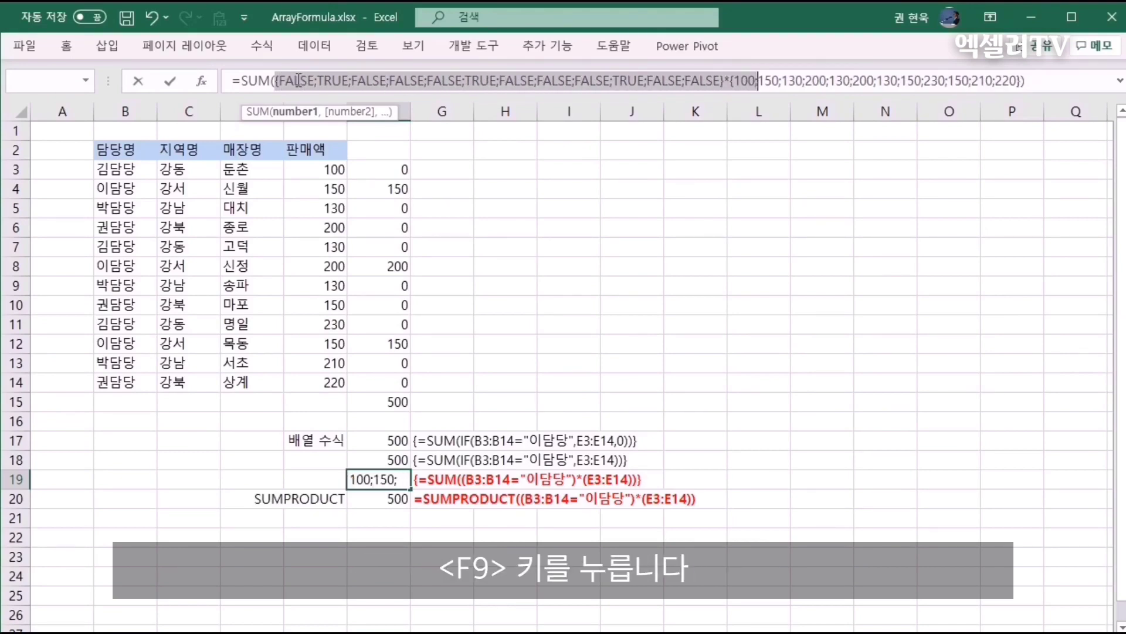
pyautogui.hotkey('shift', 'Right')
pyautogui.hotkey('shift', 'Right')
pyautogui.hotkey('shift', 'Right')
pyautogui.hotkey('shift', 'Right')
pyautogui.hotkey('shift', 'Right')
pyautogui.hotkey('shift', 'Right')
pyautogui.hotkey('shift', 'Right')
pyautogui.hotkey('shift', 'Right')
pyautogui.hotkey('shift', 'Right')
pyautogui.hotkey('shift', 'Right')
pyautogui.hotkey('shift', 'Right')
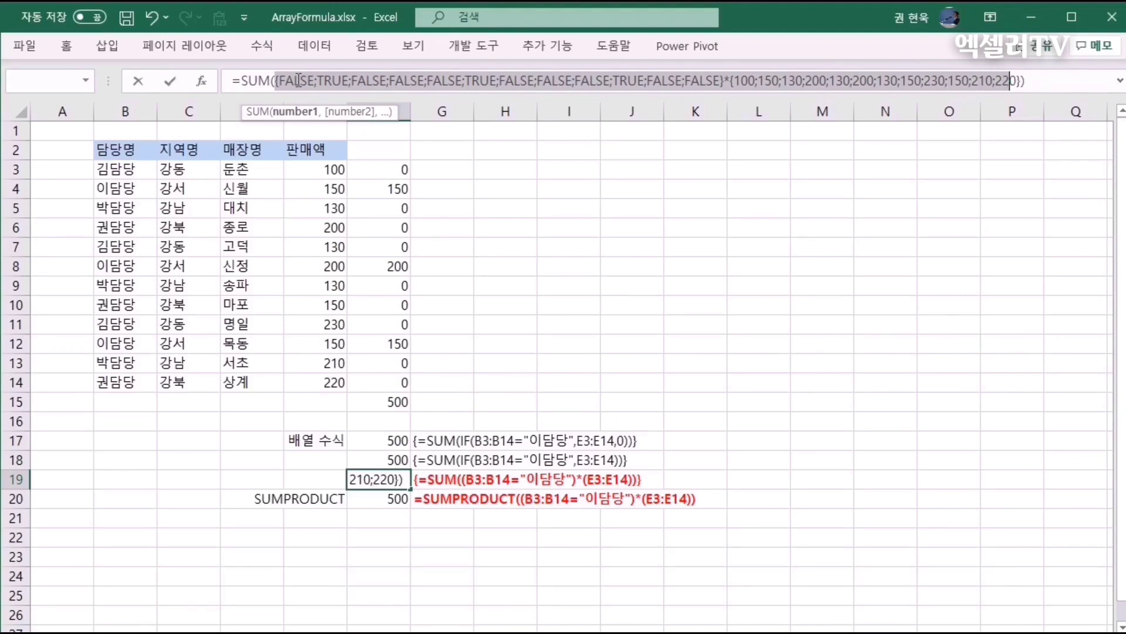
pyautogui.press('F9')
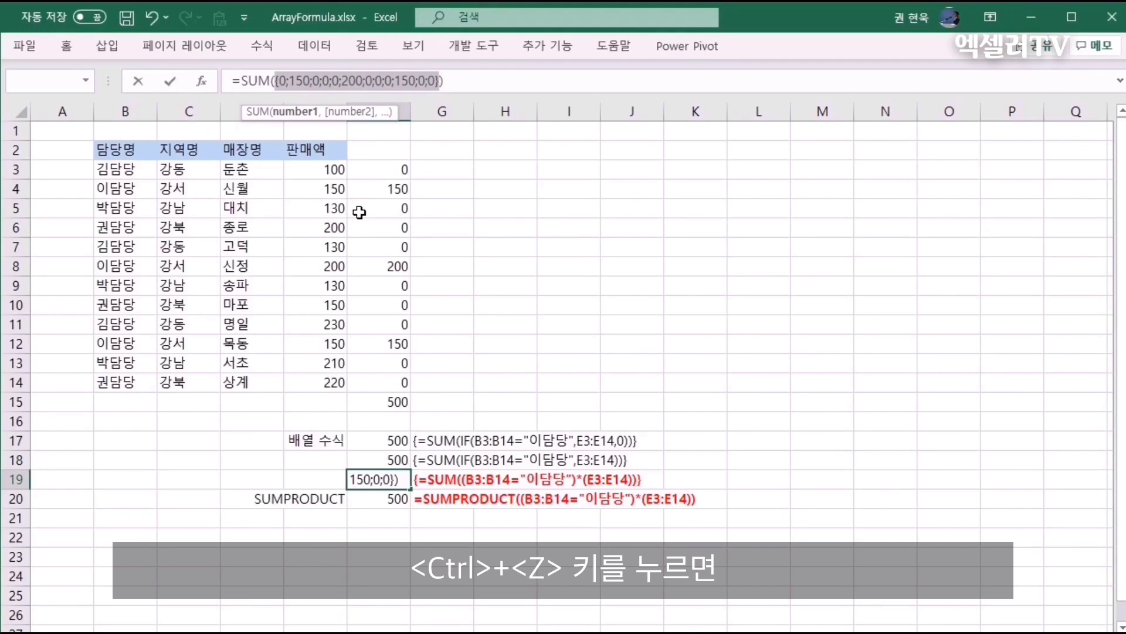
pyautogui.hotkey('ctrl', 'z')
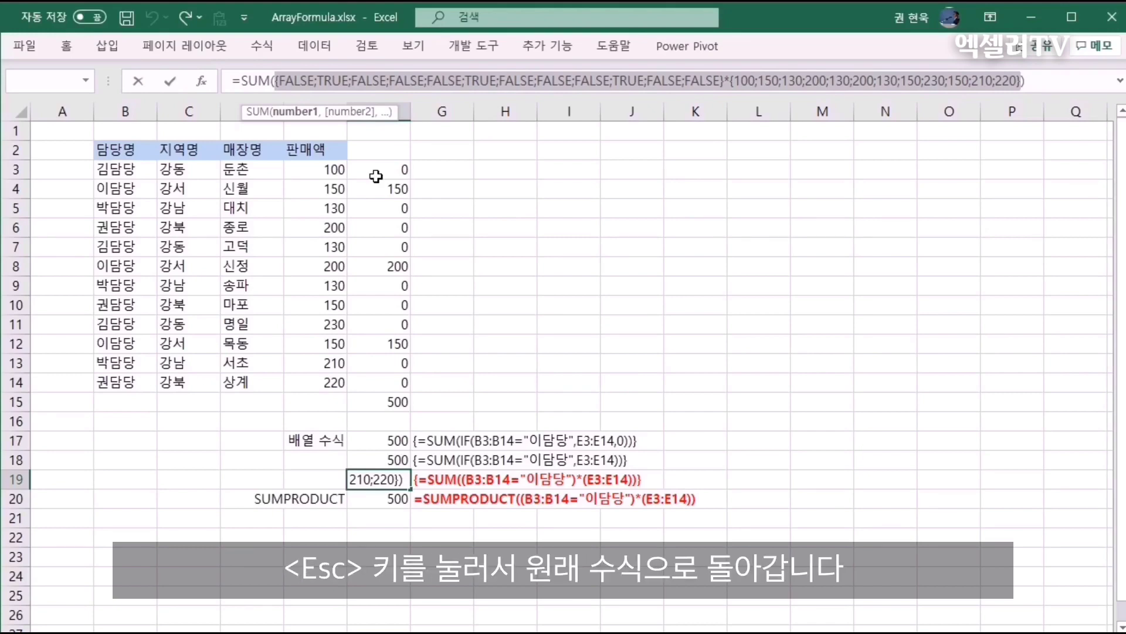
pyautogui.press('F9')
pyautogui.press('Escape')
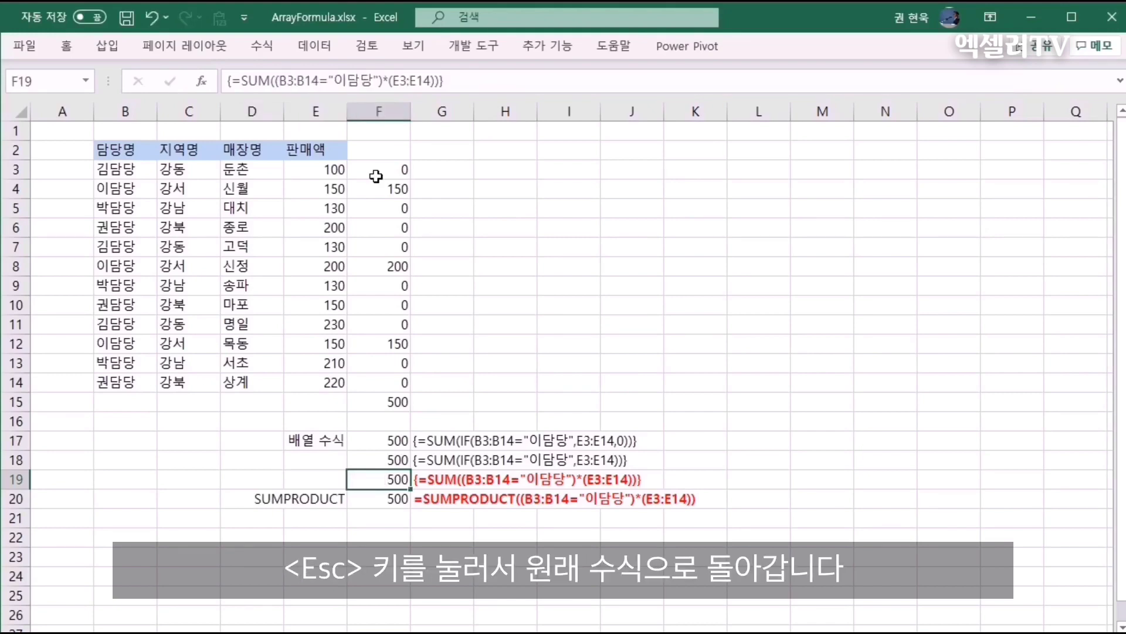
# Step: On the second example sheet with the number list in B2:B21, label cell F4 "홀수 합계"
pyautogui.click(380, 500)
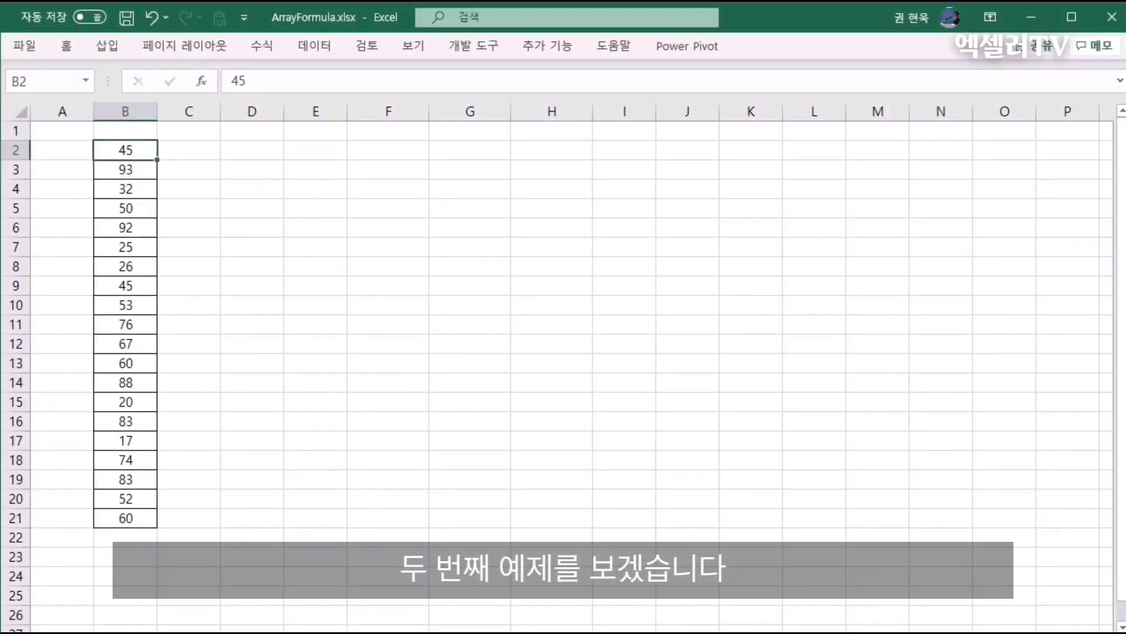
pyautogui.click(392, 187)
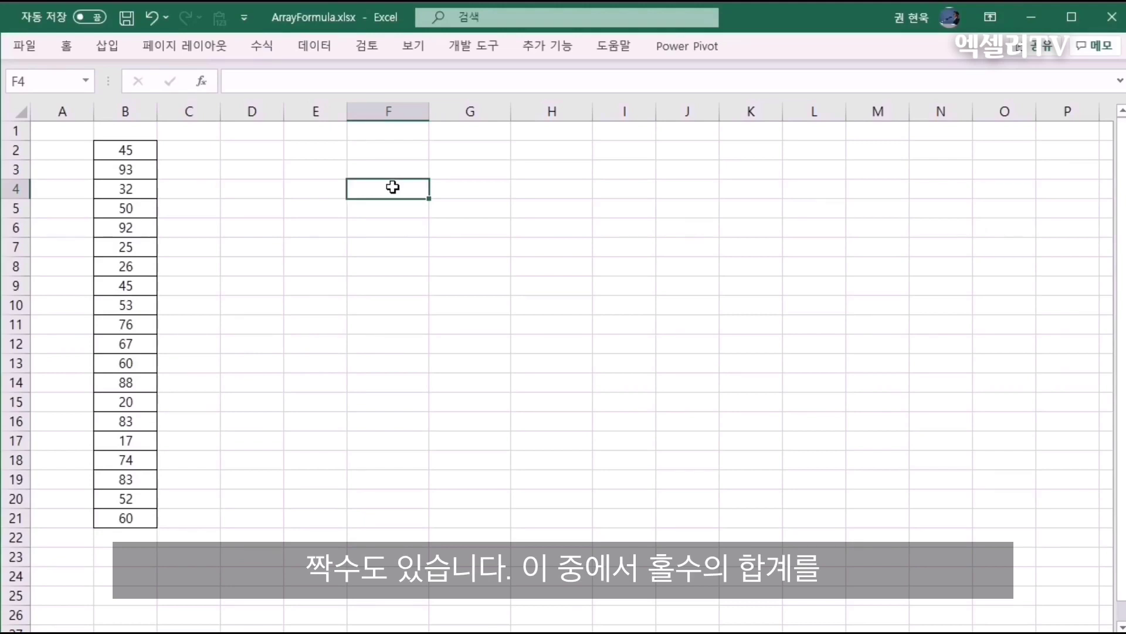
pyautogui.write('g')
pyautogui.press('BackSpace')
pyautogui.write('홀수 합계')
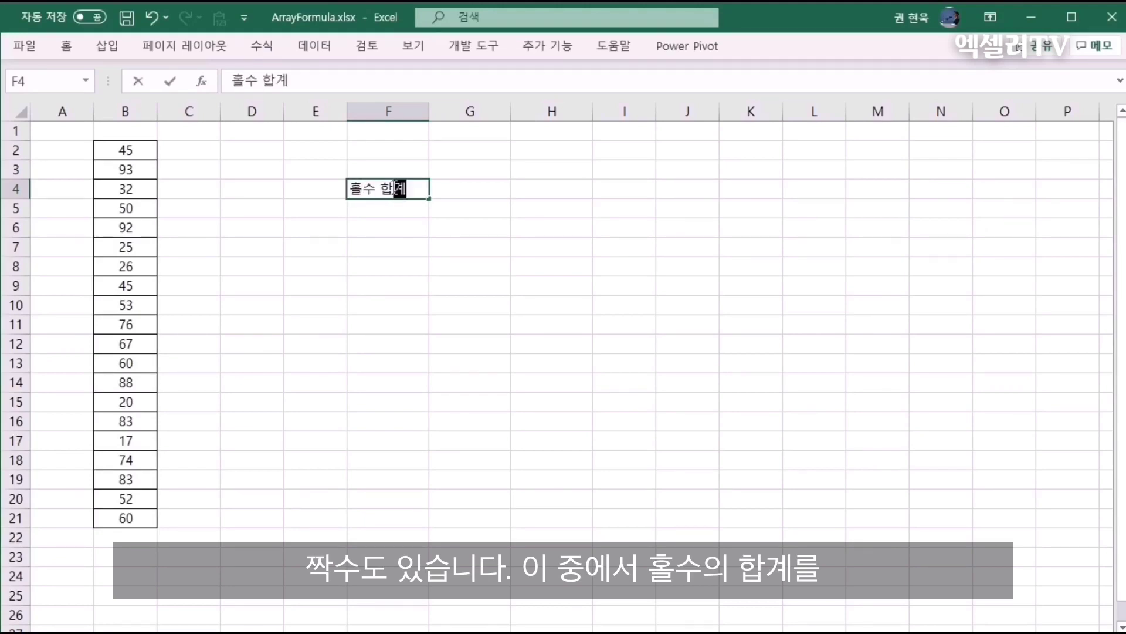
pyautogui.press('Return')
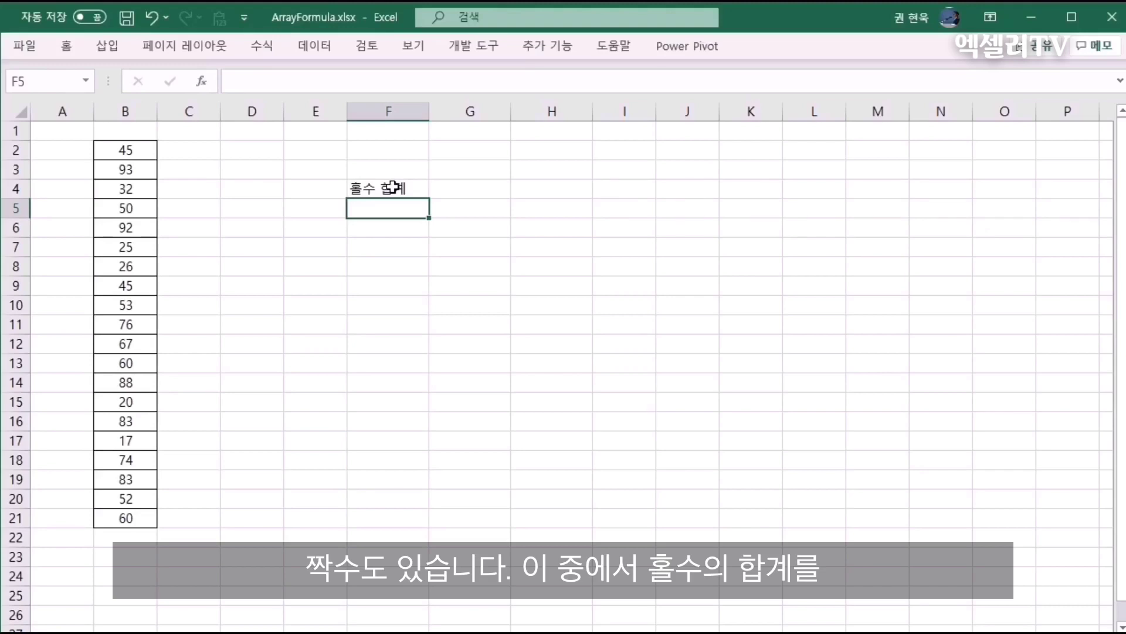
# Step: In G4, start a SUM formula with the odd-number condition (MOD(B2:B21,2)=1) as its first factor
pyautogui.click(451, 187)
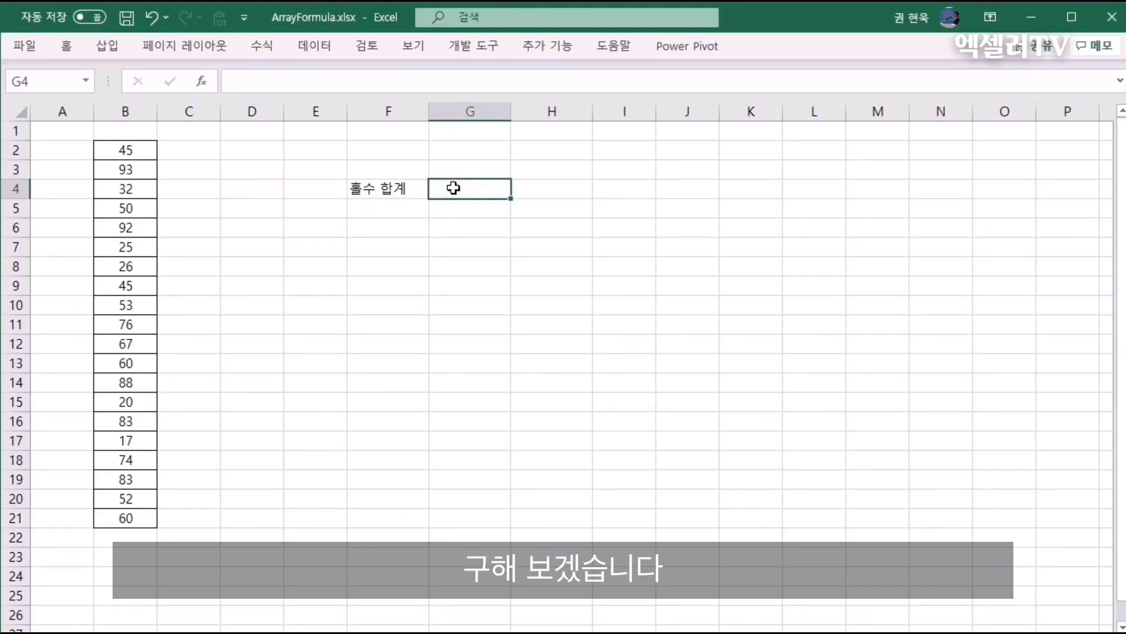
pyautogui.write('=')
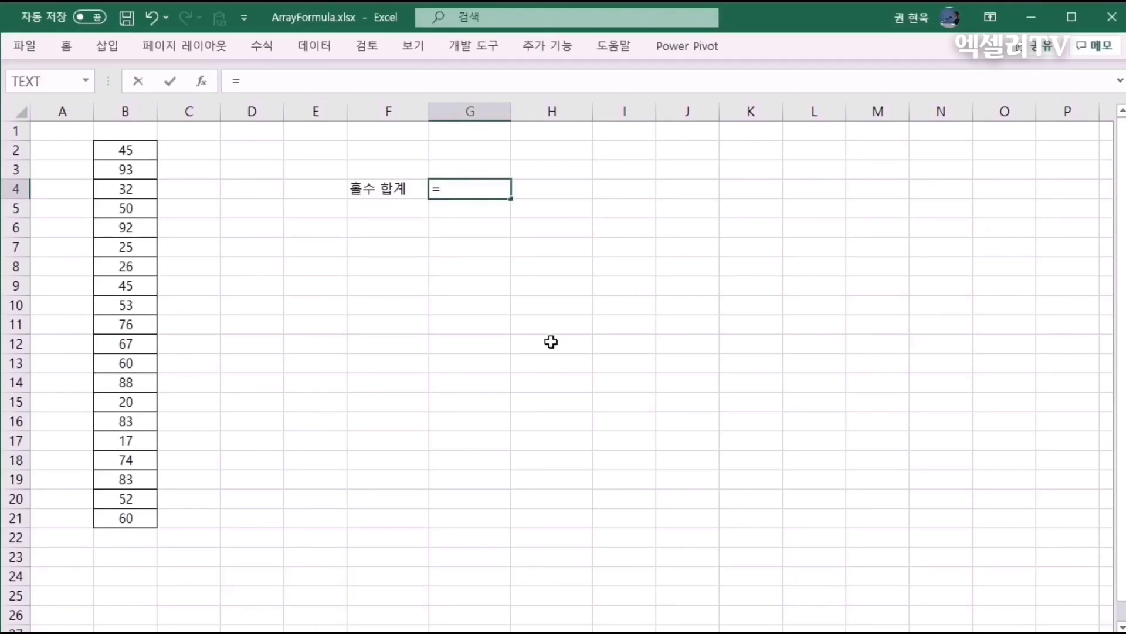
pyautogui.write('sum')
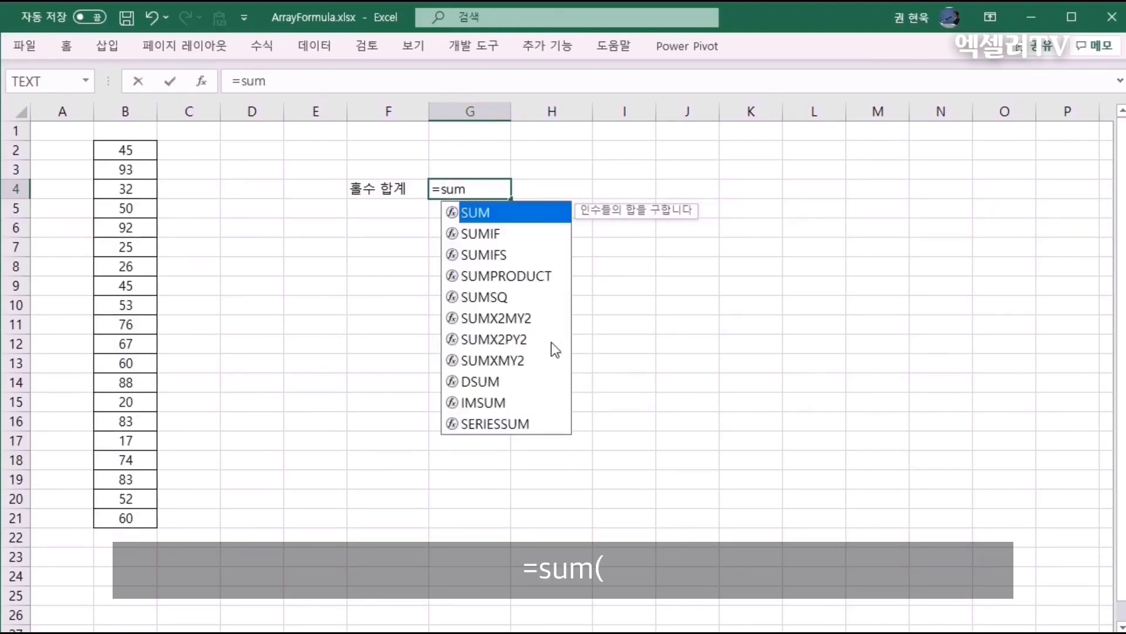
pyautogui.write('(')
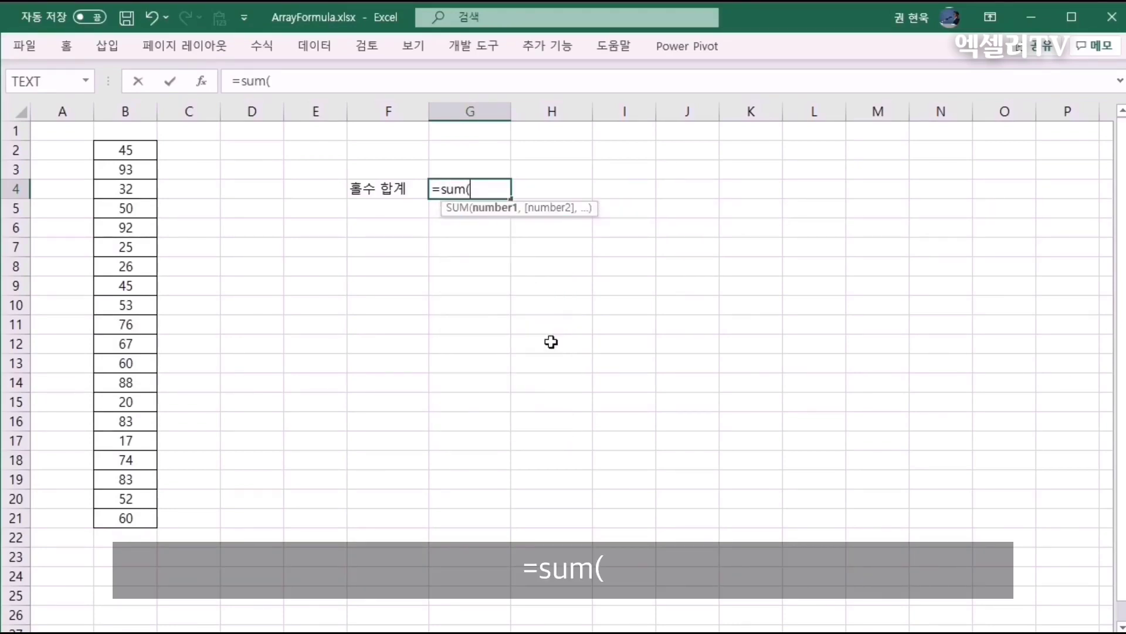
pyautogui.write('(mod')
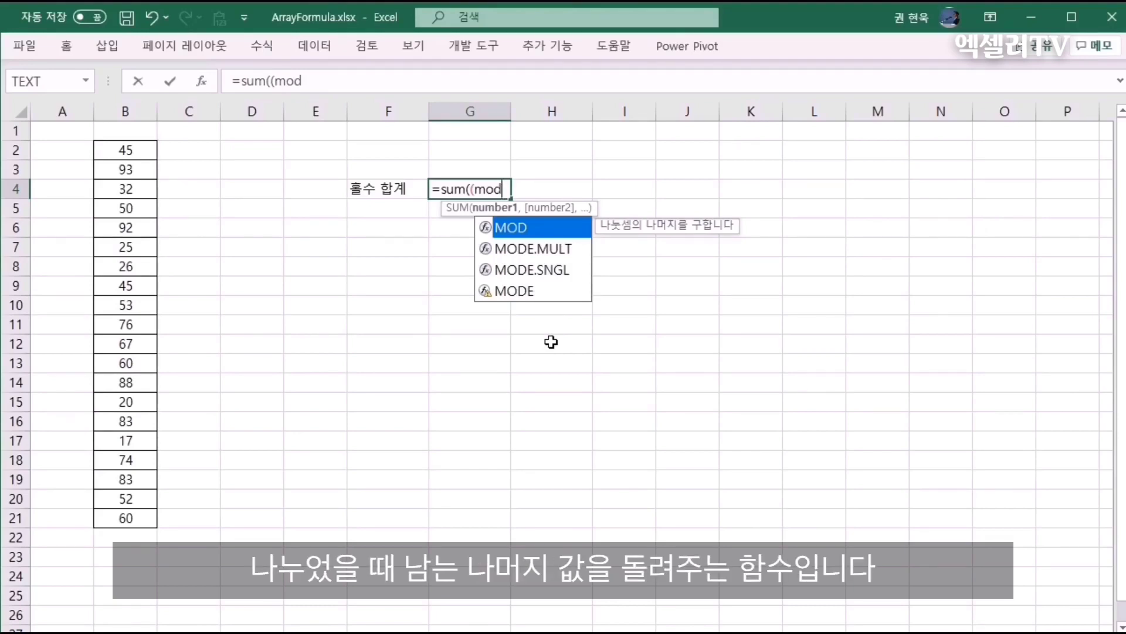
pyautogui.write('(')
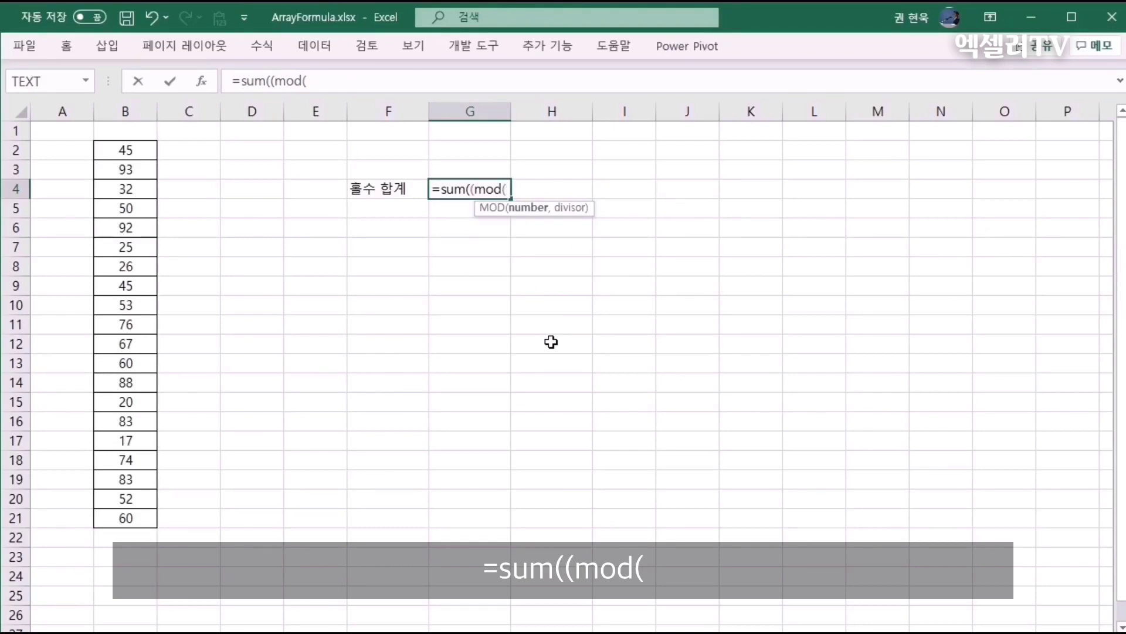
pyautogui.moveTo(104, 150); pyautogui.dragTo(107, 517)
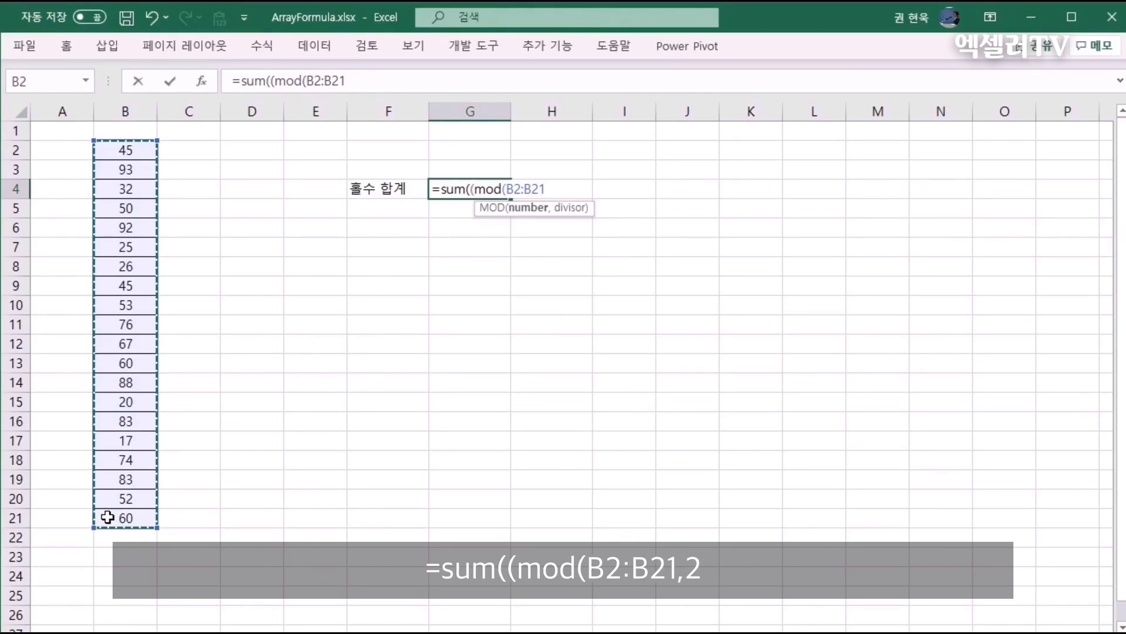
pyautogui.moveTo(108, 517); pyautogui.dragTo(107, 517)
pyautogui.write(',2')
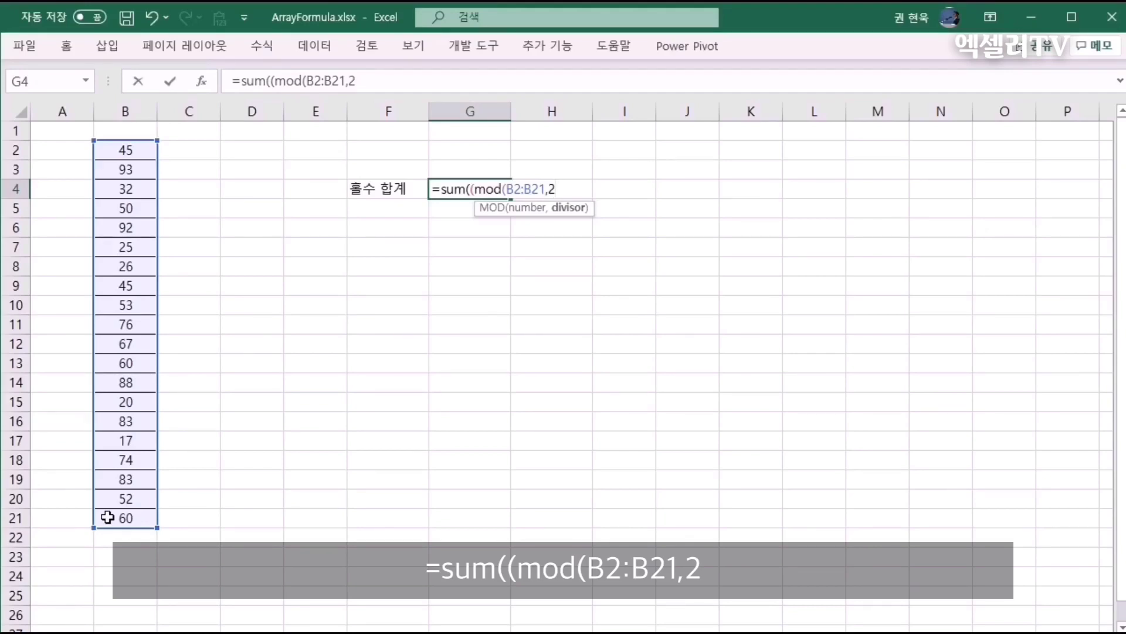
pyautogui.write(')=1')
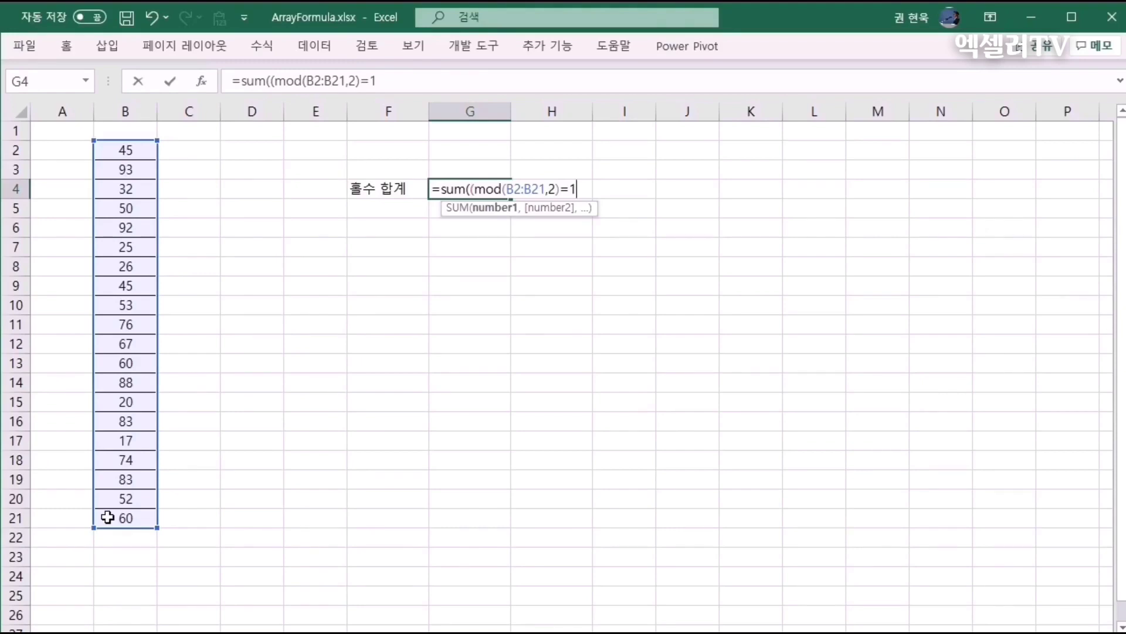
pyautogui.write(')')
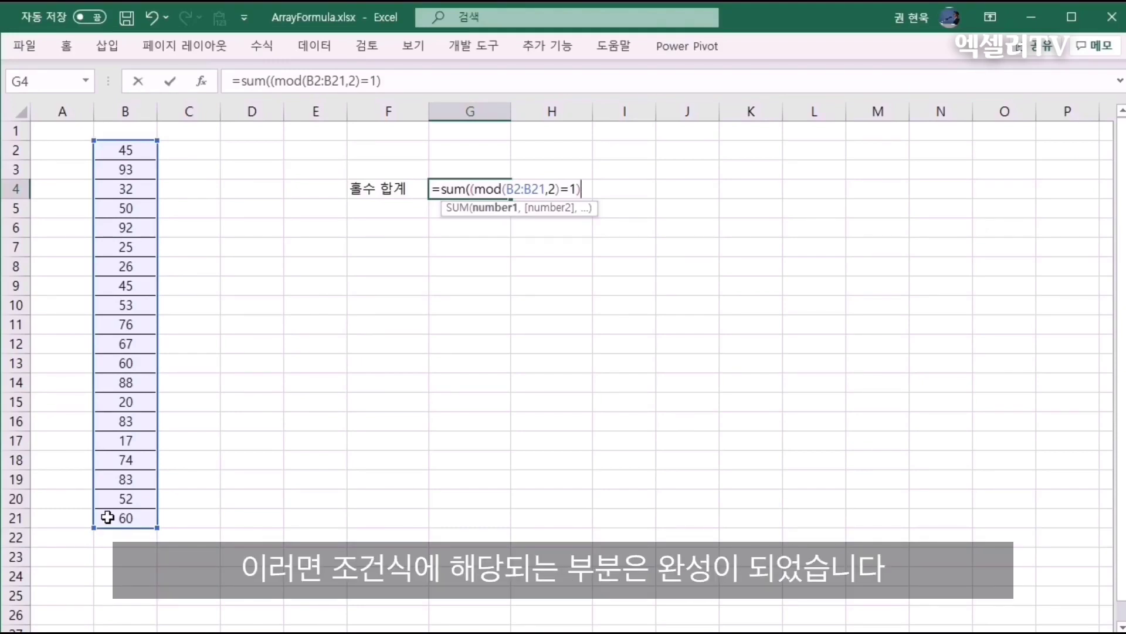
# Step: Multiply the condition in G4's SUM by (B2:B21) and enter the formula as an array formula
pyautogui.write('*(')
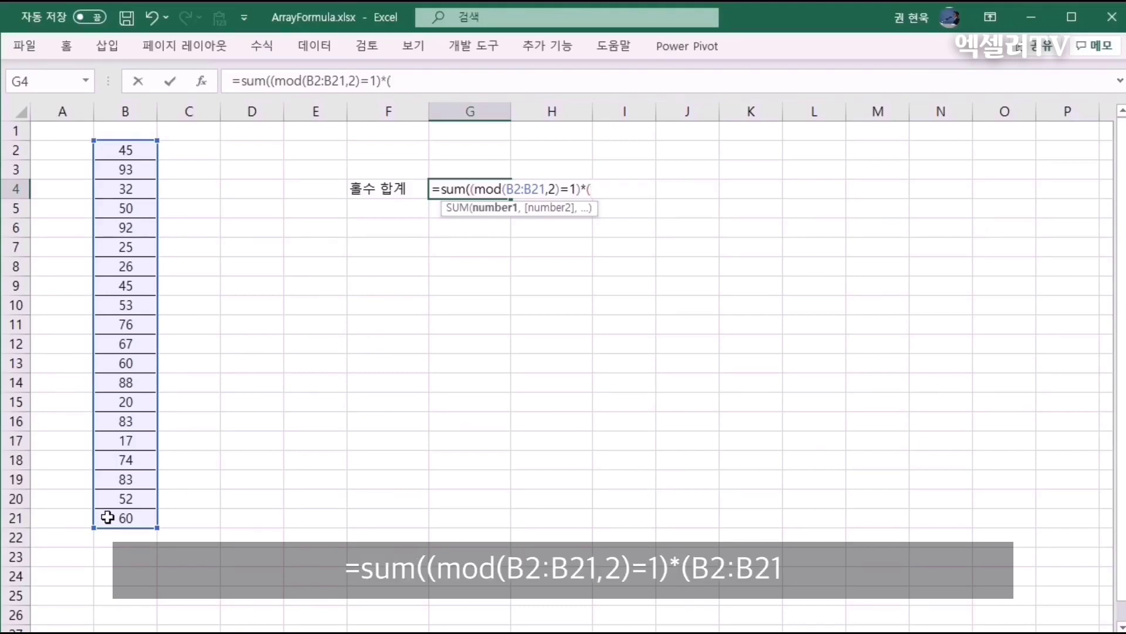
pyautogui.moveTo(132, 152); pyautogui.dragTo(129, 516)
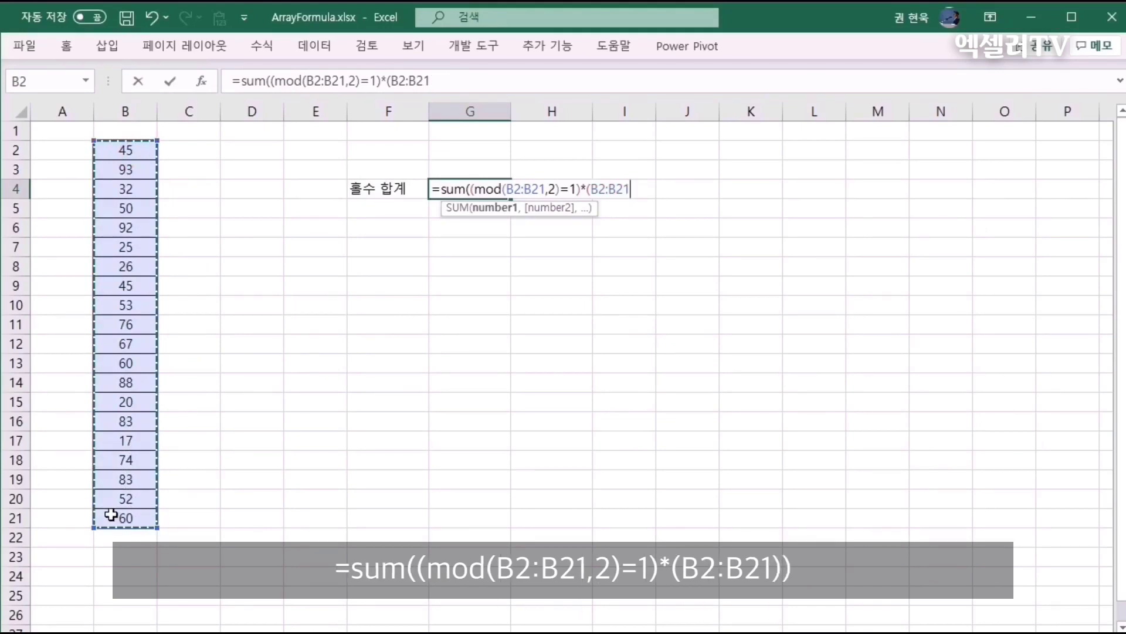
pyautogui.write('))')
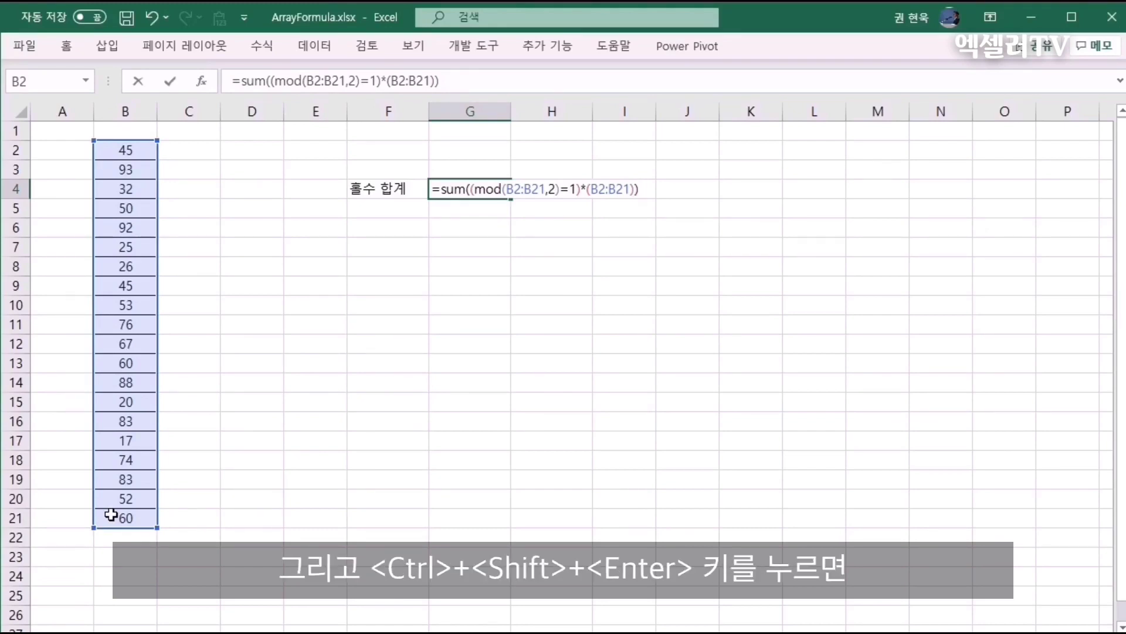
pyautogui.hotkey('ctrl', 'shift', 'Return')
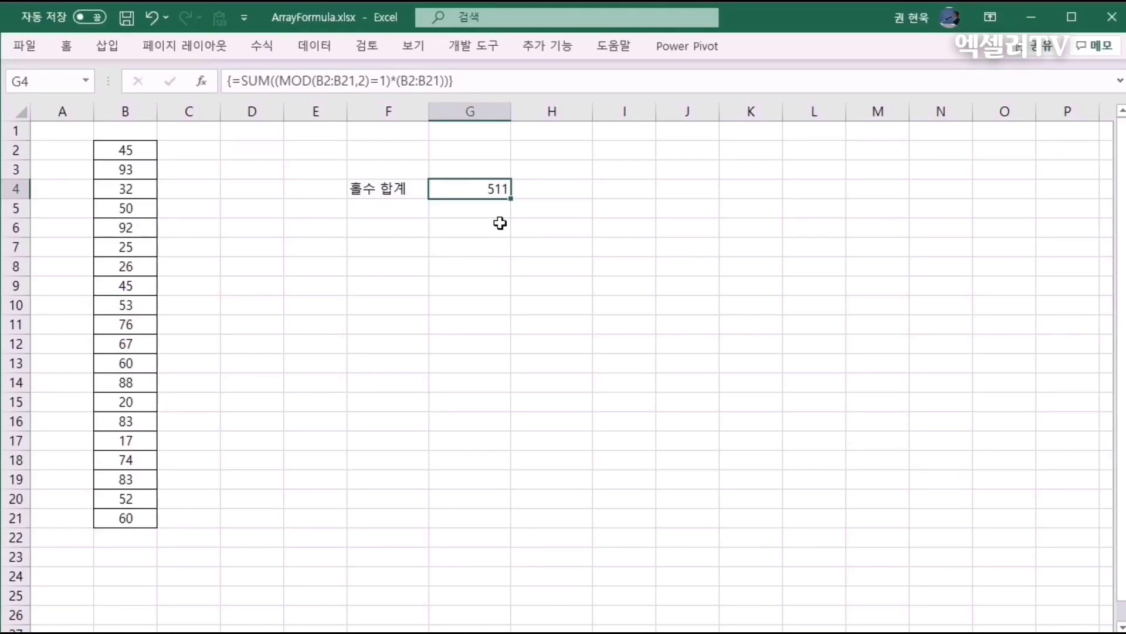
# Step: Add the column headings "배열 수식" in G3 and "SUMPRODUCT" in H3
pyautogui.click(487, 170)
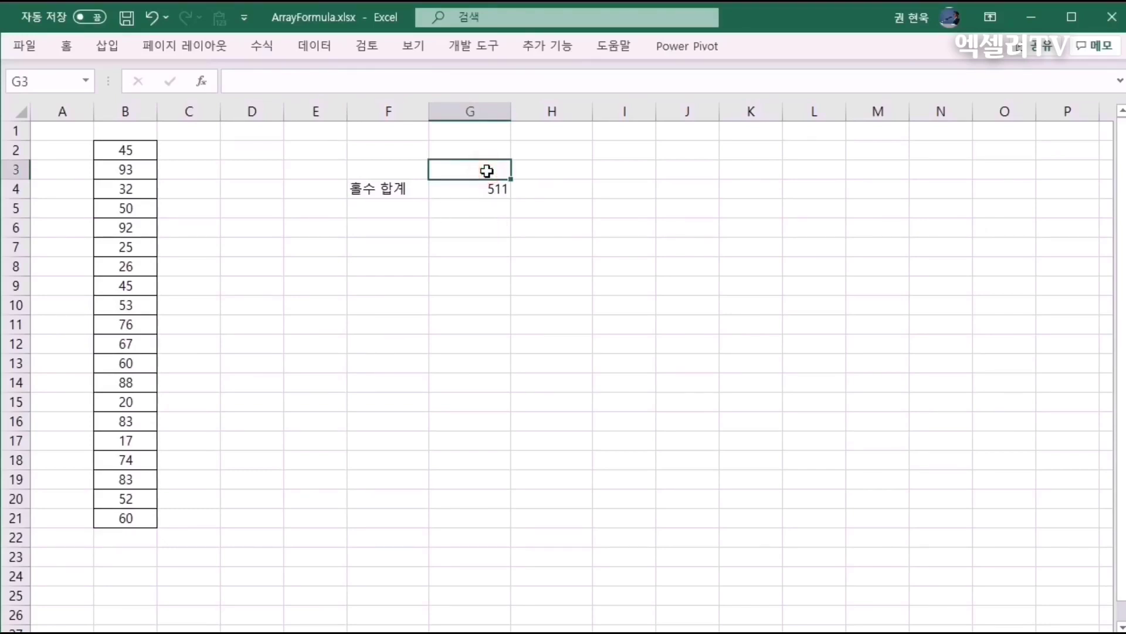
pyautogui.write('배열 수식')
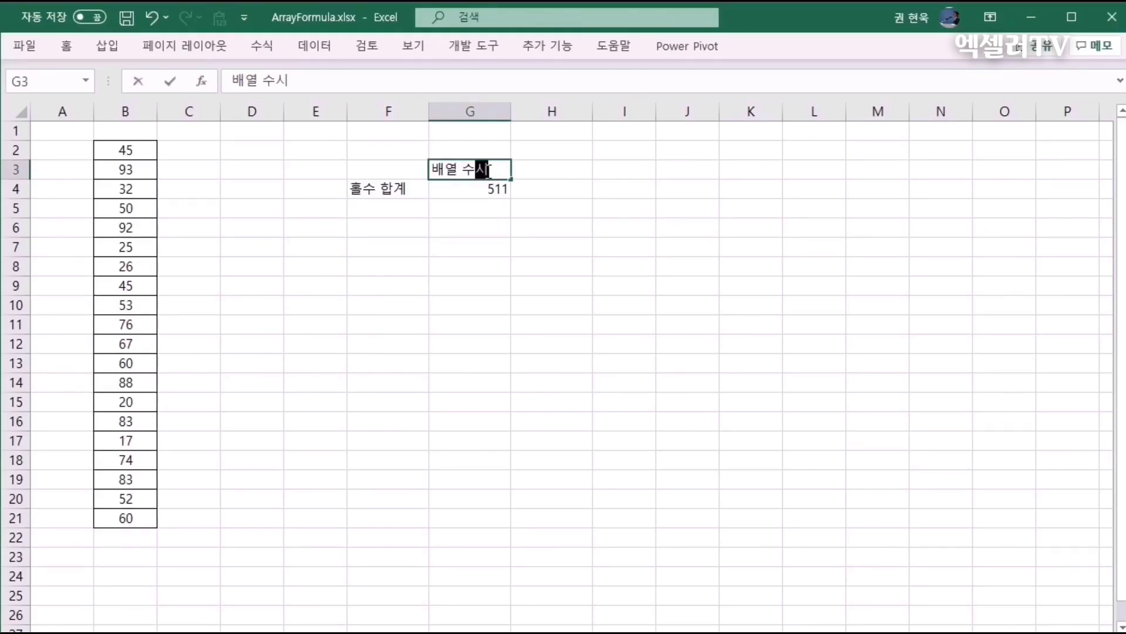
pyautogui.press('Return')
pyautogui.click(541, 167)
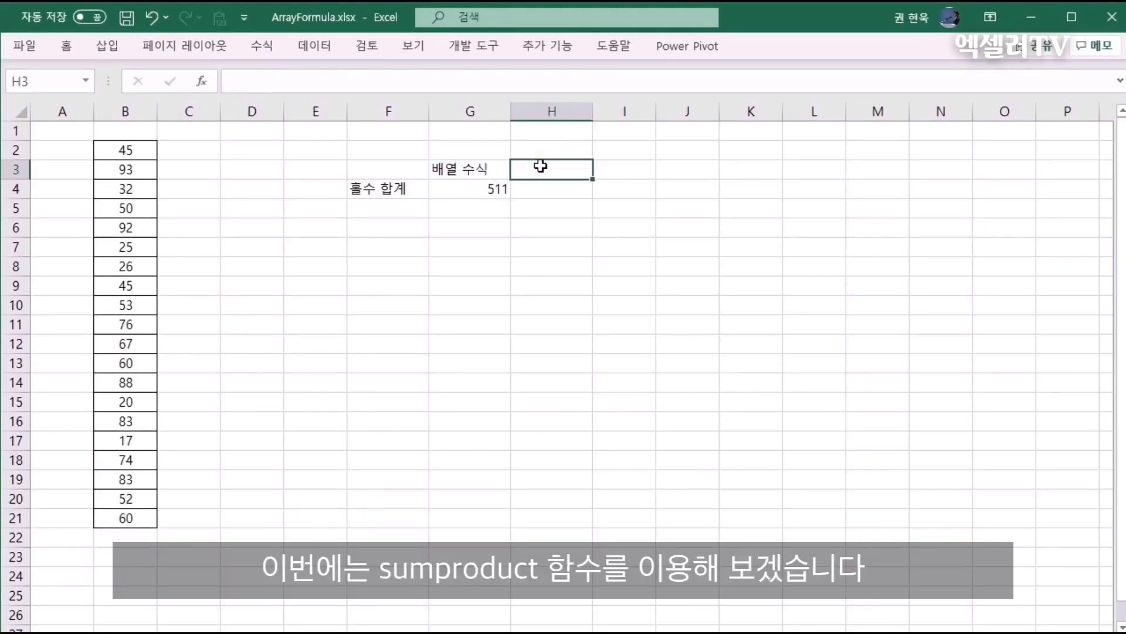
pyautogui.write('SUM')
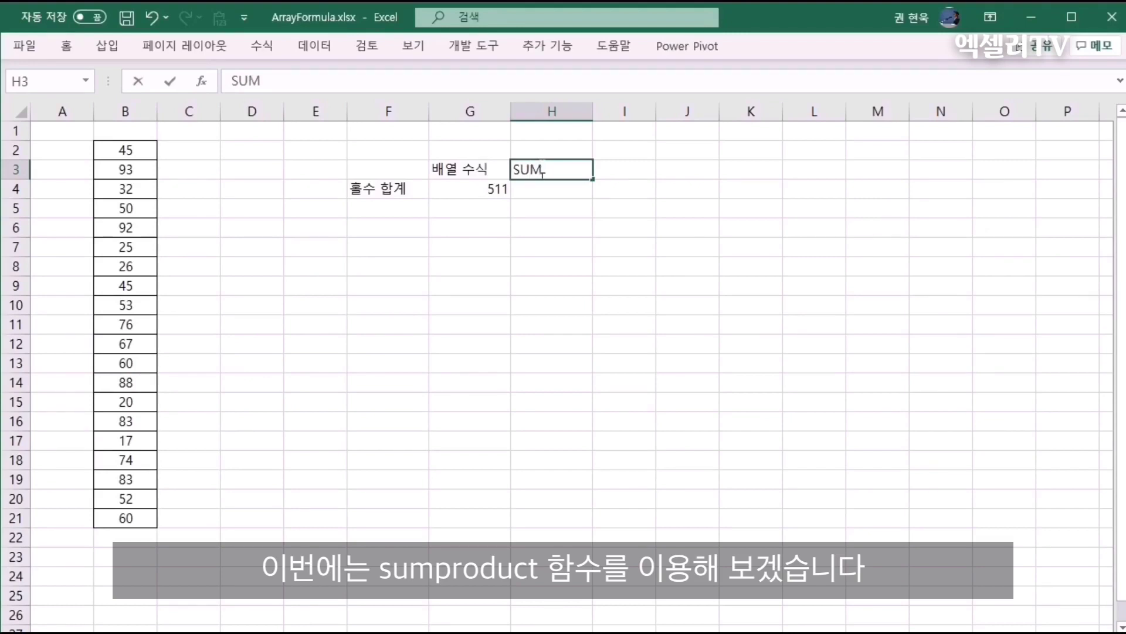
pyautogui.write('PRODUCT')
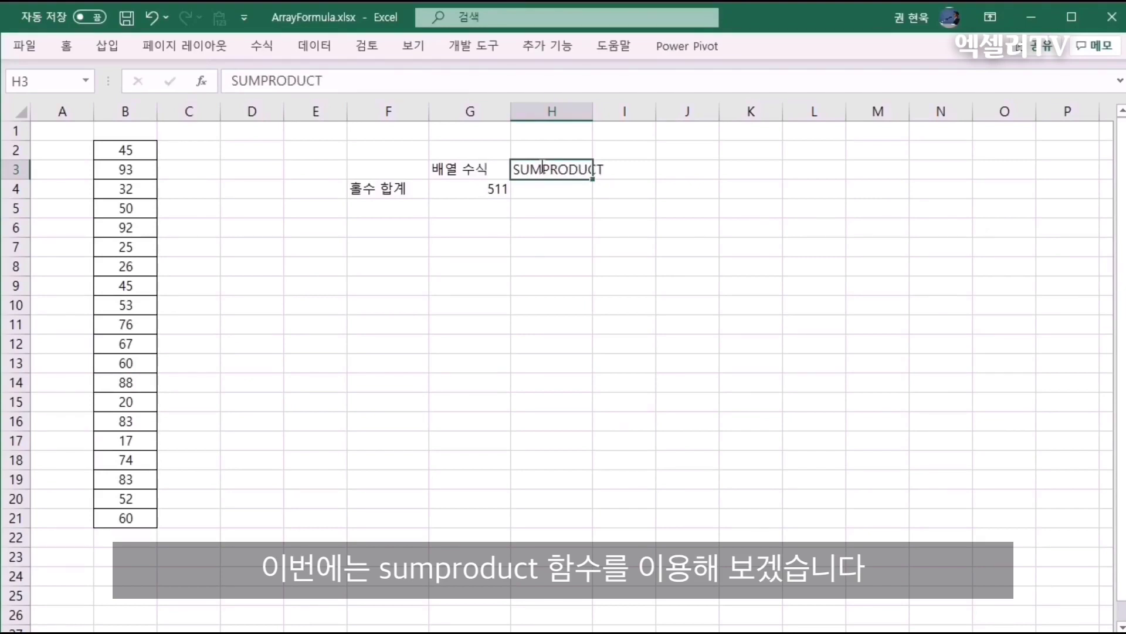
pyautogui.press('Return')
# Step: In H4, start a SUMPRODUCT formula with the odd-number test MOD(B2:B21,2)=1 inside an inner parenthesis
pyautogui.write('=sumpr')
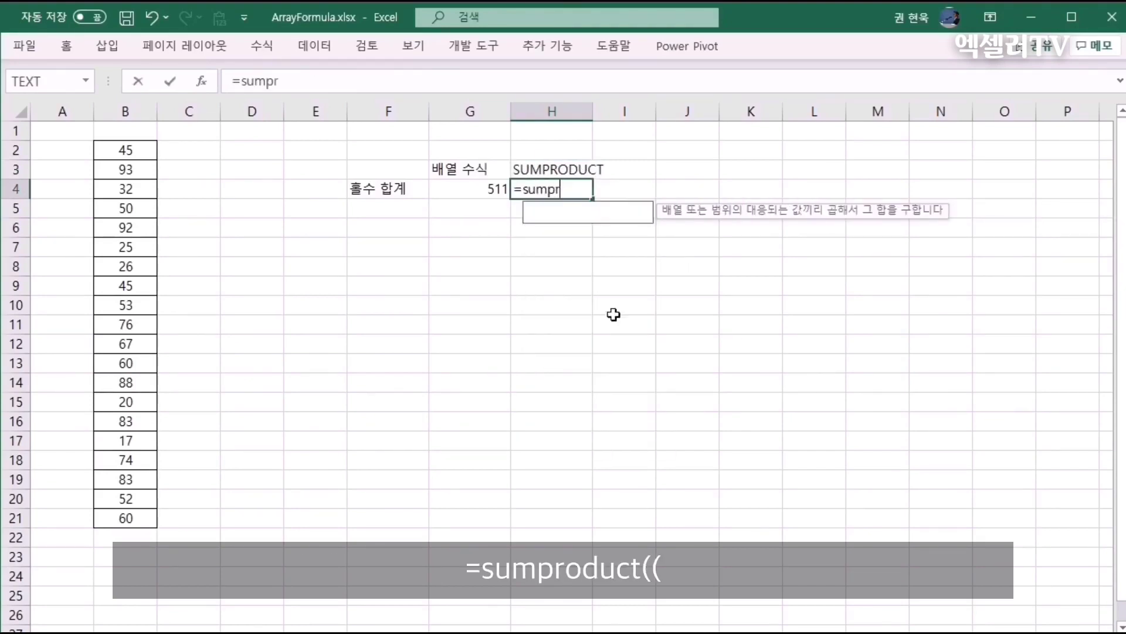
pyautogui.write('oduct')
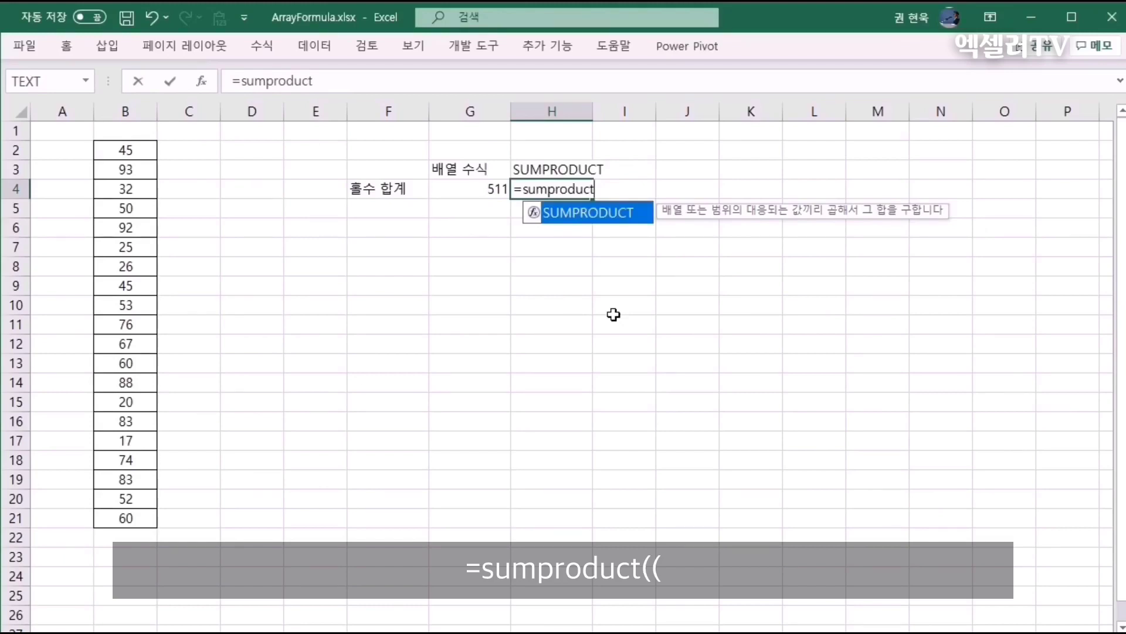
pyautogui.write('((m')
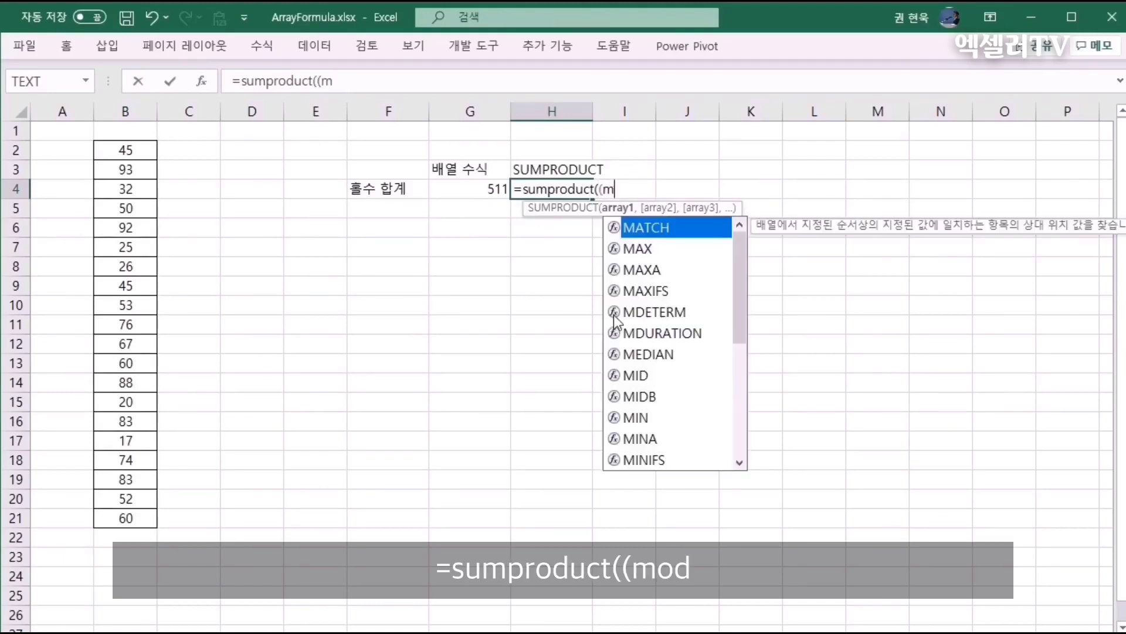
pyautogui.write('od')
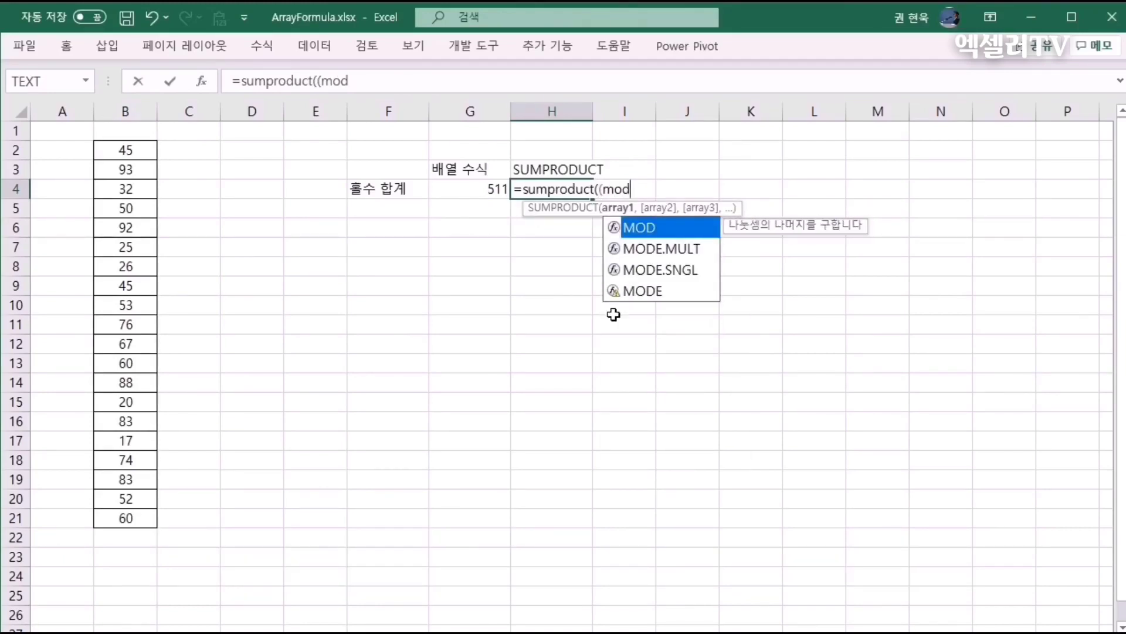
pyautogui.write('(')
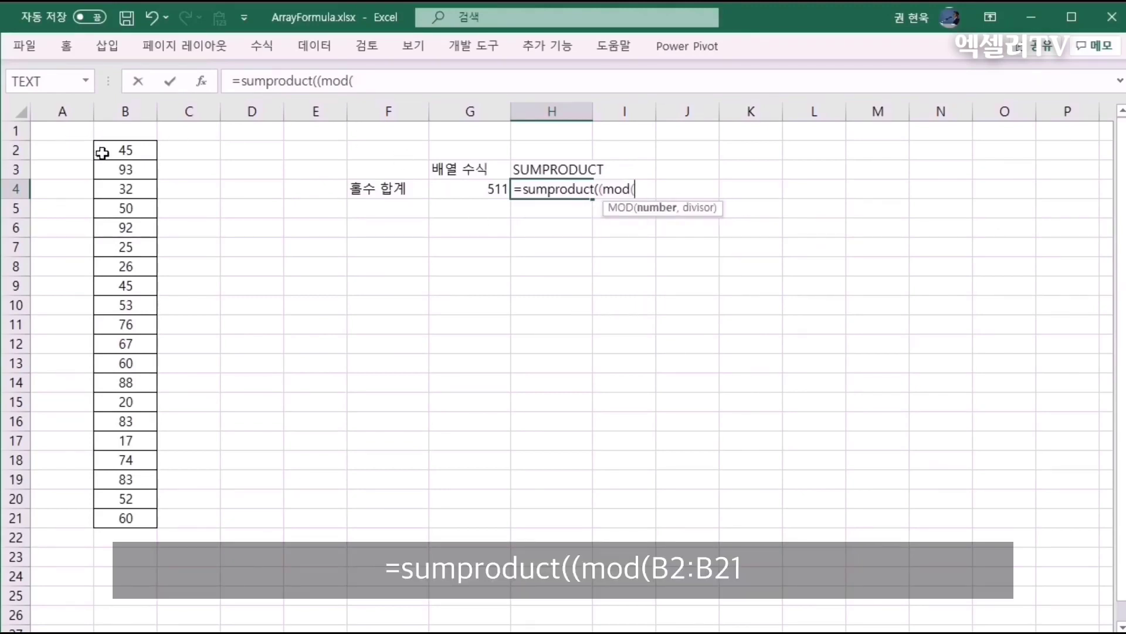
pyautogui.moveTo(103, 150); pyautogui.dragTo(129, 515)
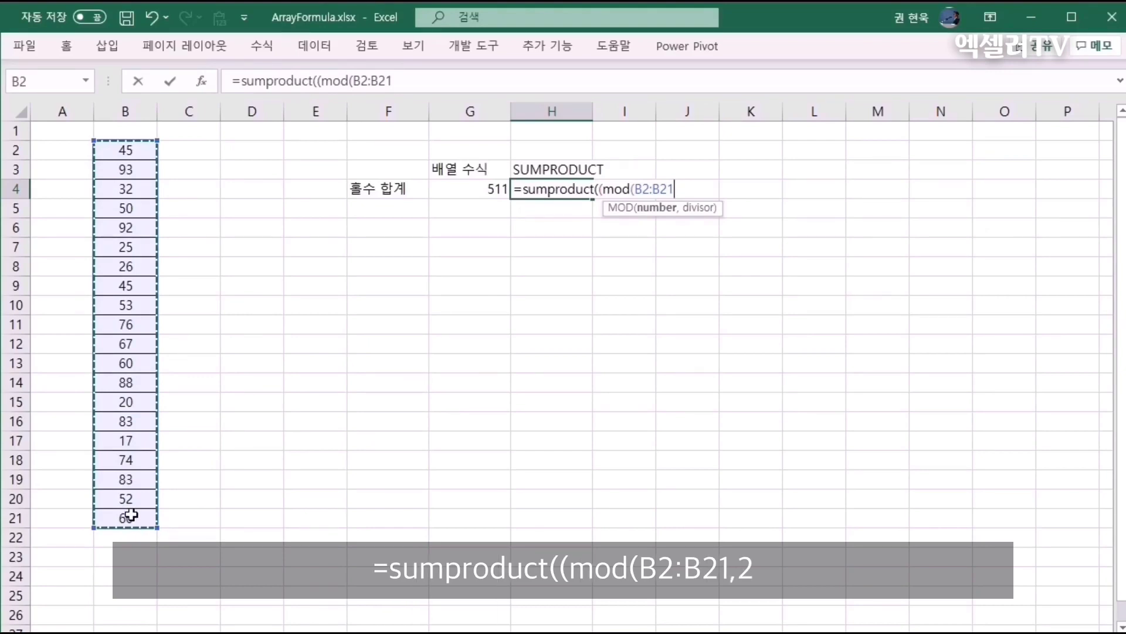
pyautogui.write(',2')
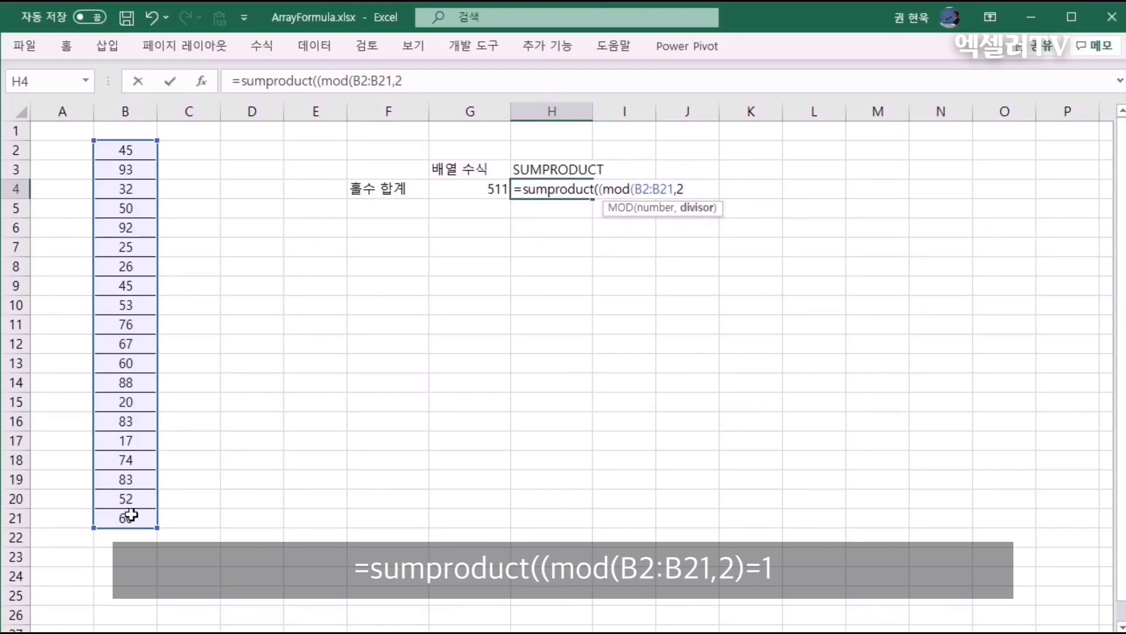
pyautogui.write(')')
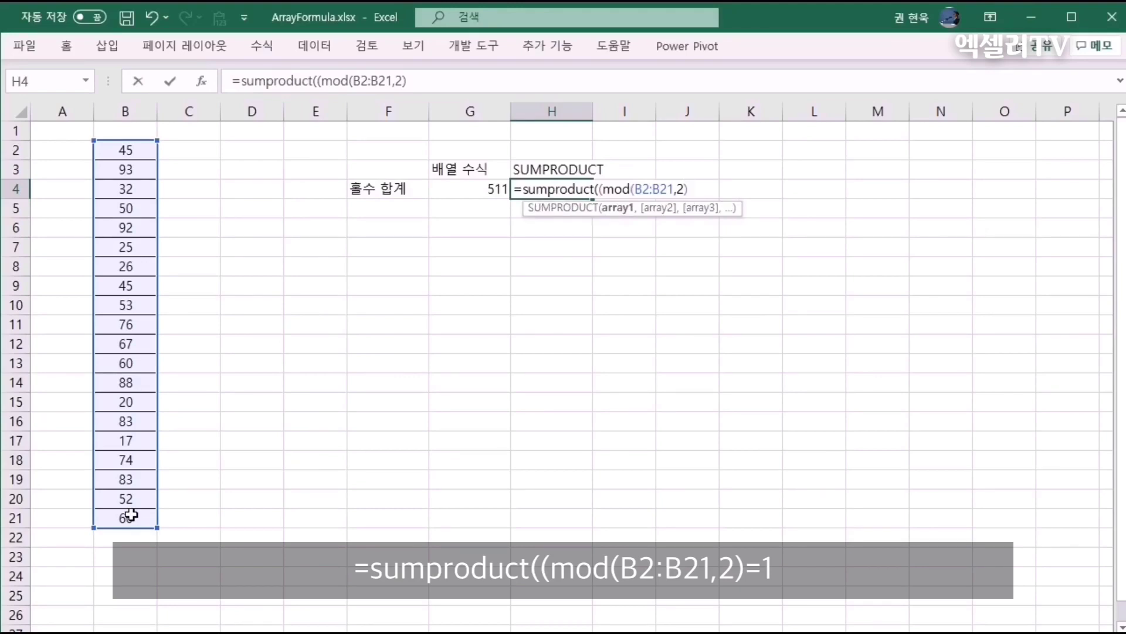
pyautogui.write('=1')
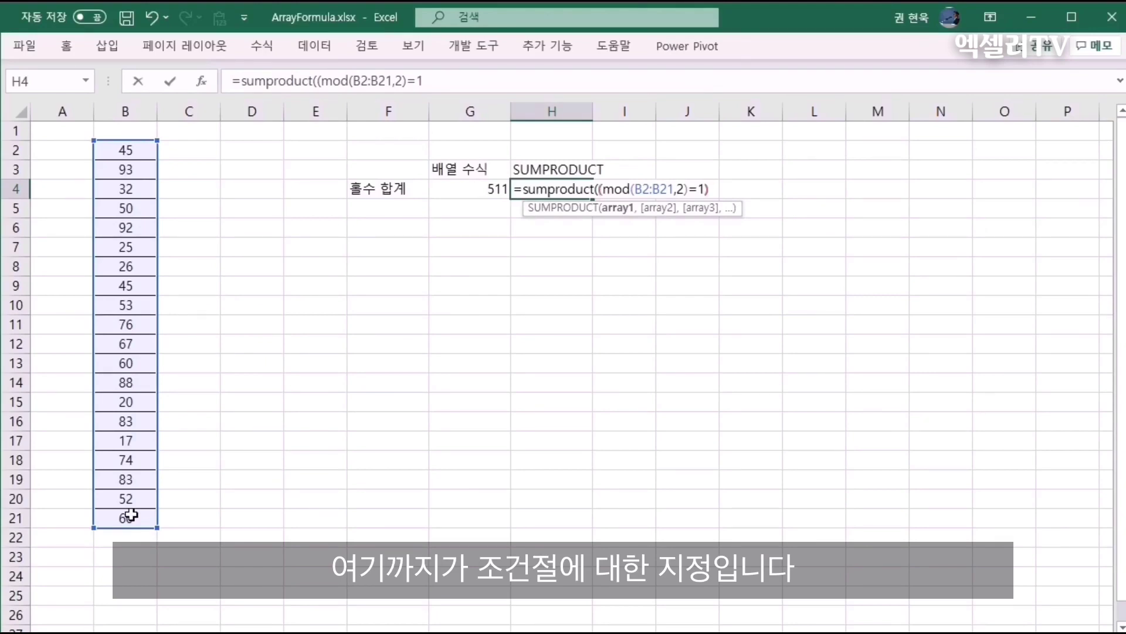
# Step: Close the condition in H4's SUMPRODUCT, multiply it by (B2:B21) and enter it as a normal formula
pyautogui.write(')*(')
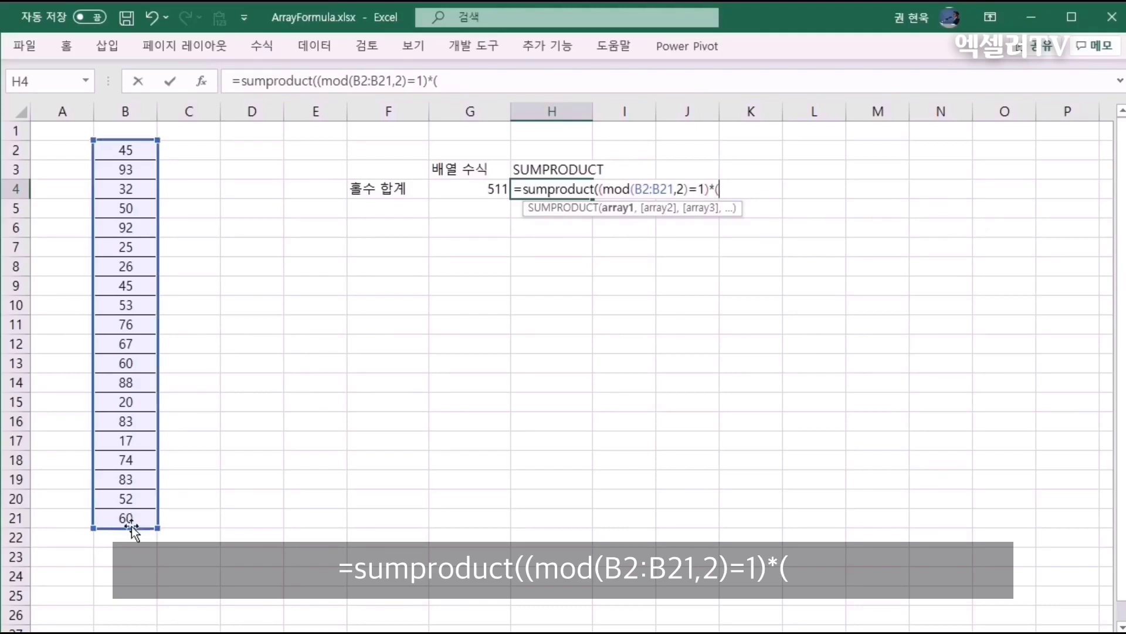
pyautogui.moveTo(104, 155); pyautogui.dragTo(111, 515)
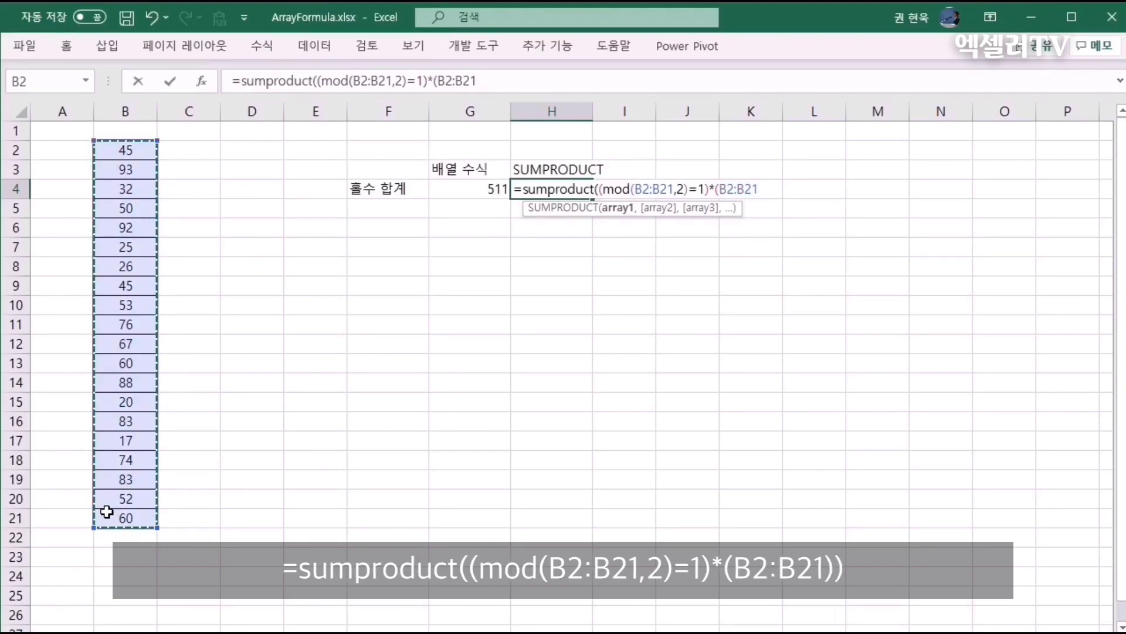
pyautogui.write('))')
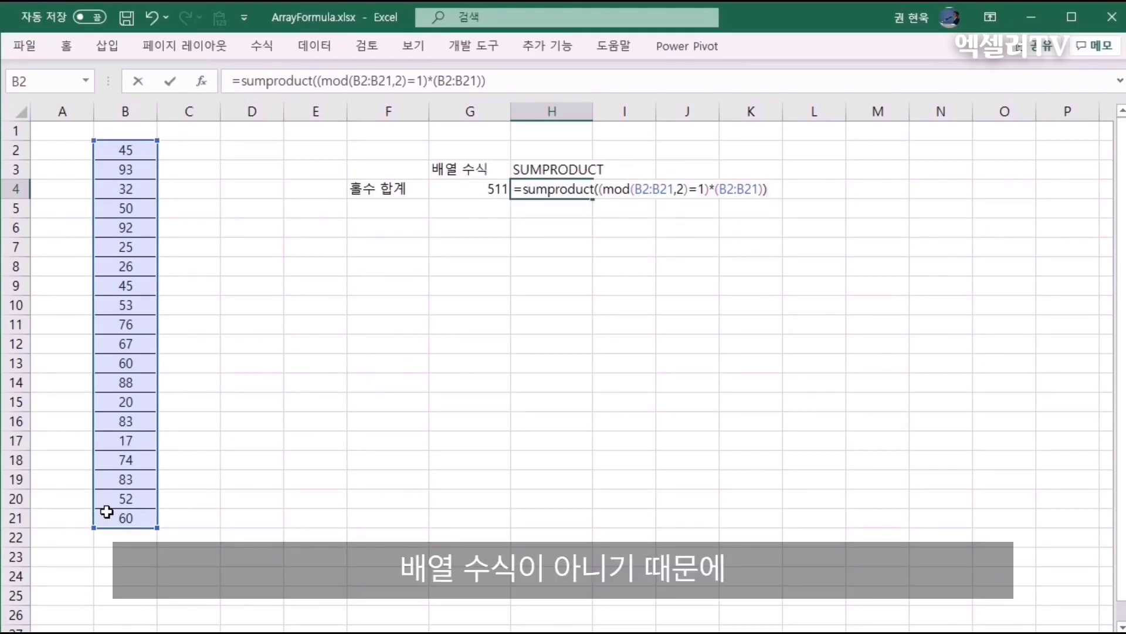
pyautogui.press('Return')
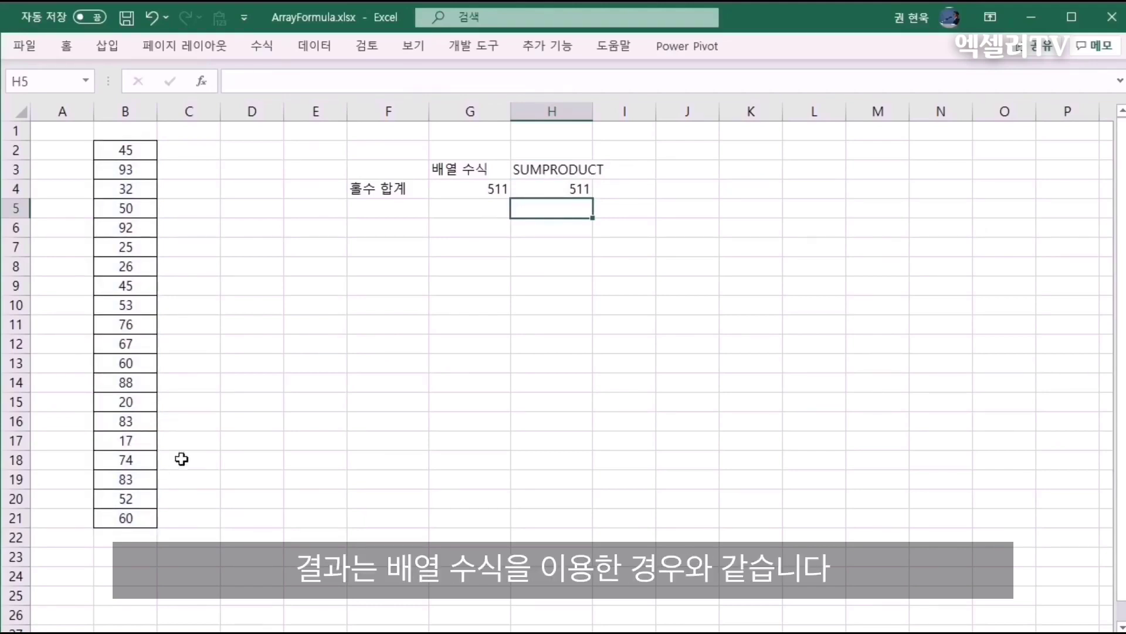
# Step: Add the row label "짝수 합계" in F5 below the odd-number total label
pyautogui.click(456, 190)
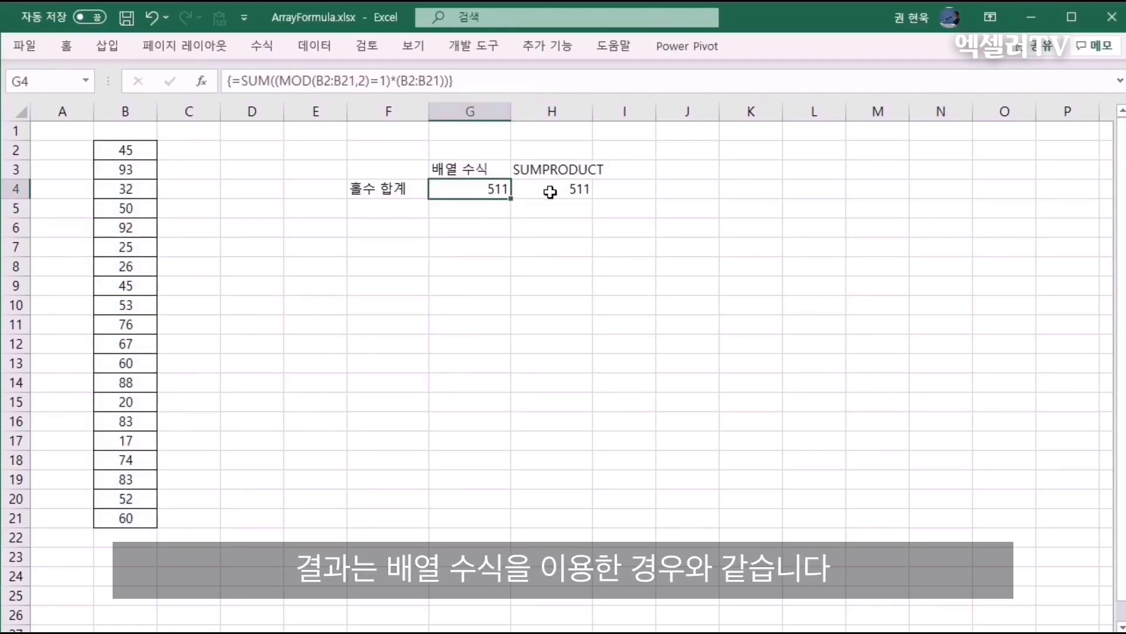
pyautogui.click(401, 210)
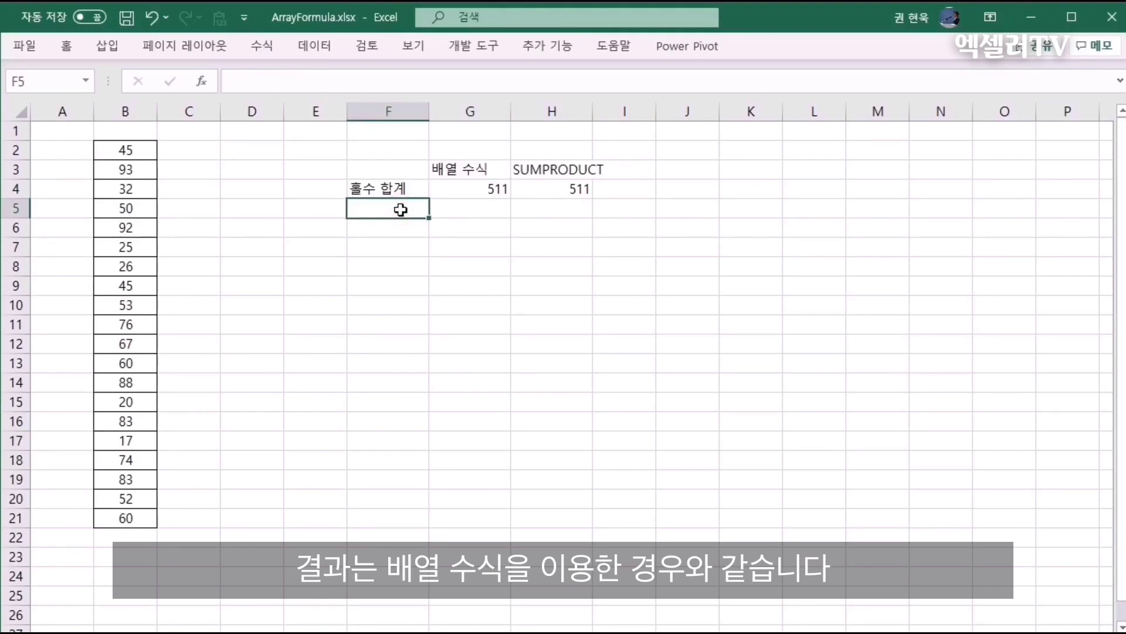
pyautogui.write('짝수 합ㄱ')
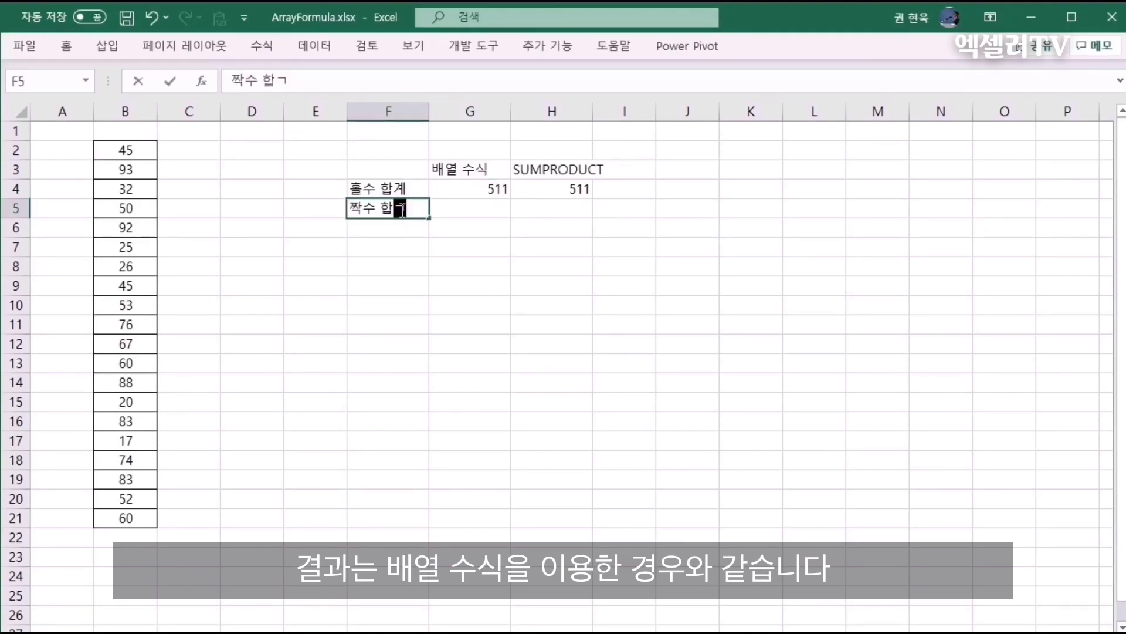
pyautogui.write('ㅖ')
pyautogui.press('Return')
# Step: In G5, start a SUM formula with the even-number test MOD(B2:B21,2)=0 inside an inner parenthesis
pyautogui.press('Up')
pyautogui.press('Right')
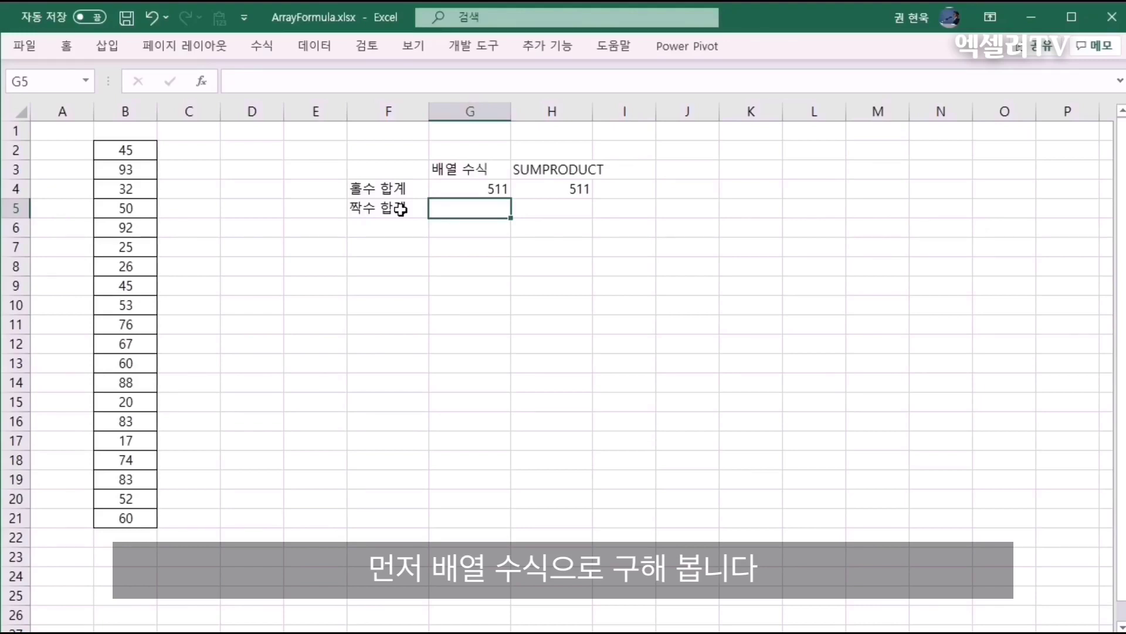
pyautogui.write('=sum')
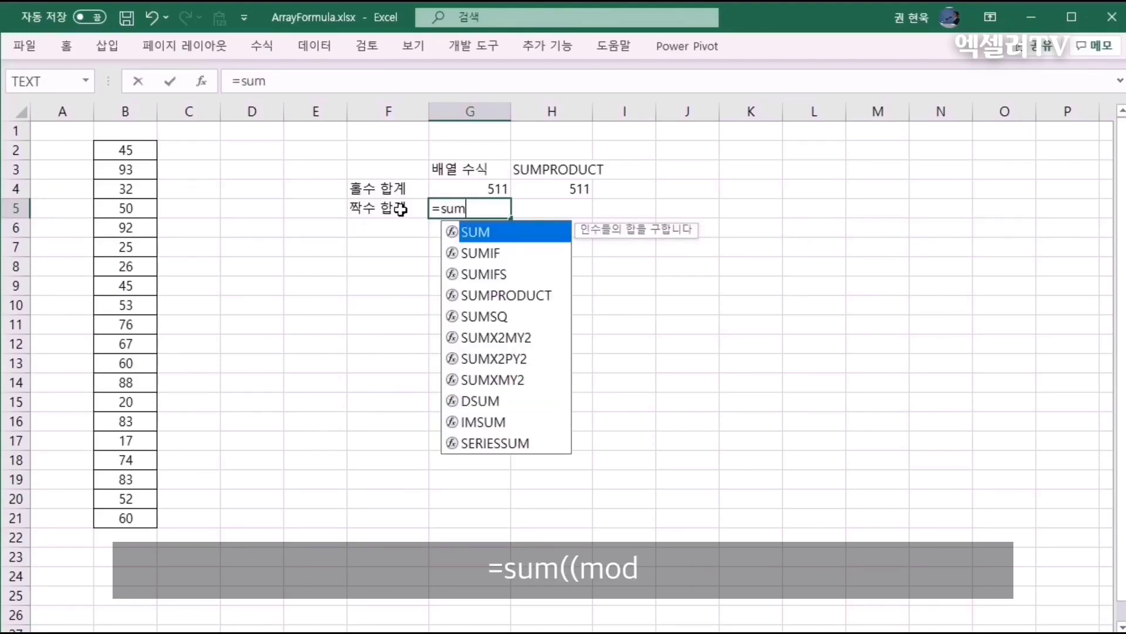
pyautogui.write('((')
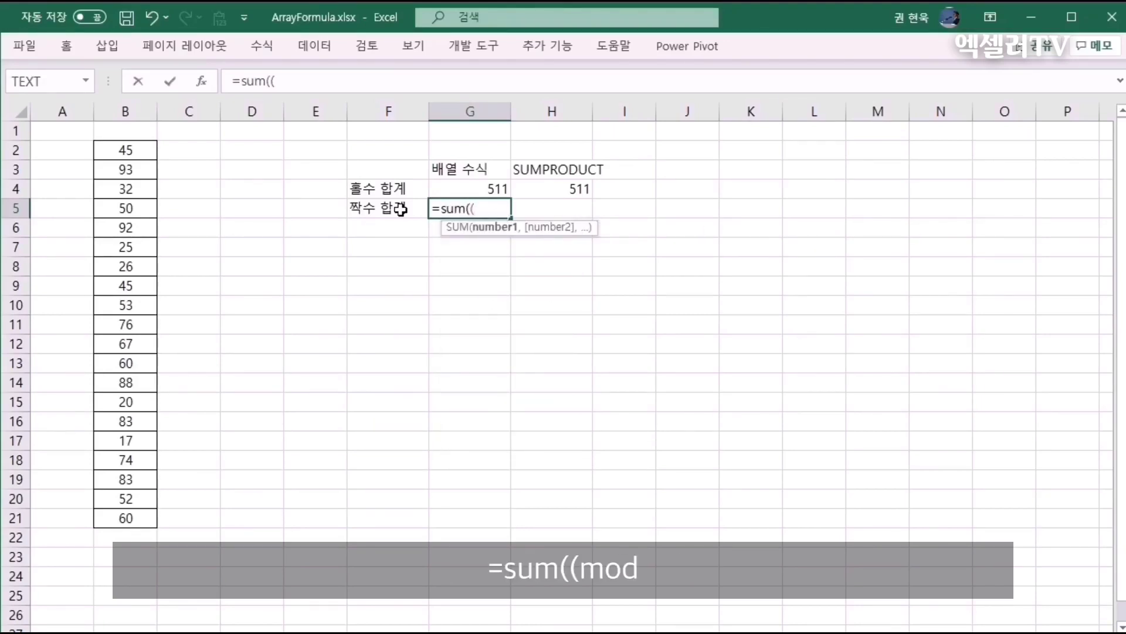
pyautogui.write('mod')
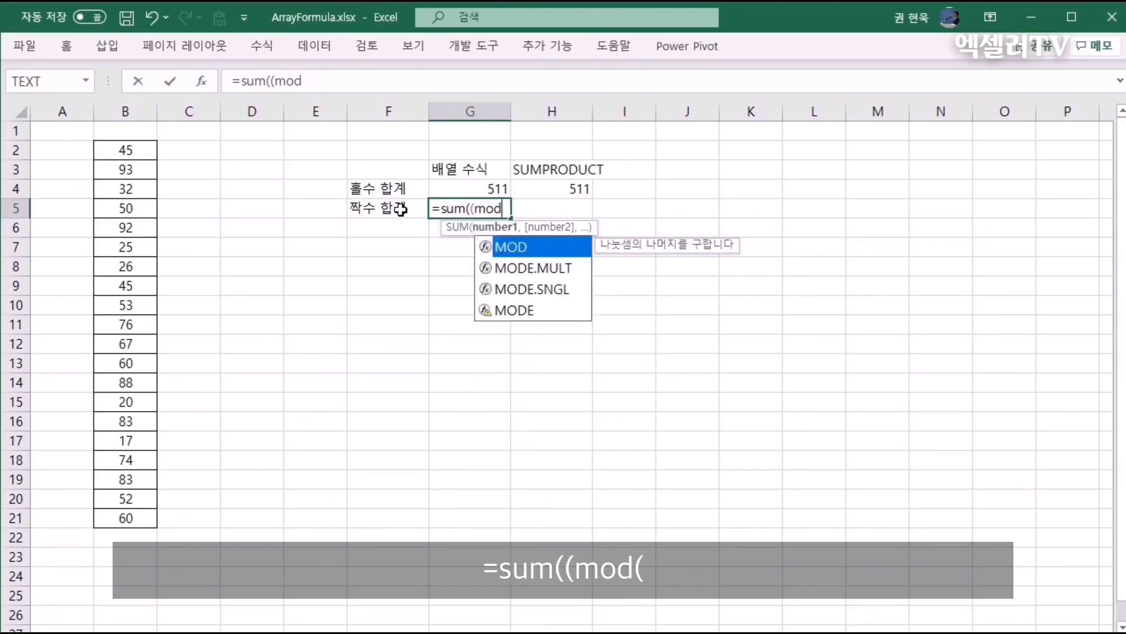
pyautogui.write('(')
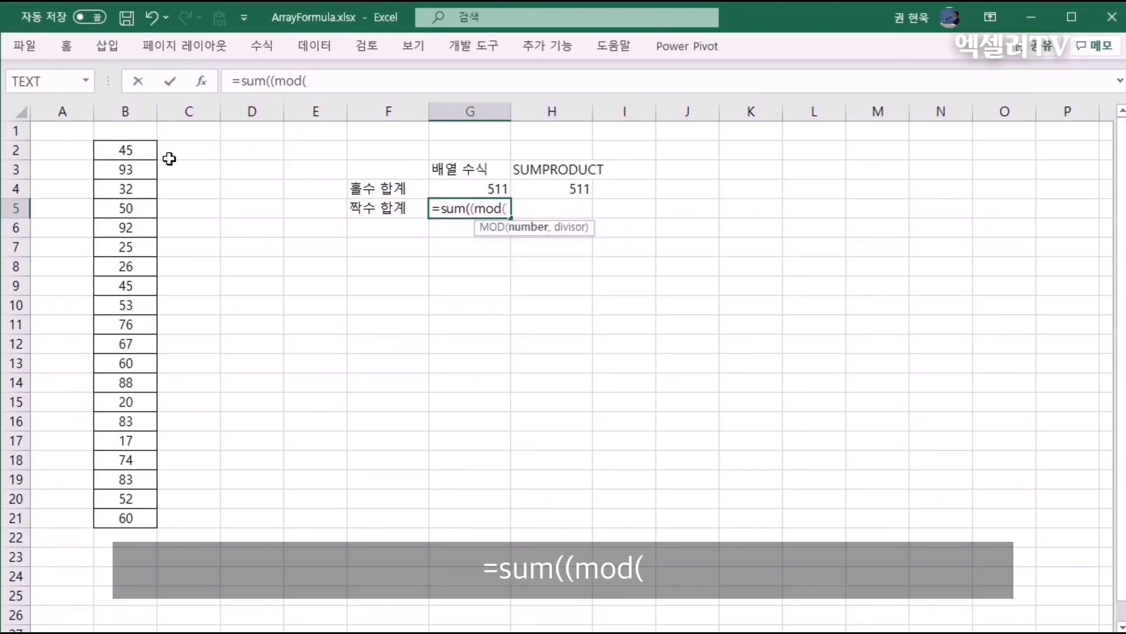
pyautogui.moveTo(130, 150); pyautogui.dragTo(121, 515)
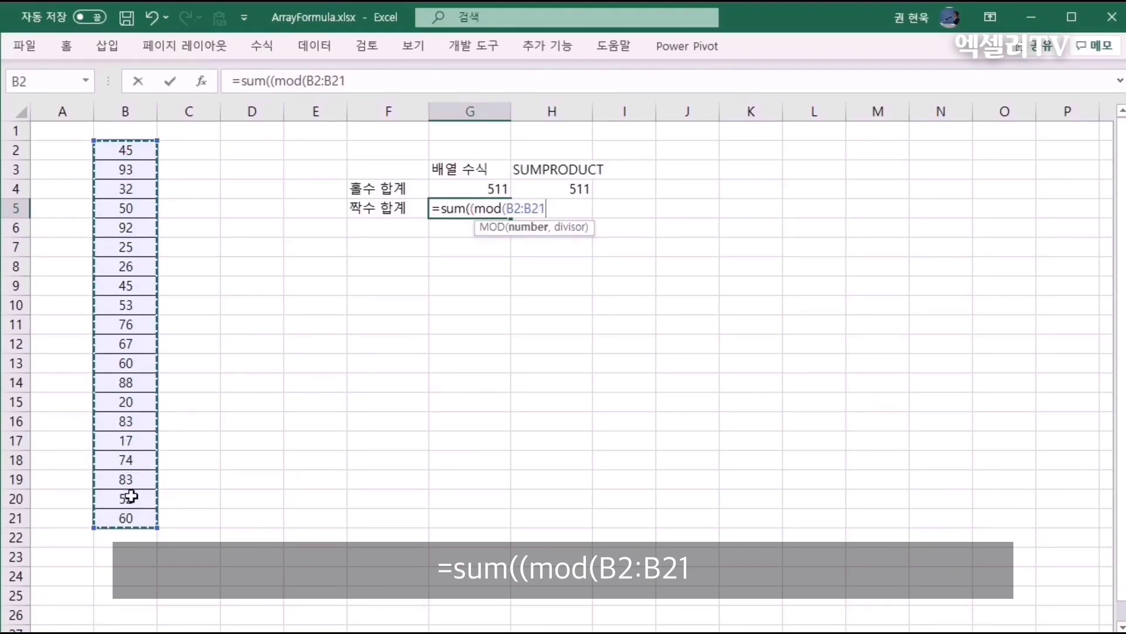
pyautogui.write(',2')
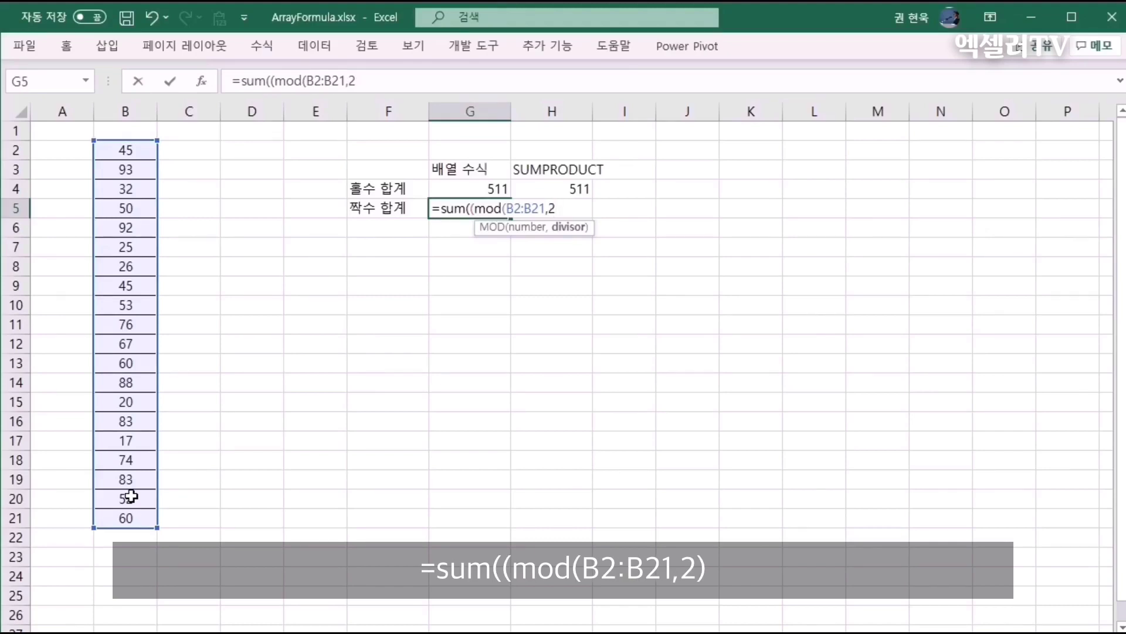
pyautogui.write(')')
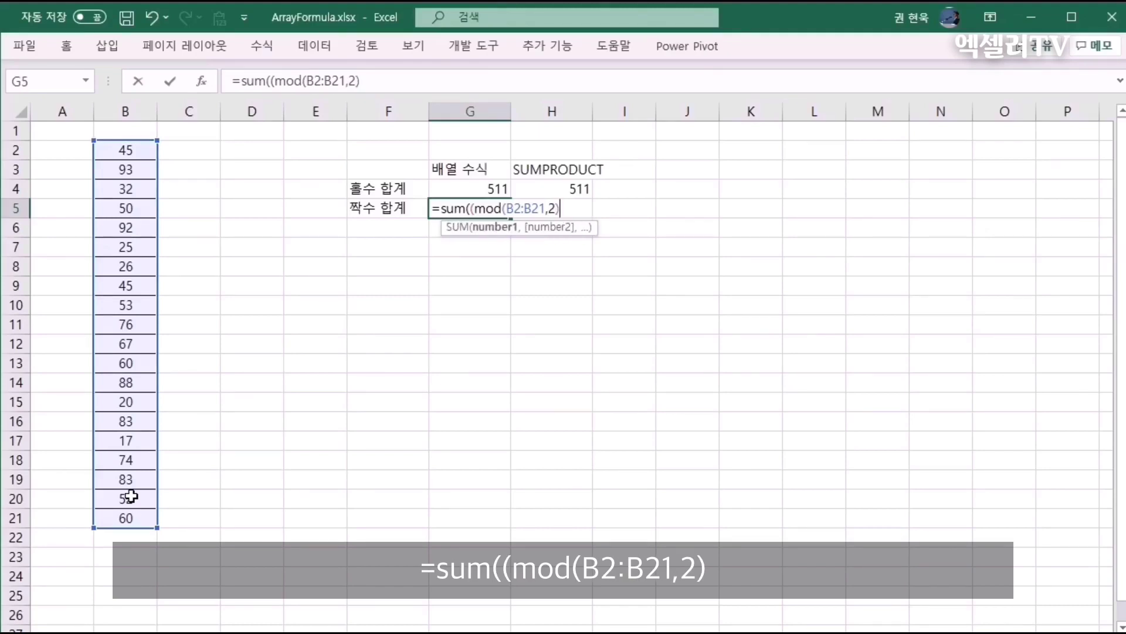
pyautogui.write('=0')
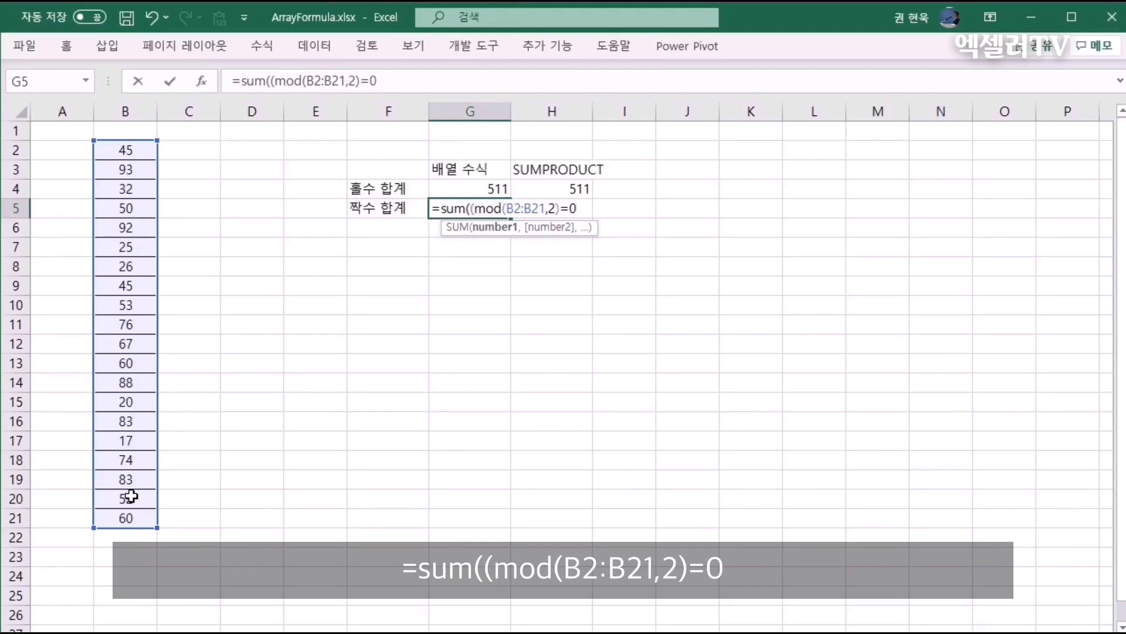
# Step: Close the condition in G5's SUM, multiply it by (B2:B21) and enter it as an array formula
pyautogui.write(')')
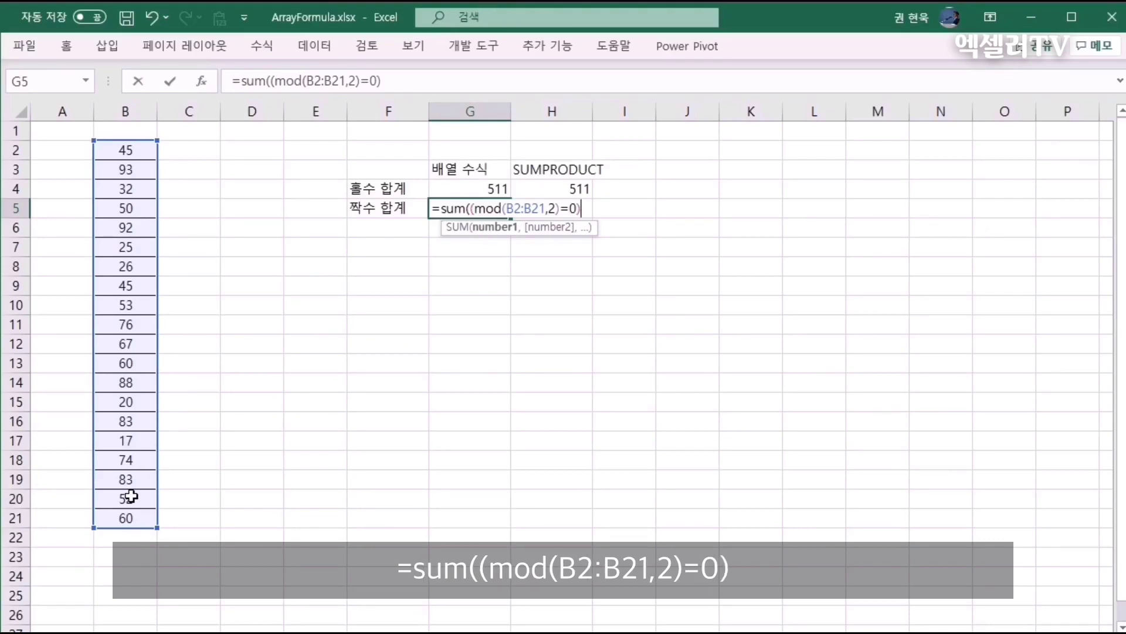
pyautogui.write('*(')
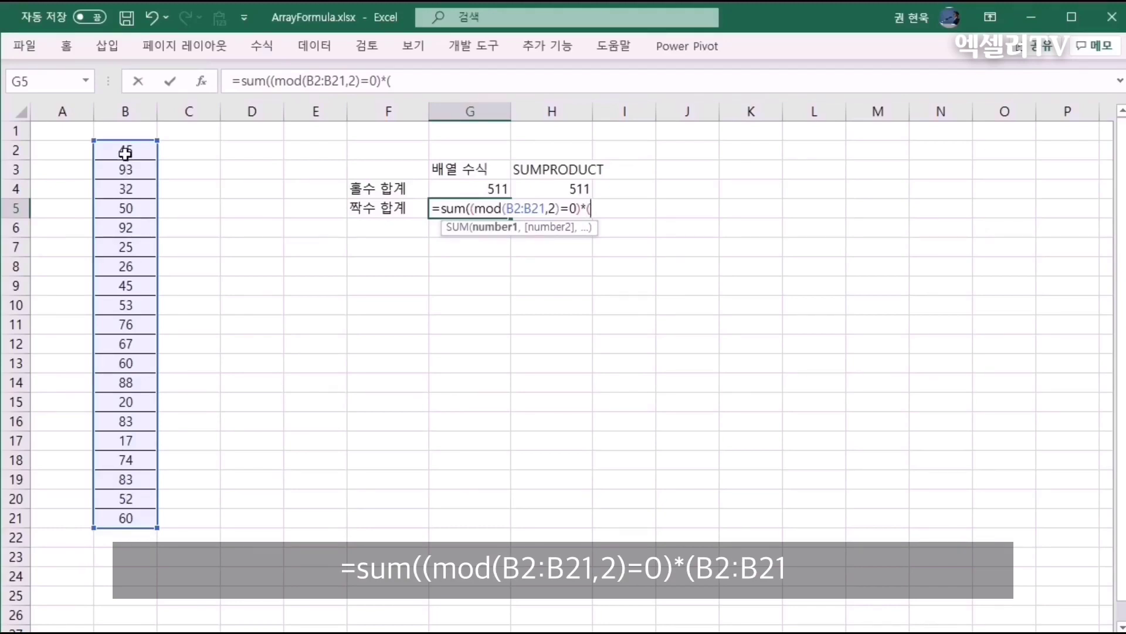
pyautogui.moveTo(124, 150); pyautogui.dragTo(139, 518)
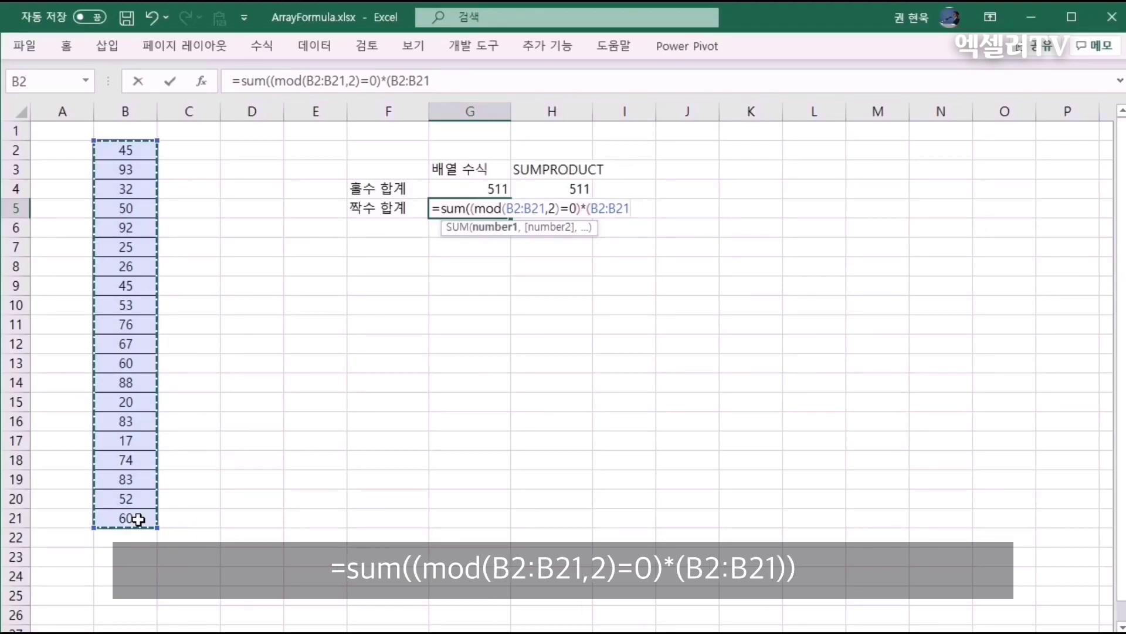
pyautogui.write('))')
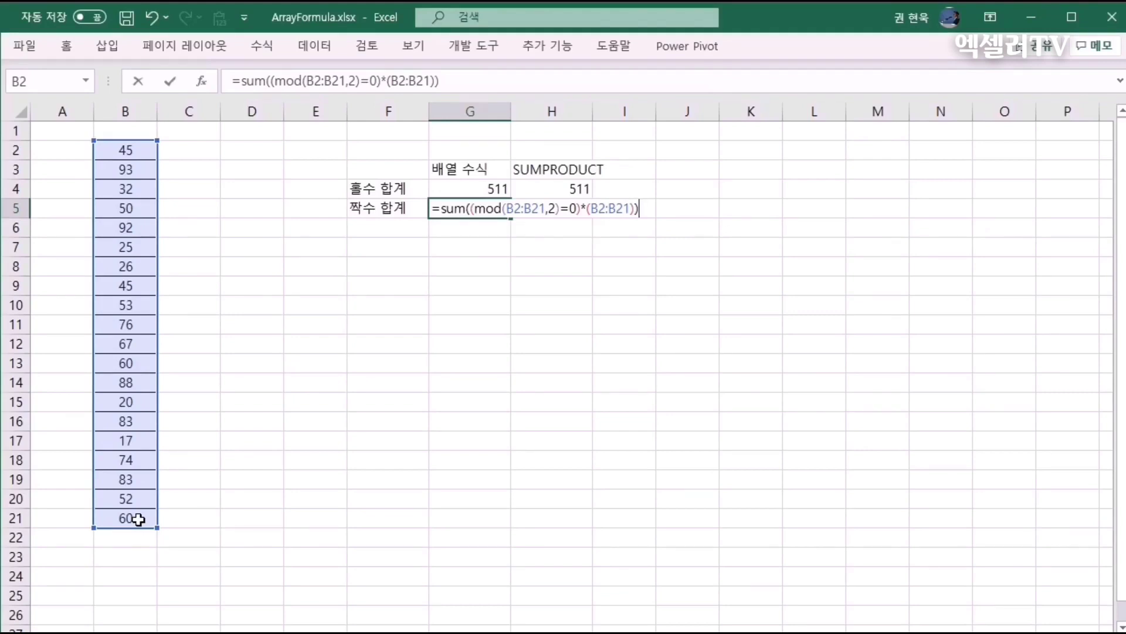
pyautogui.press('BackSpace')
pyautogui.press('BackSpace')
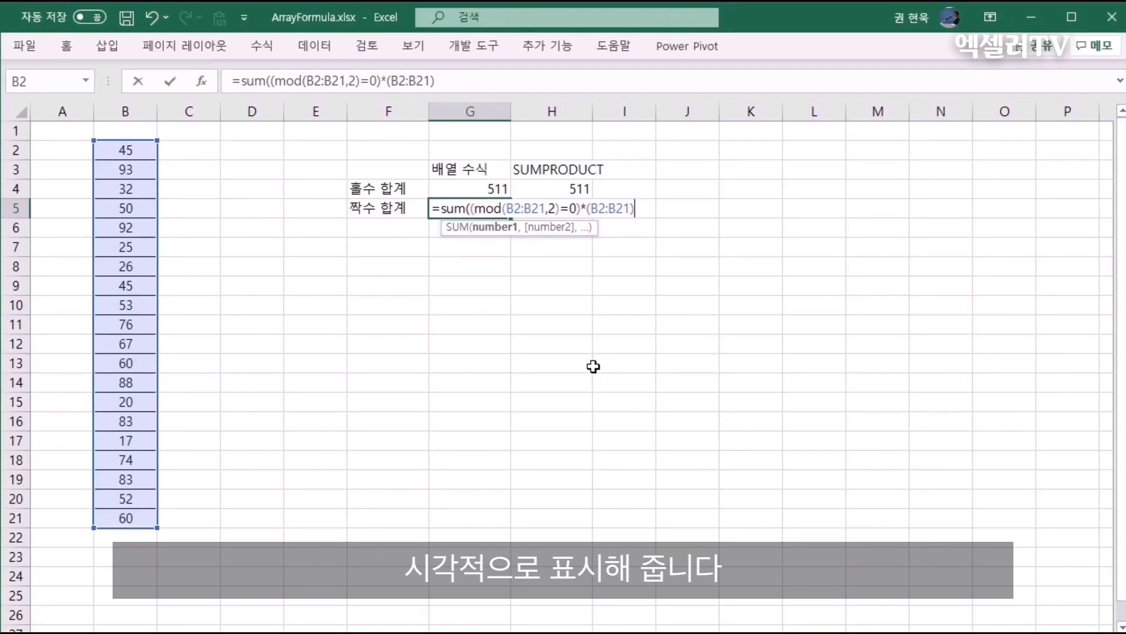
pyautogui.write(')')
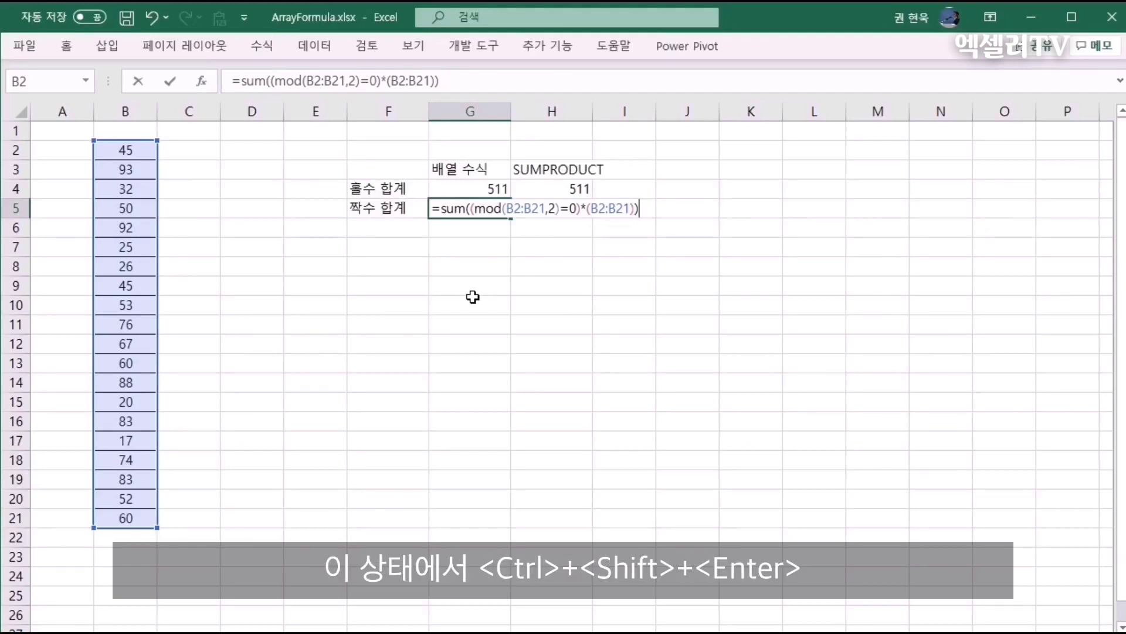
pyautogui.hotkey('ctrl', 'shift', 'Return')
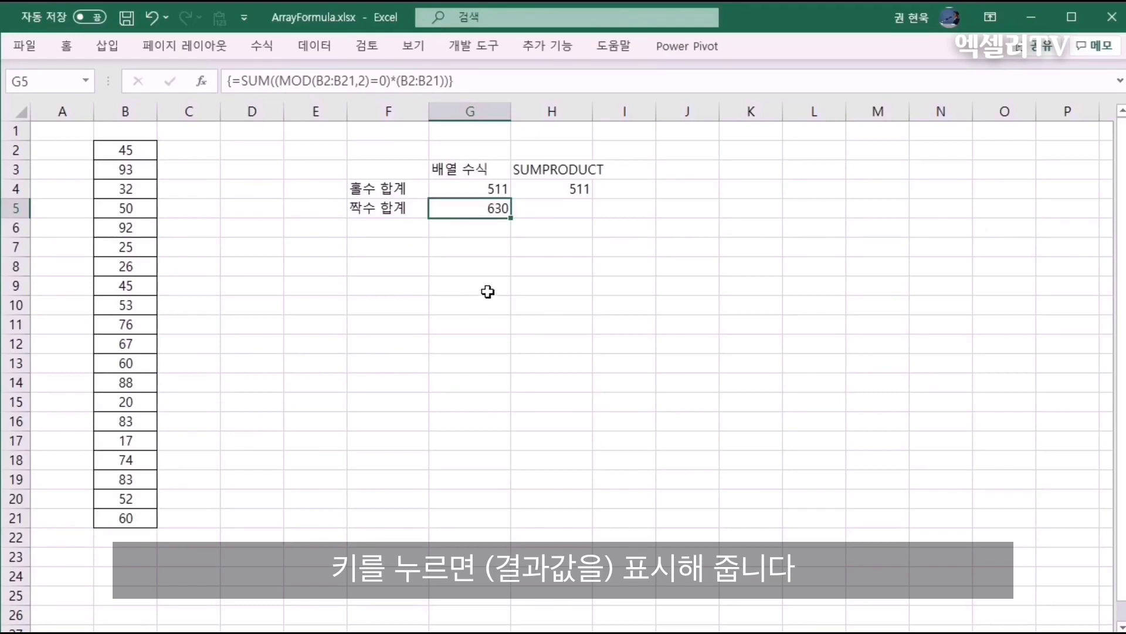
# Step: In H5, start a SUMPRODUCT formula with the even-number test MOD(B2:B21,2)=0 inside an inner parenthesis
pyautogui.click(564, 214)
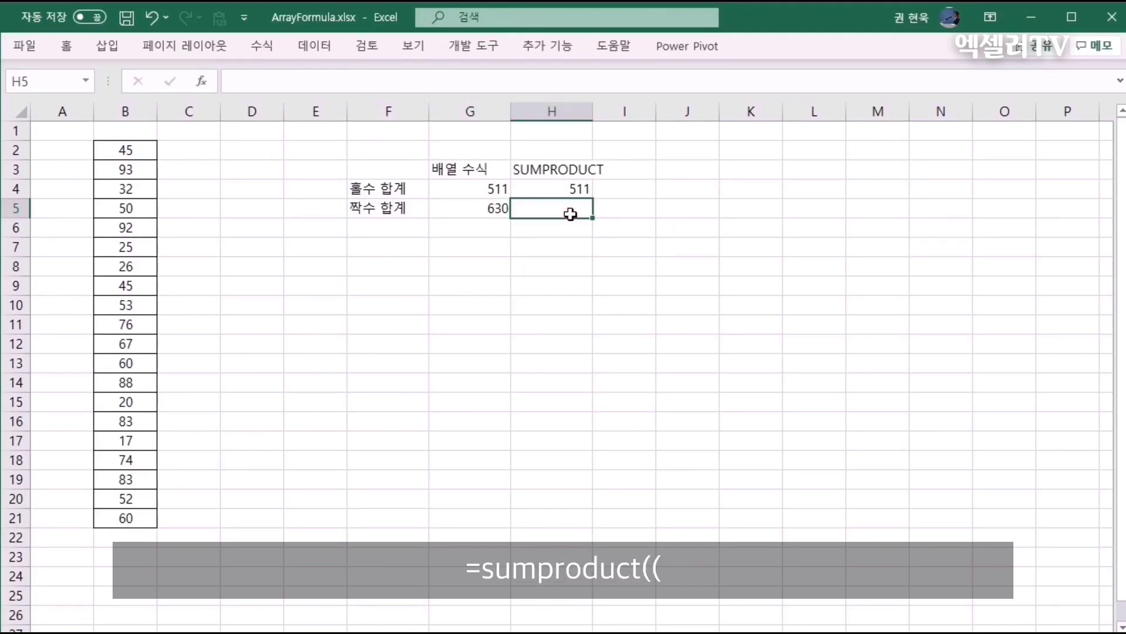
pyautogui.write('=sum')
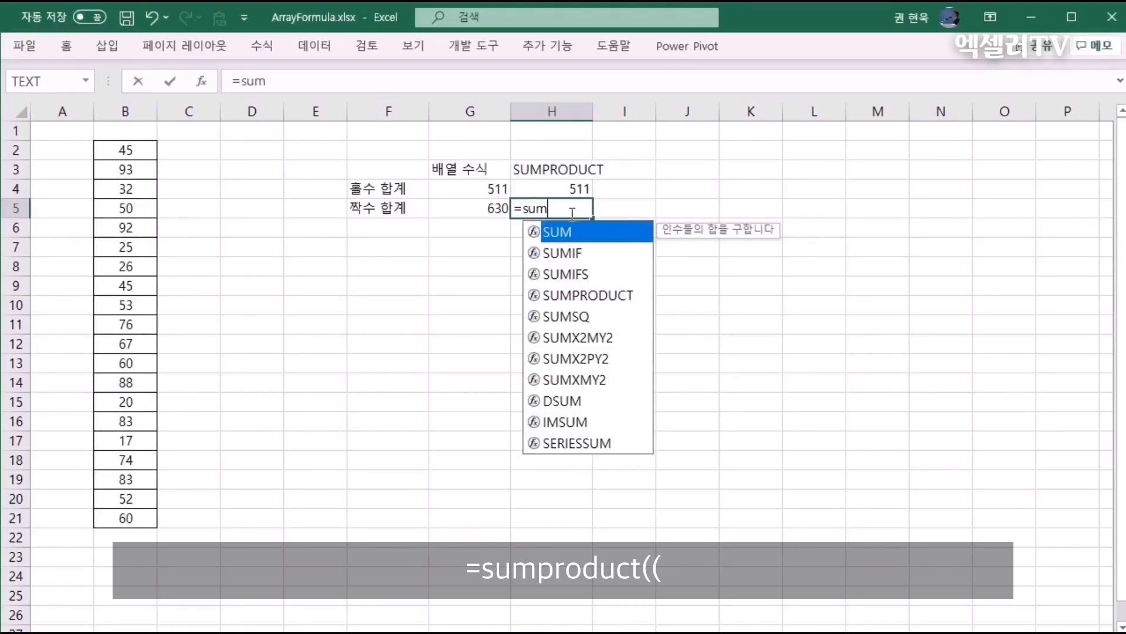
pyautogui.write('product(')
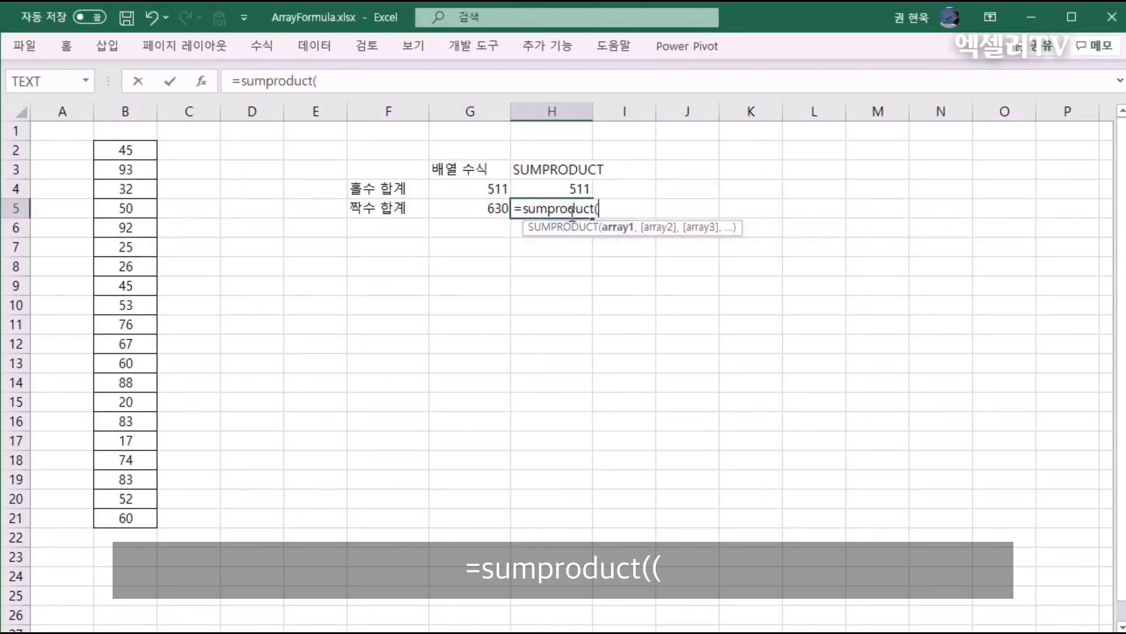
pyautogui.write('(m')
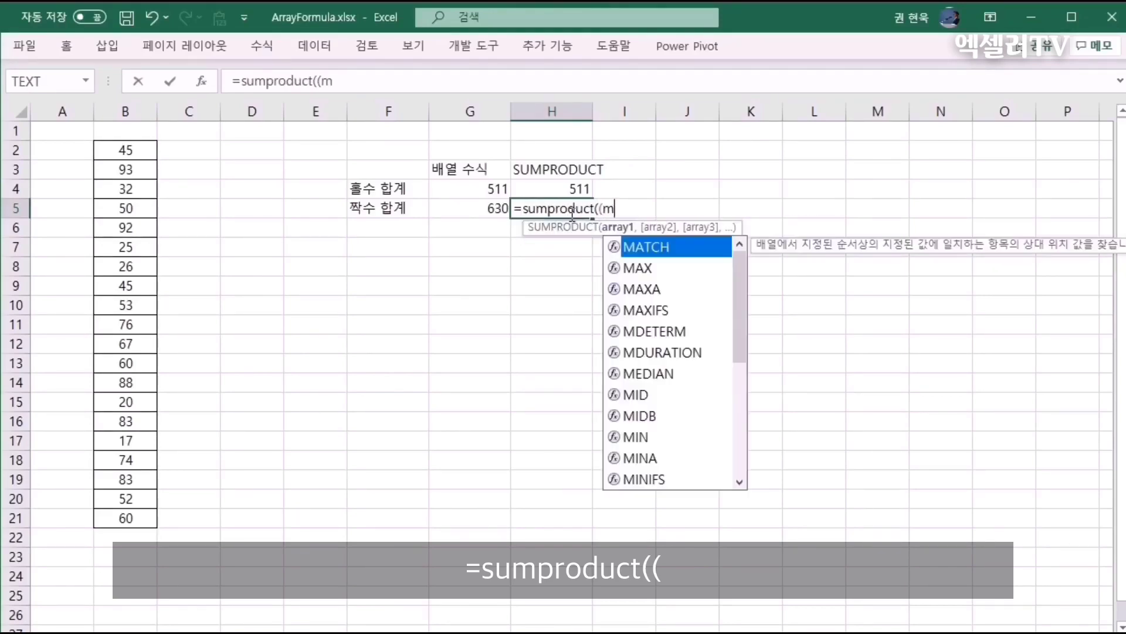
pyautogui.write('od(')
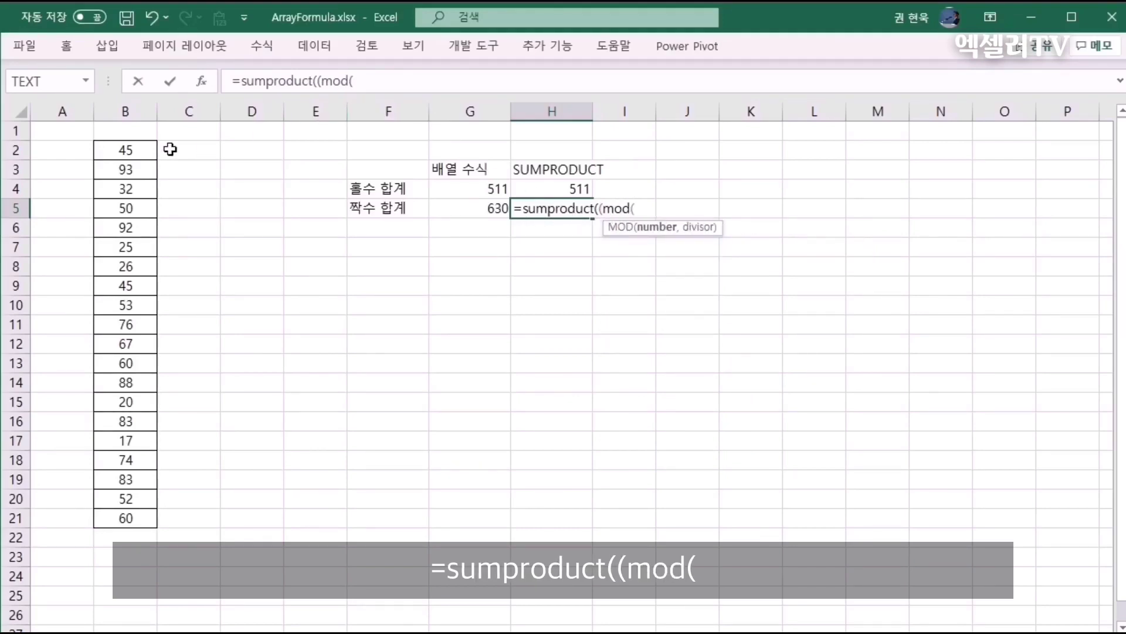
pyautogui.moveTo(136, 150); pyautogui.dragTo(139, 509)
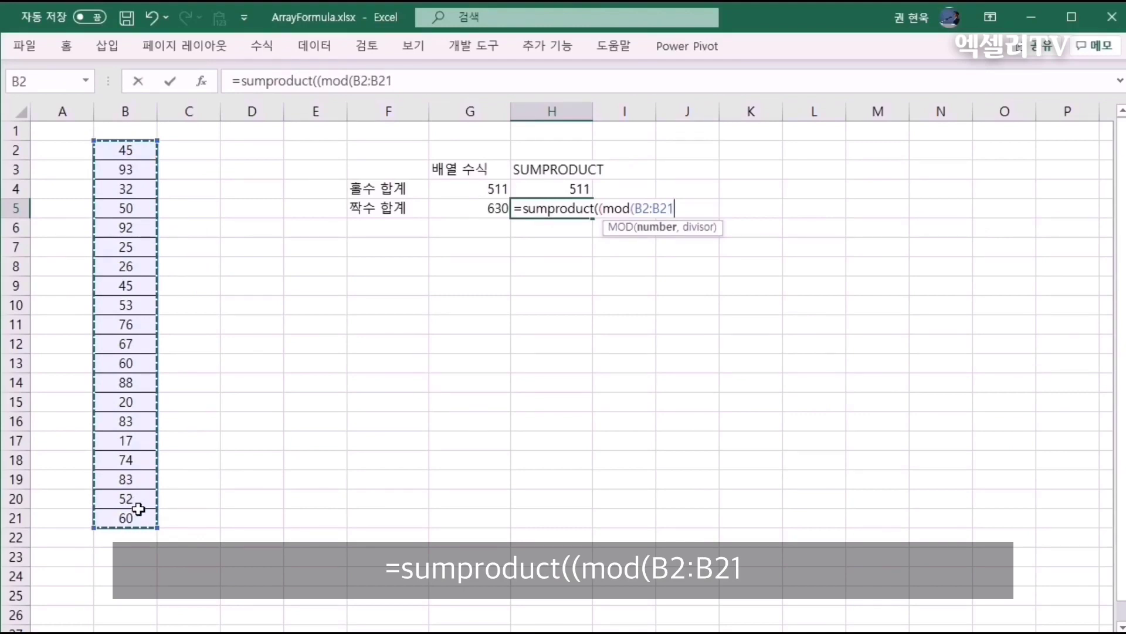
pyautogui.write(',2')
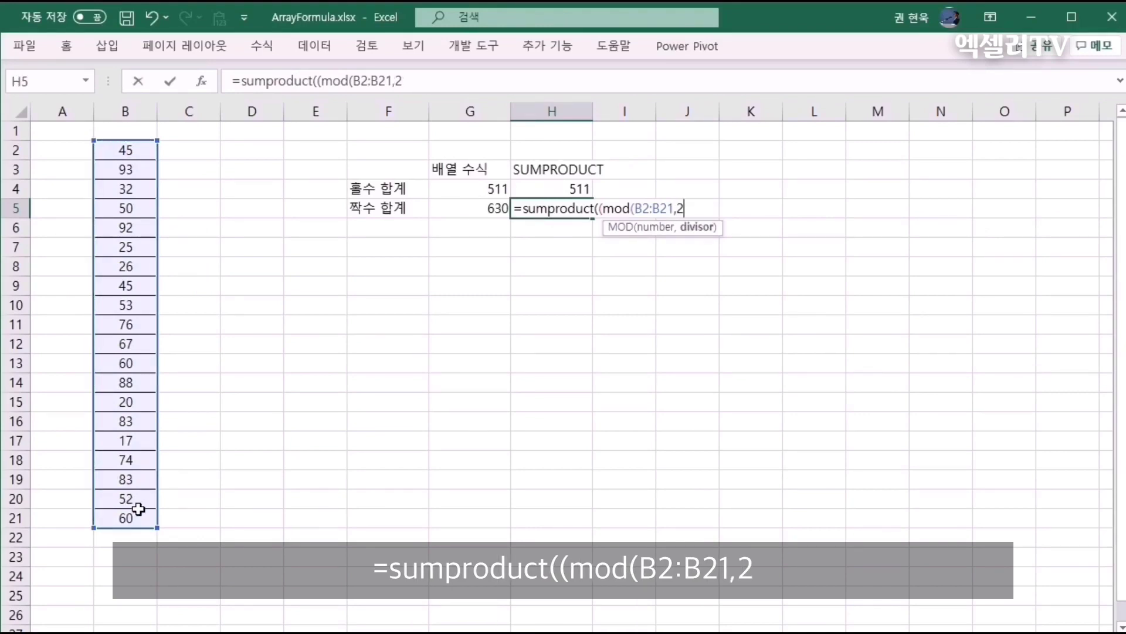
pyautogui.write(')')
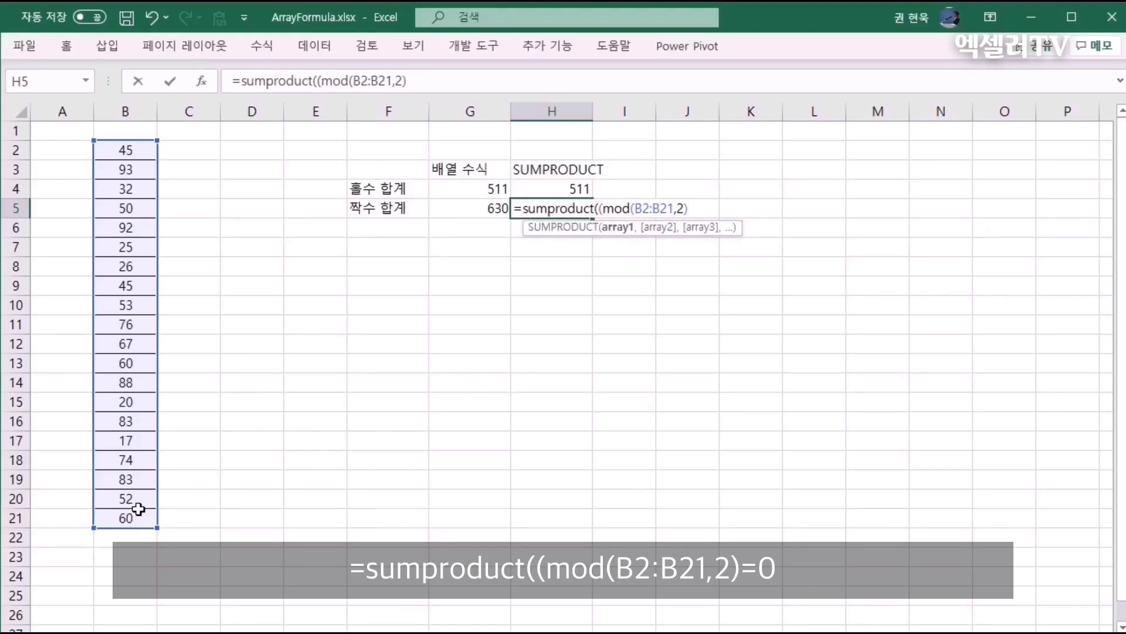
pyautogui.write('=0')
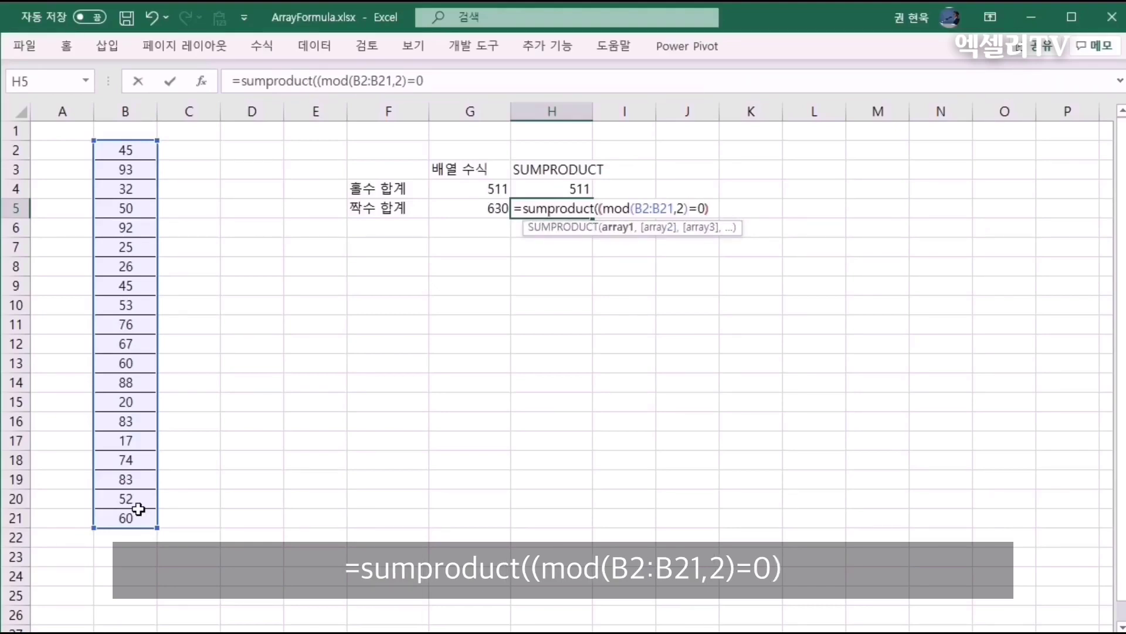
# Step: Close the condition in H5's SUMPRODUCT, multiply it by (B2:B21) and enter it as a normal formula
pyautogui.write(')')
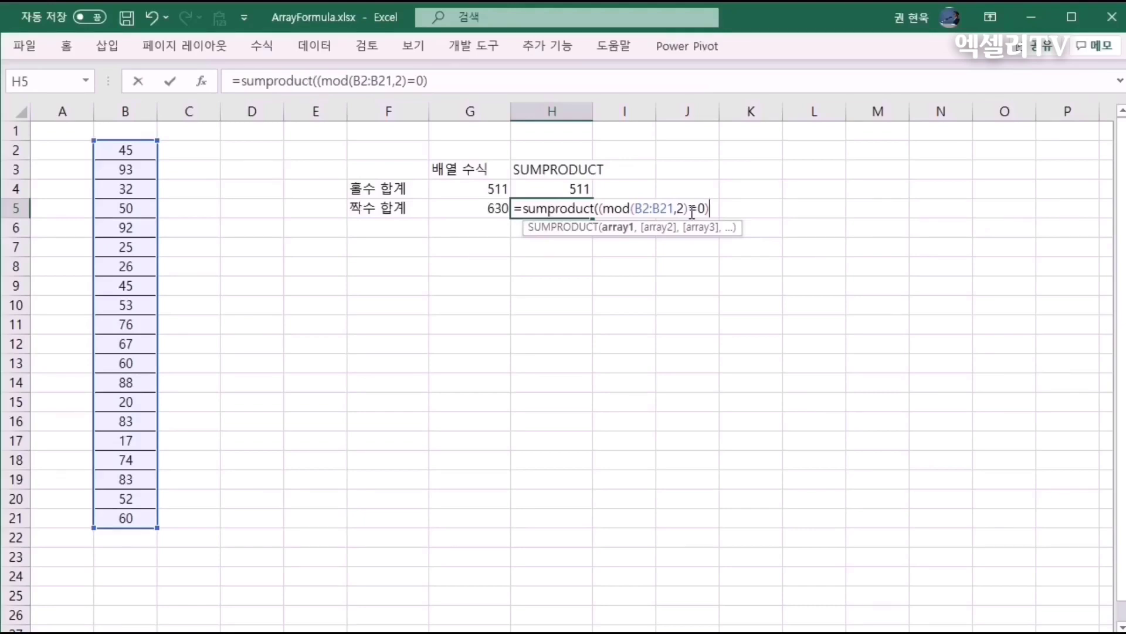
pyautogui.write('*')
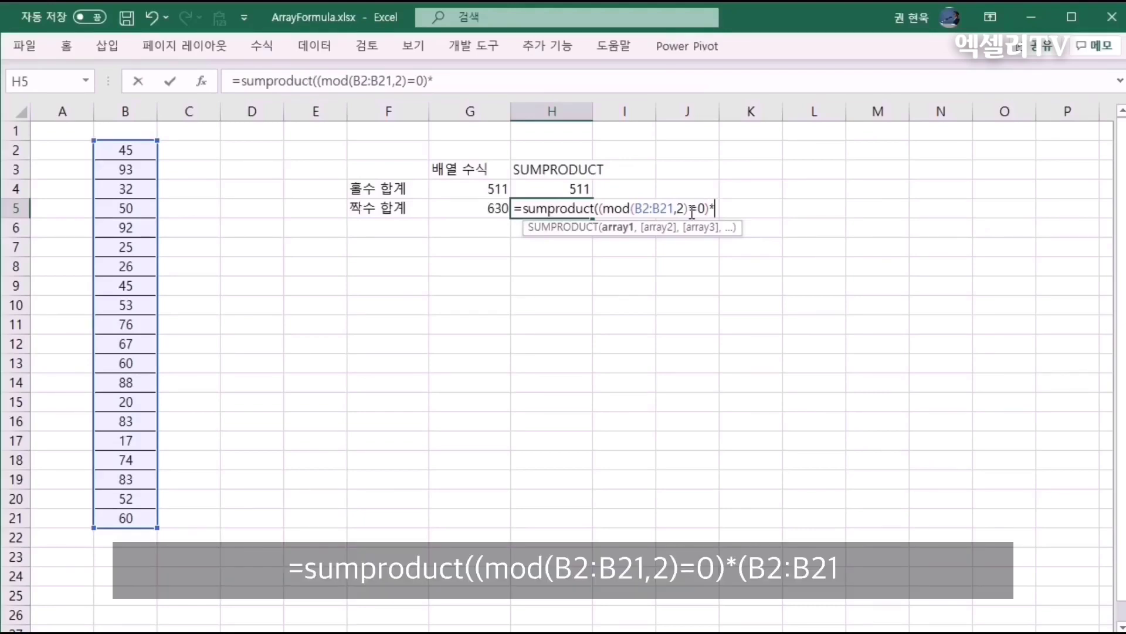
pyautogui.write('(')
pyautogui.moveTo(143, 150); pyautogui.dragTo(111, 517)
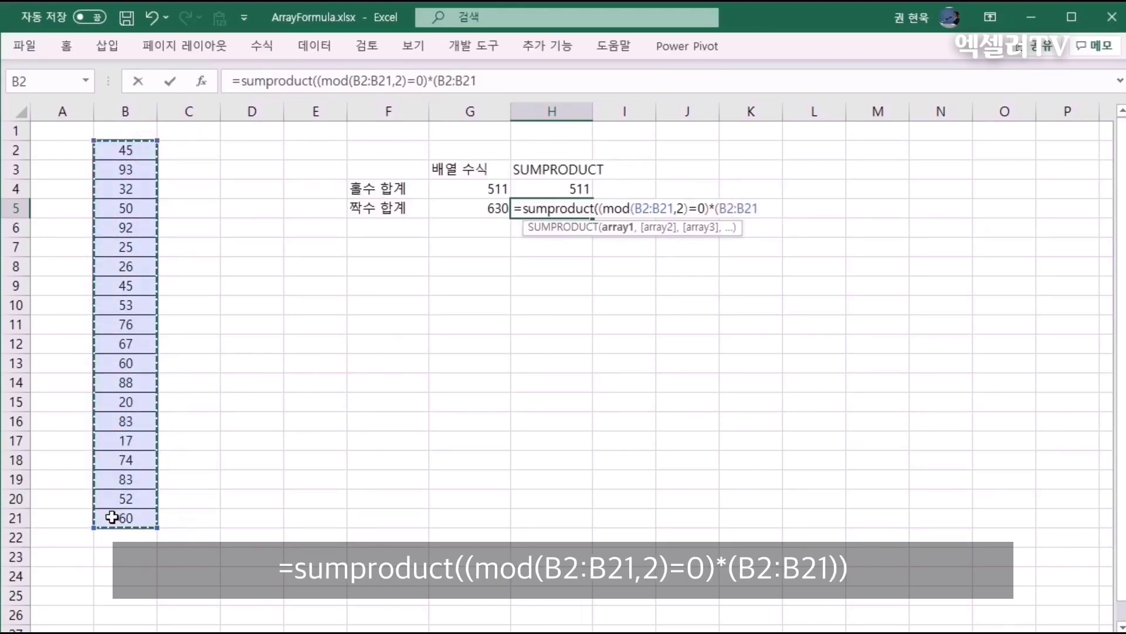
pyautogui.write('))')
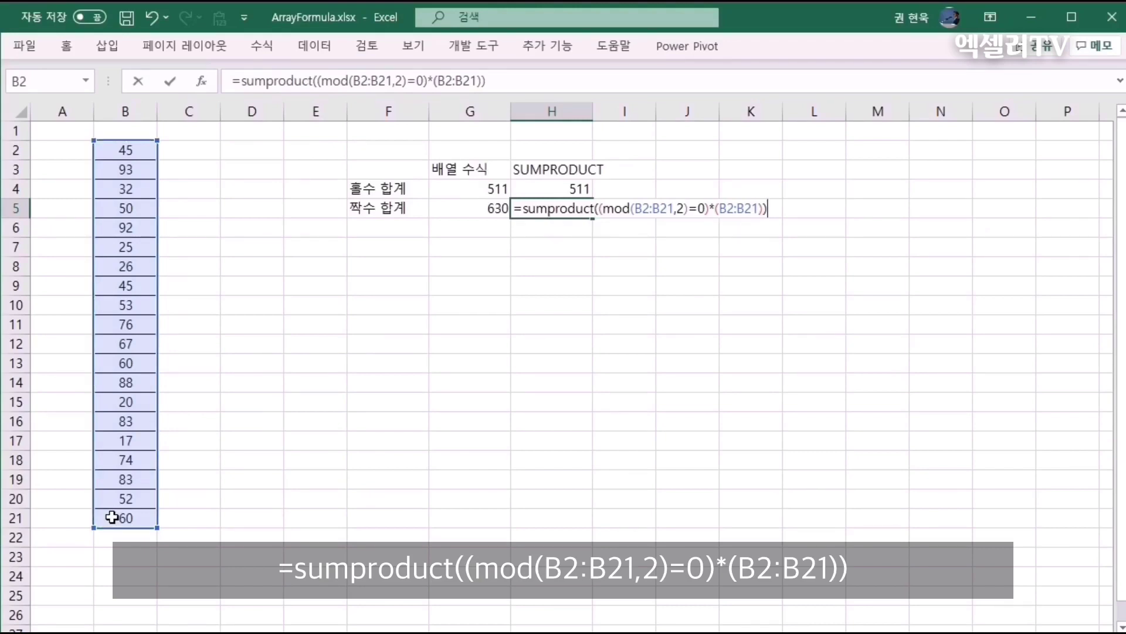
pyautogui.press('Return')
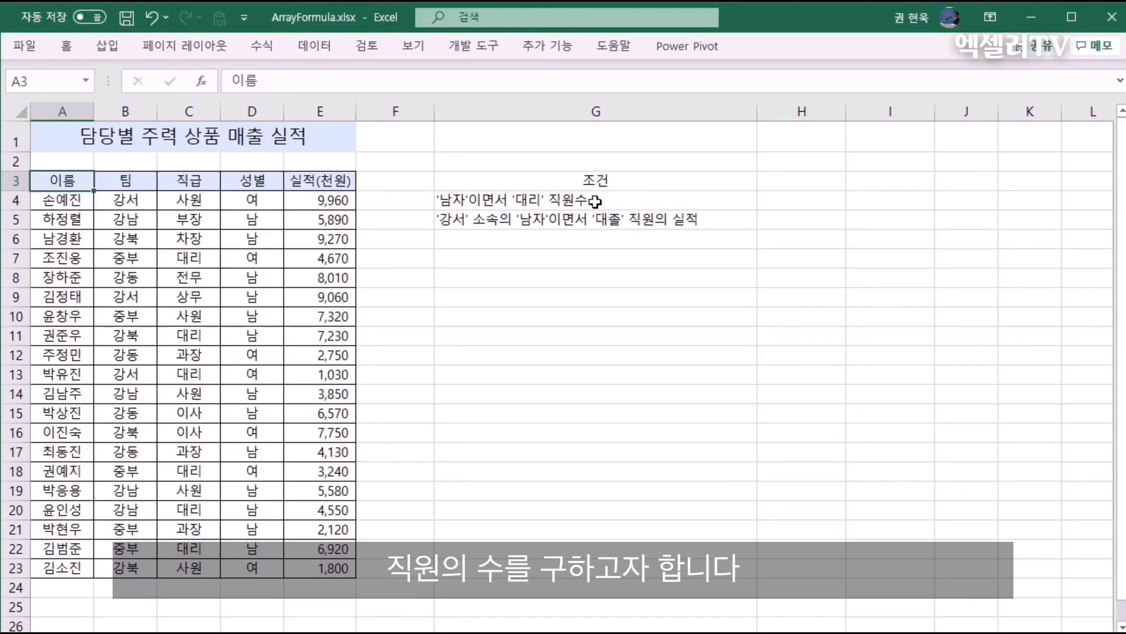
# Step: On the sheet with the staff sales table, add the column heading "배열 수식" in H3 beside the "조건" heading
pyautogui.click(797, 184)
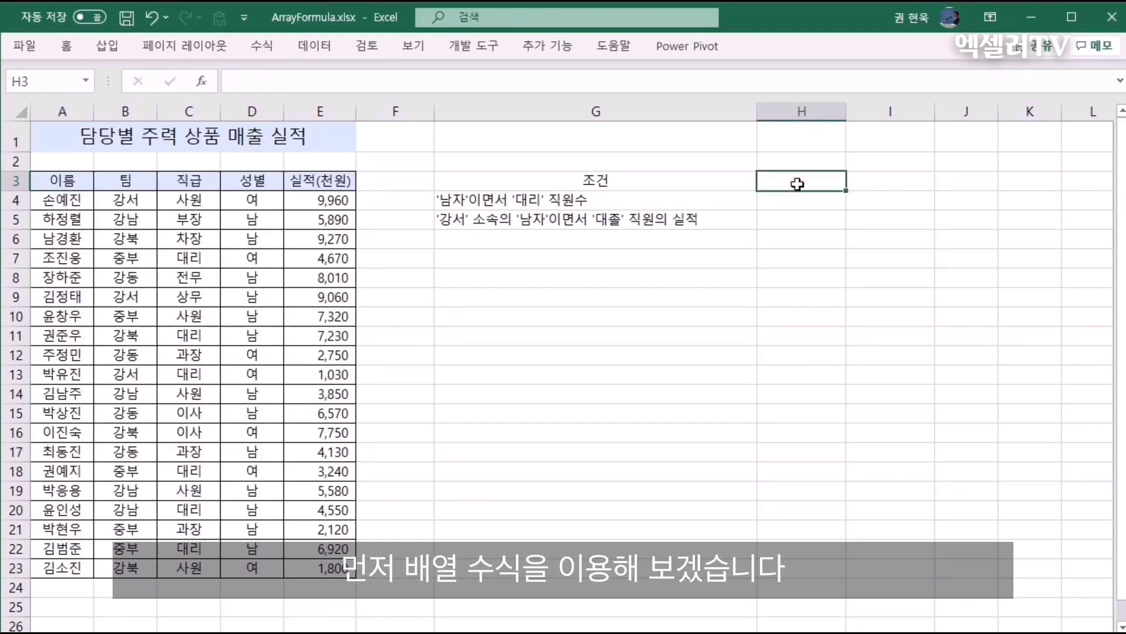
pyautogui.write('배열 수식')
pyautogui.press('Return')
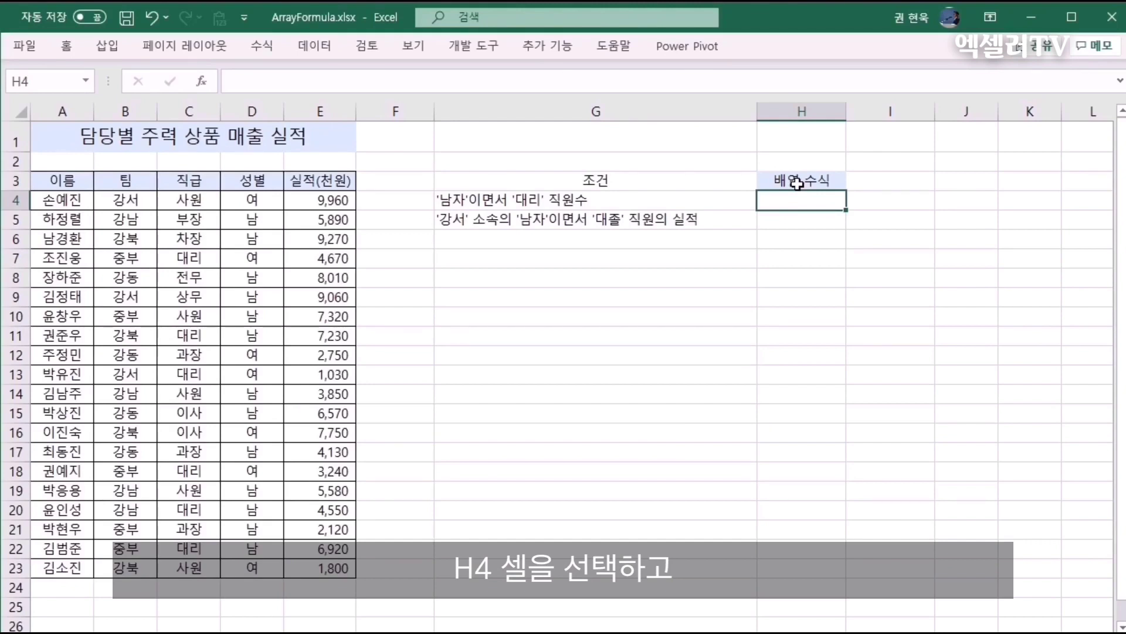
# Step: In H4, start a SUM formula with the condition (D4:D23="남") followed by a multiplication sign
pyautogui.write('=su')
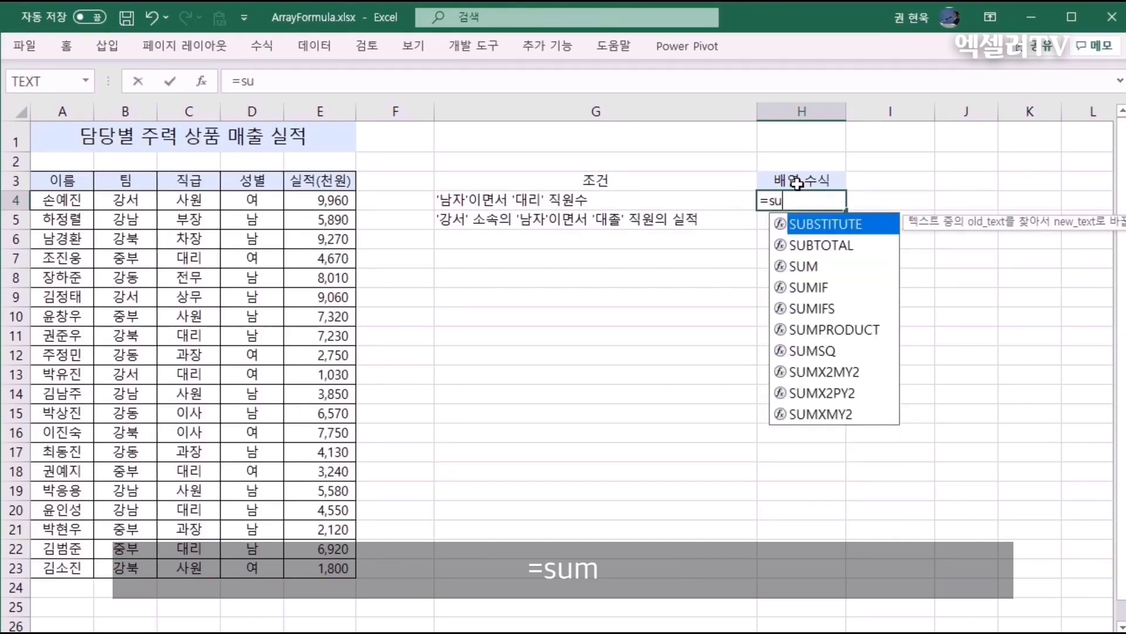
pyautogui.write('m((')
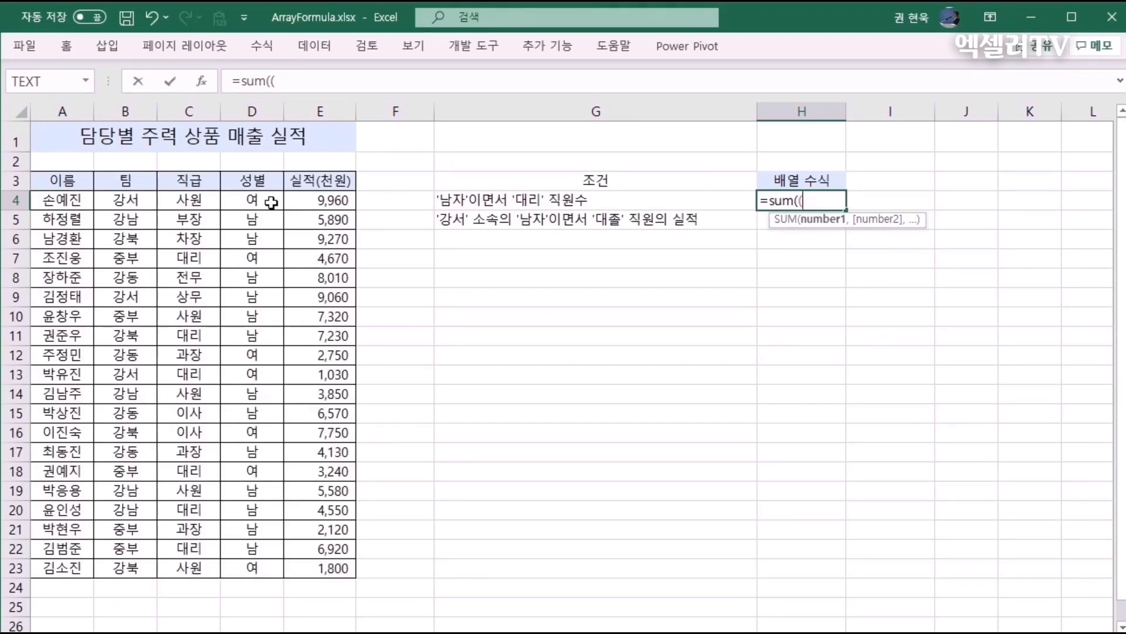
pyautogui.moveTo(271, 202); pyautogui.dragTo(247, 567)
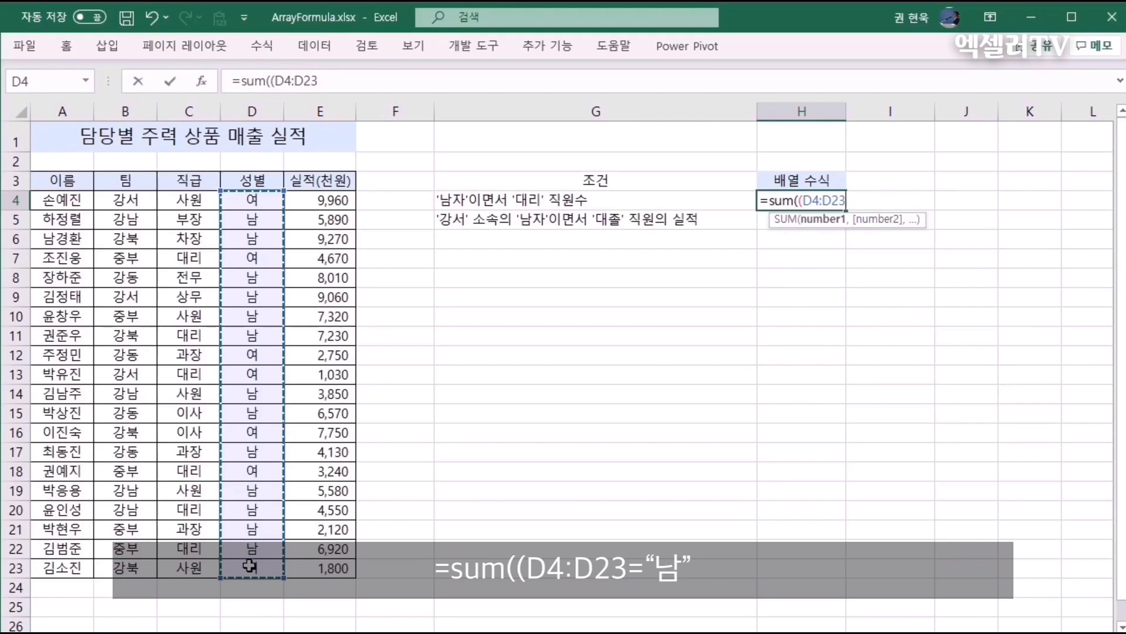
pyautogui.write('="나')
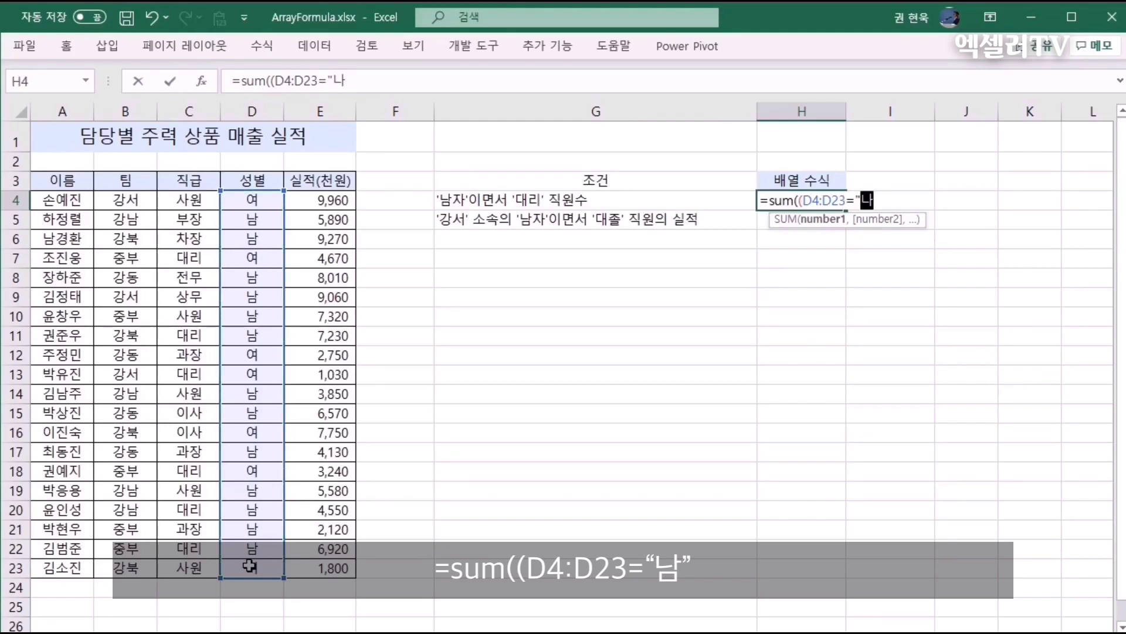
pyautogui.write('ㅁ"')
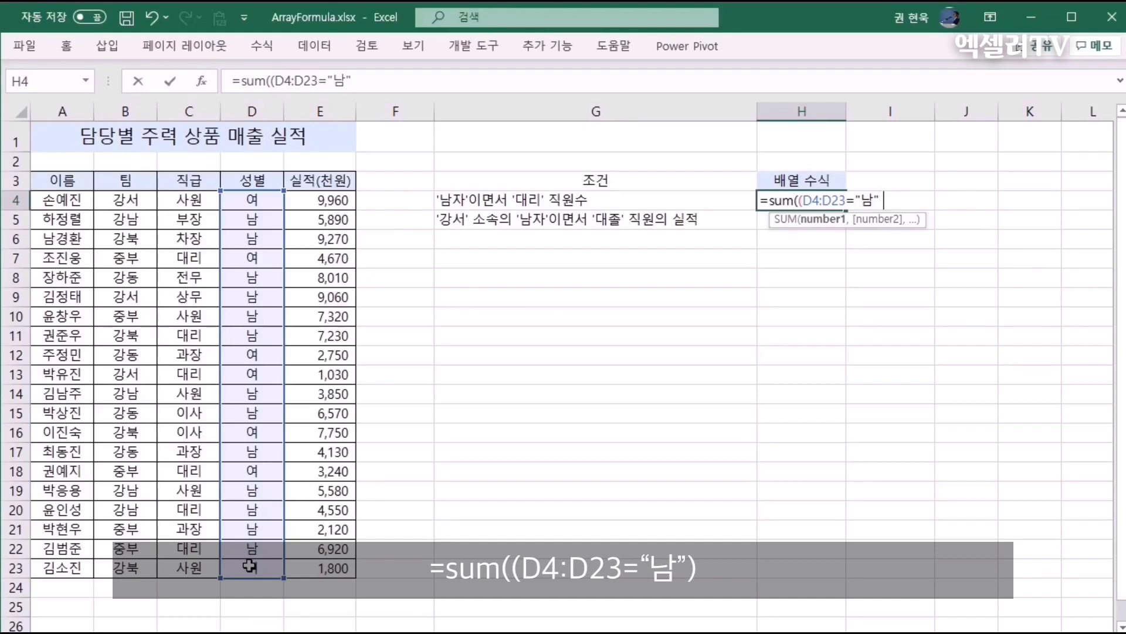
pyautogui.write(')*')
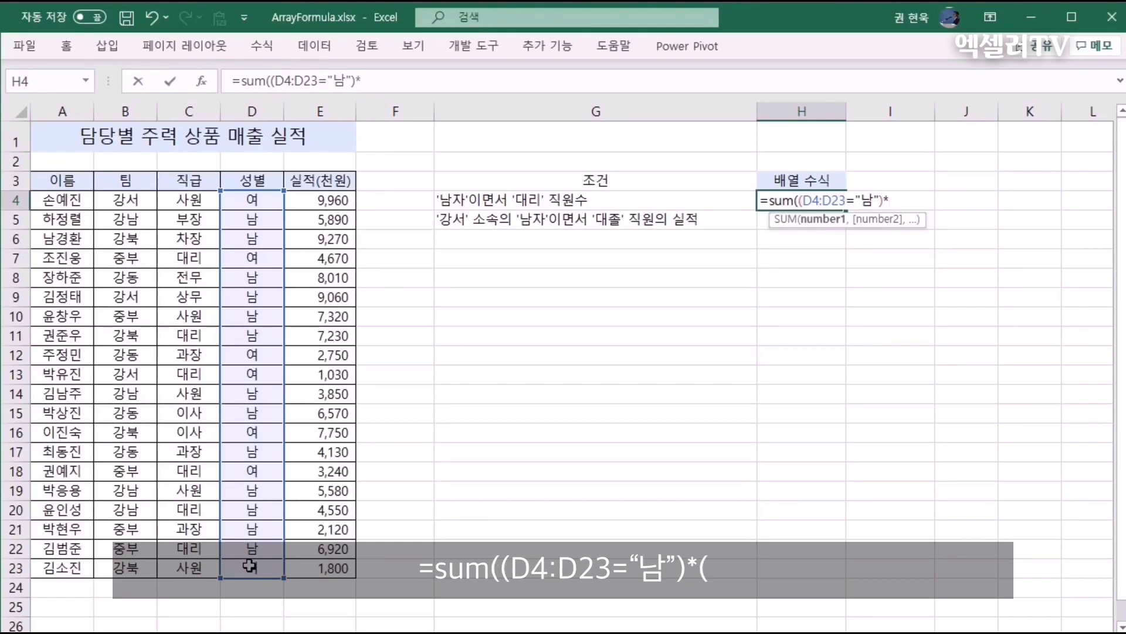
# Step: Complete H4's SUM with the second condition (C4:C23="대리") and enter it as an array formula
pyautogui.write('(')
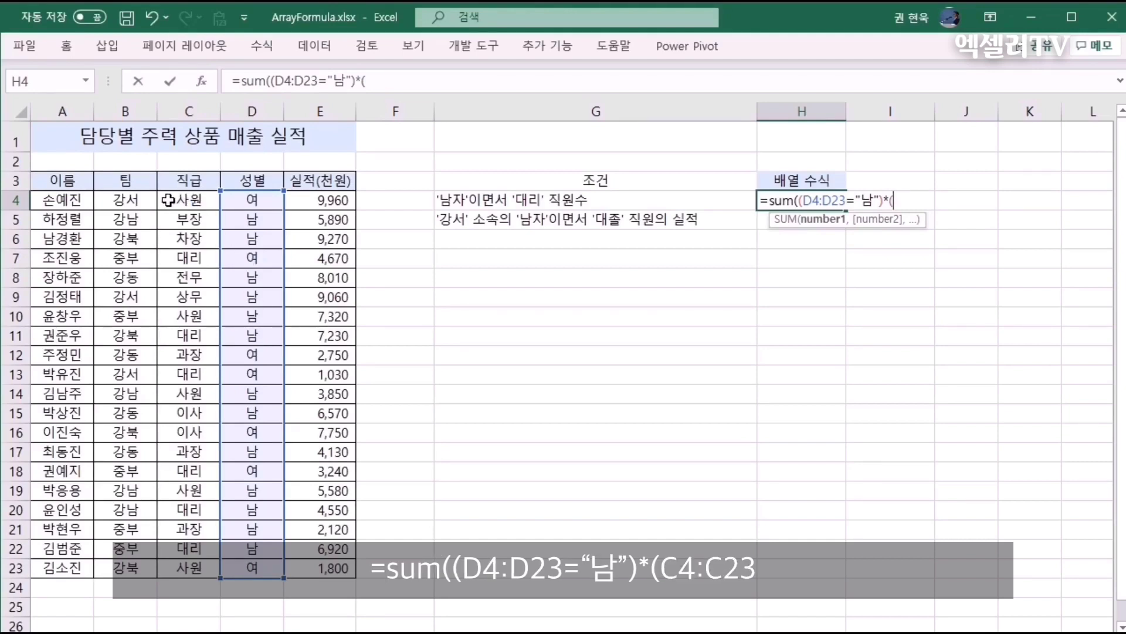
pyautogui.moveTo(168, 200); pyautogui.dragTo(205, 566)
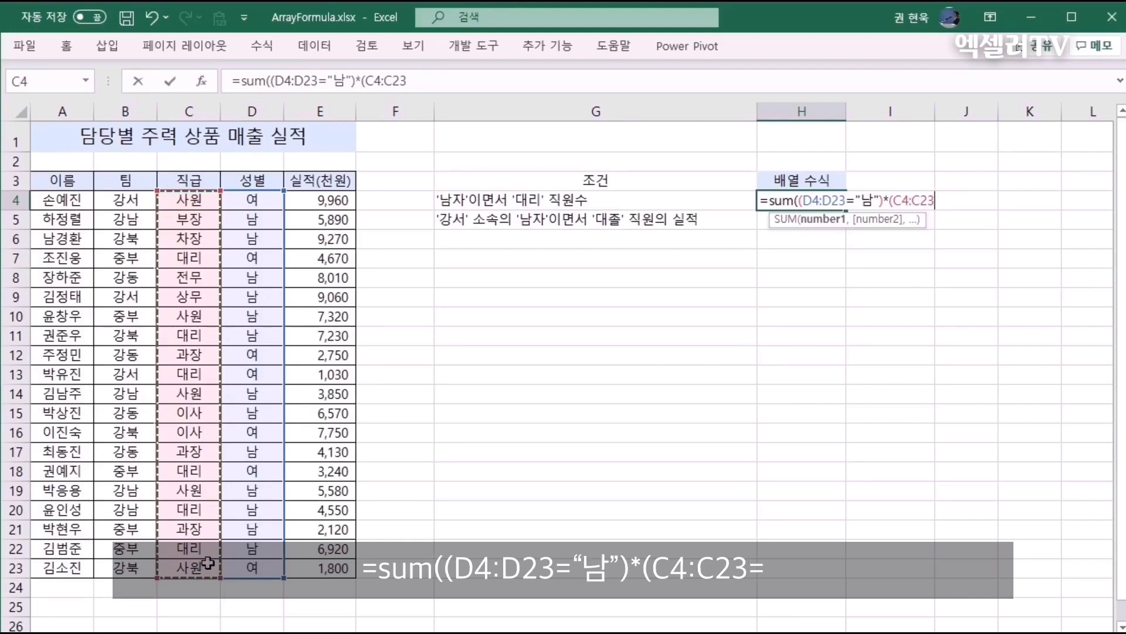
pyautogui.write('="')
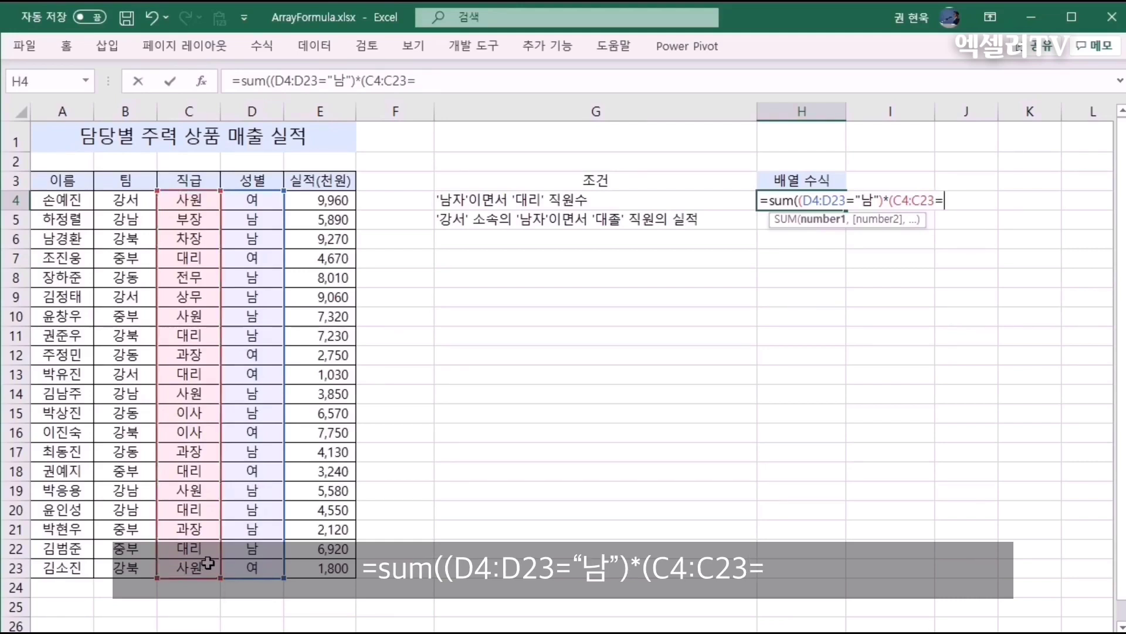
pyautogui.write('대리')
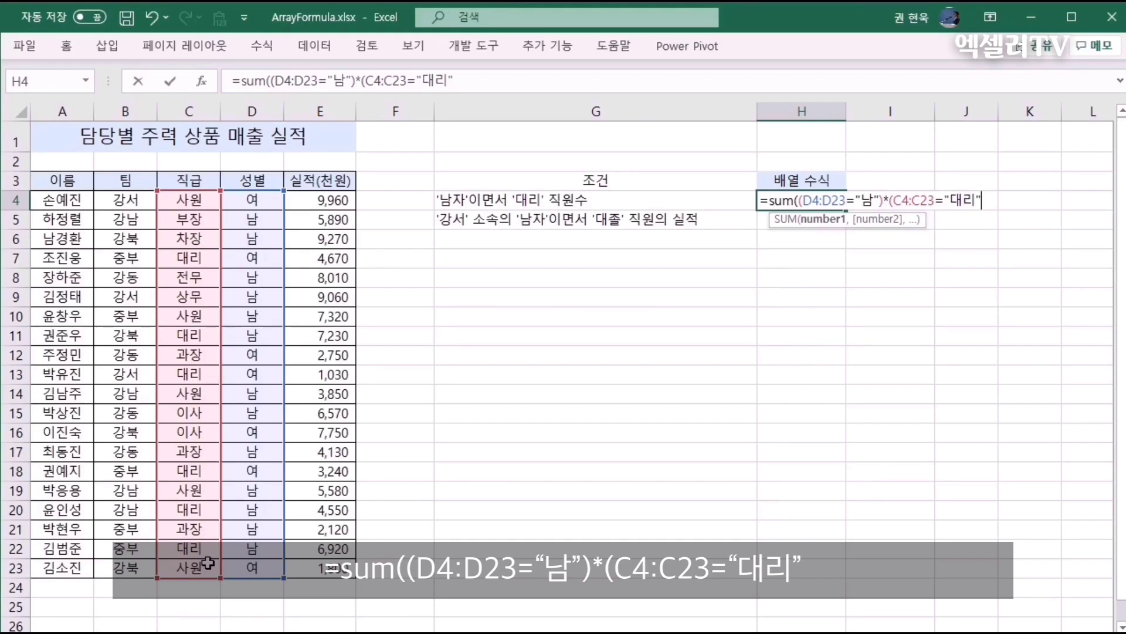
pyautogui.write('"')
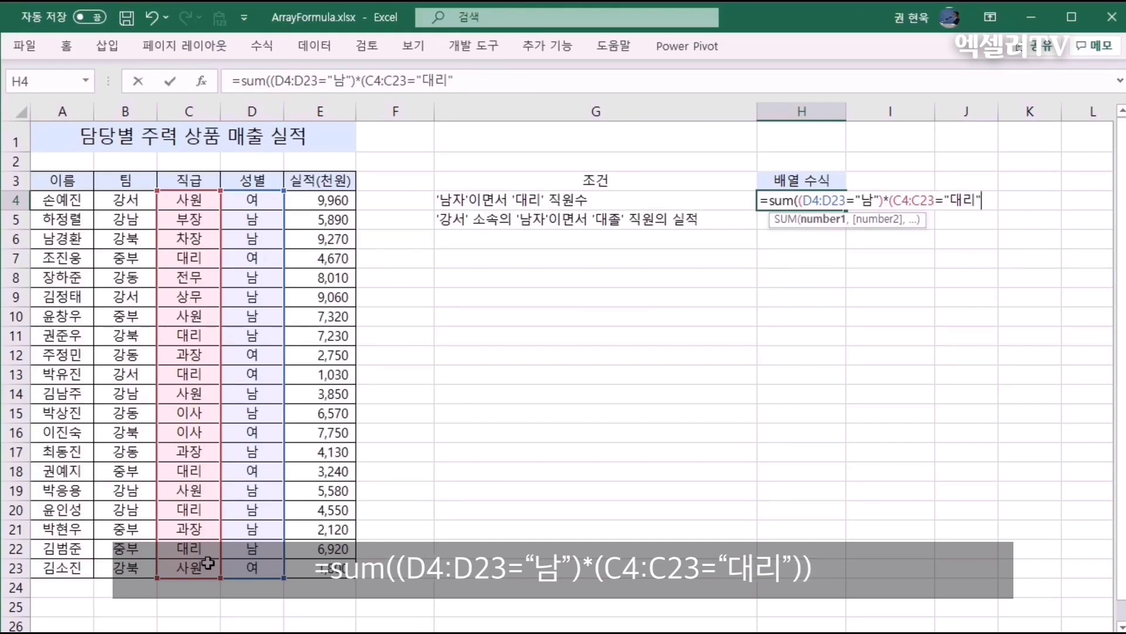
pyautogui.write('))')
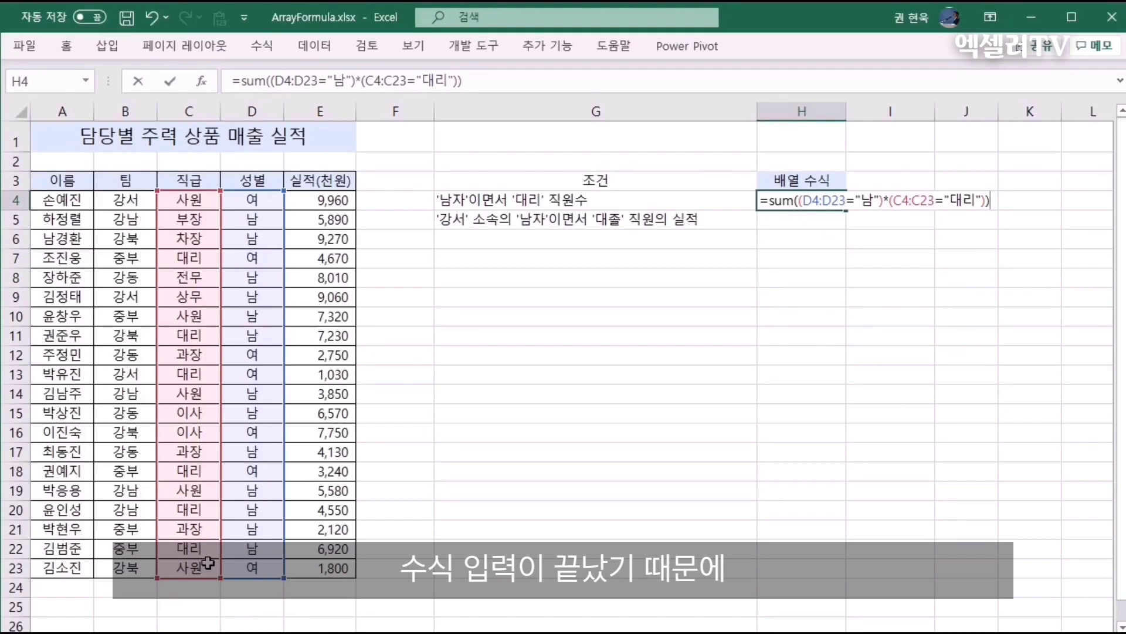
pyautogui.hotkey('ctrl', 'shift', 'Return')
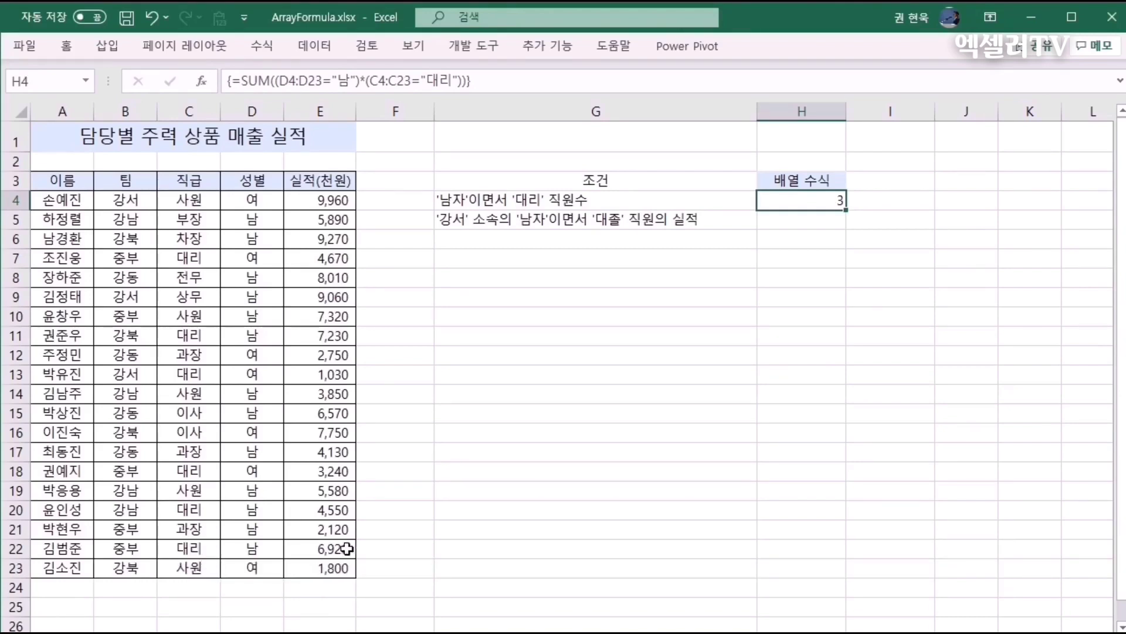
# Step: Add the column heading "SUMPRODUCT" in I3 beside the "배열 수식" heading
pyautogui.click(901, 182)
pyautogui.write('SU')
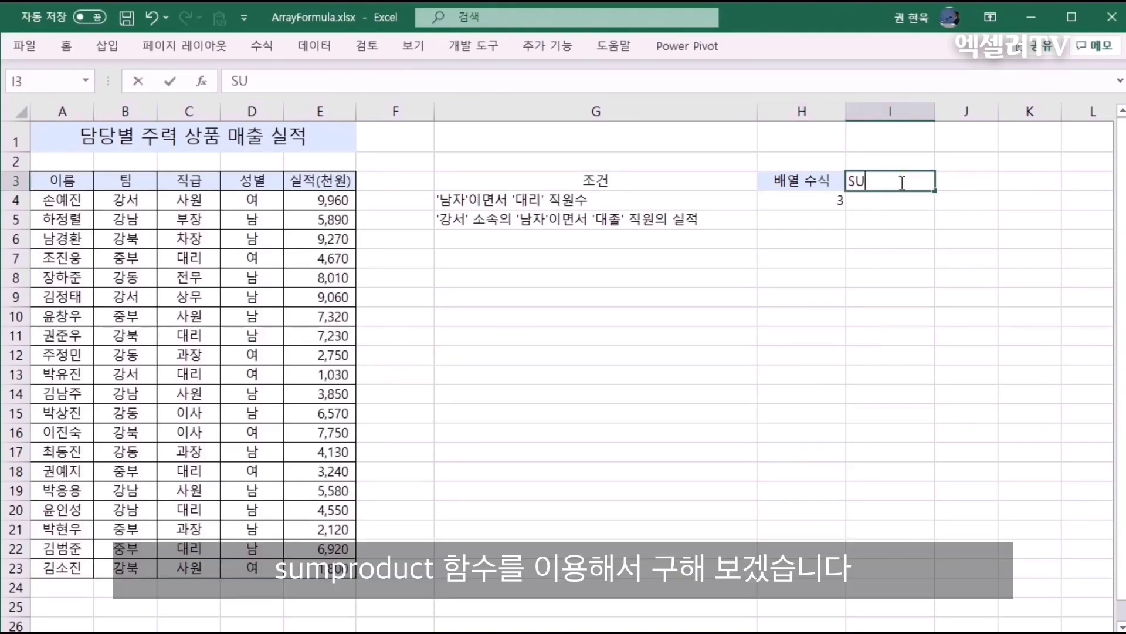
pyautogui.write('MPRODUC')
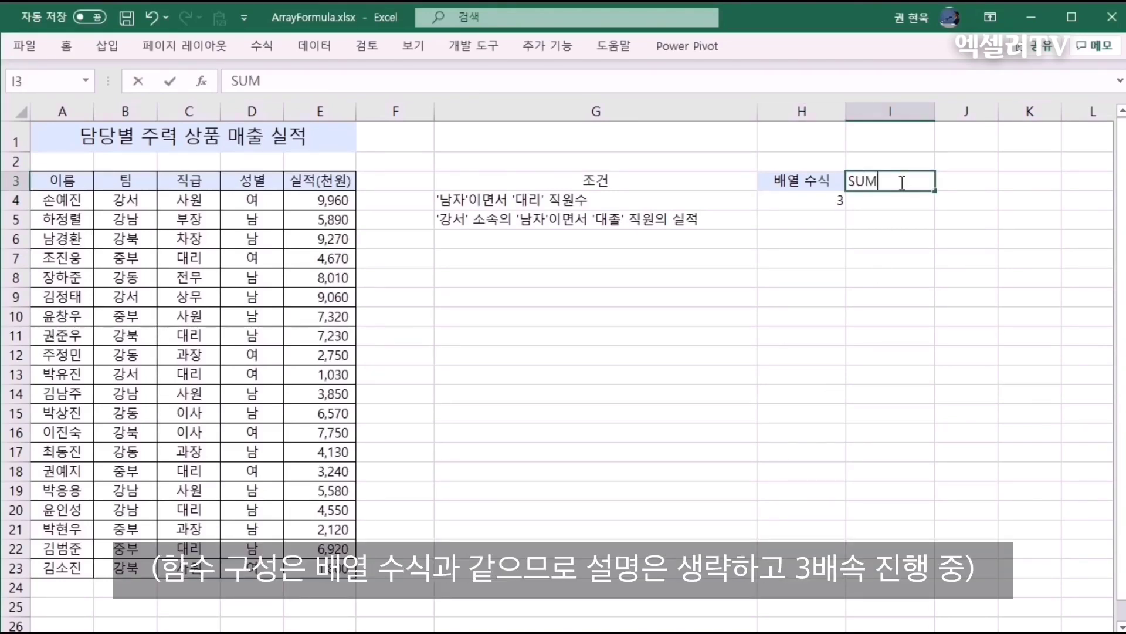
pyautogui.write('T')
pyautogui.press('Return')
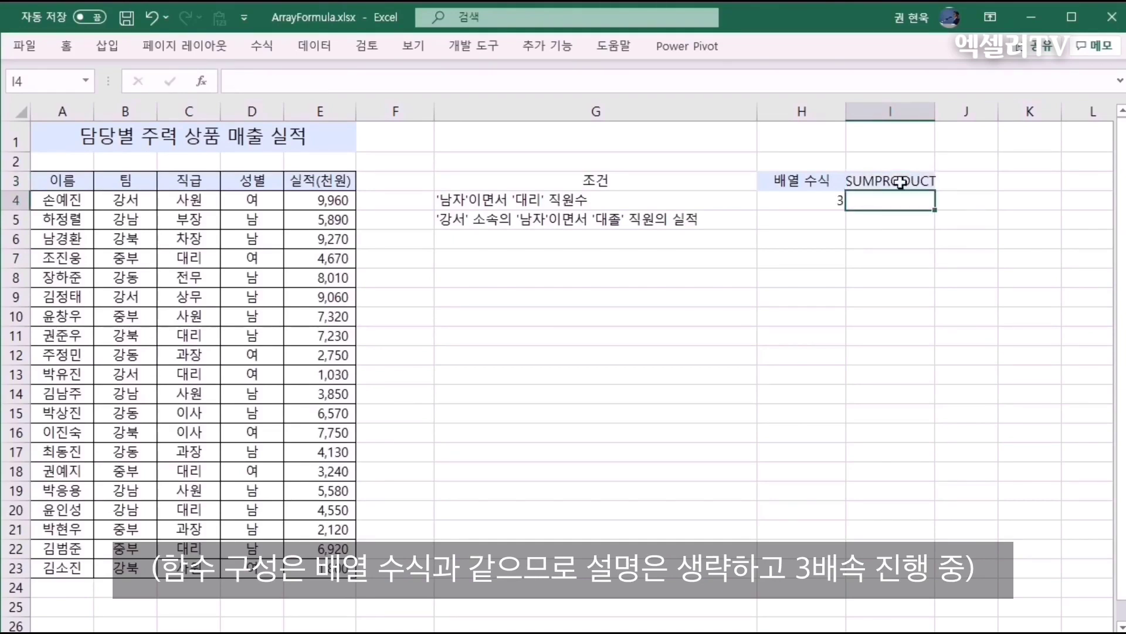
# Step: In I4, enter =SUMPRODUCT((D4:D23="남")*(C4:C23="대리")) as a normal formula
pyautogui.write('=sumproduct((')
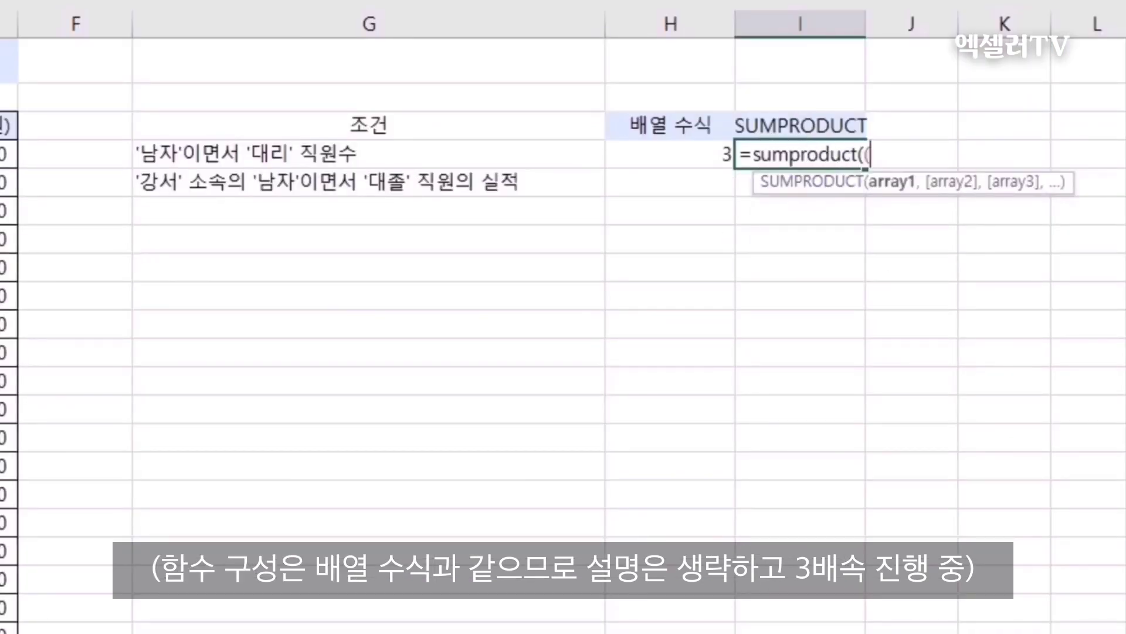
pyautogui.write('D4:D23')
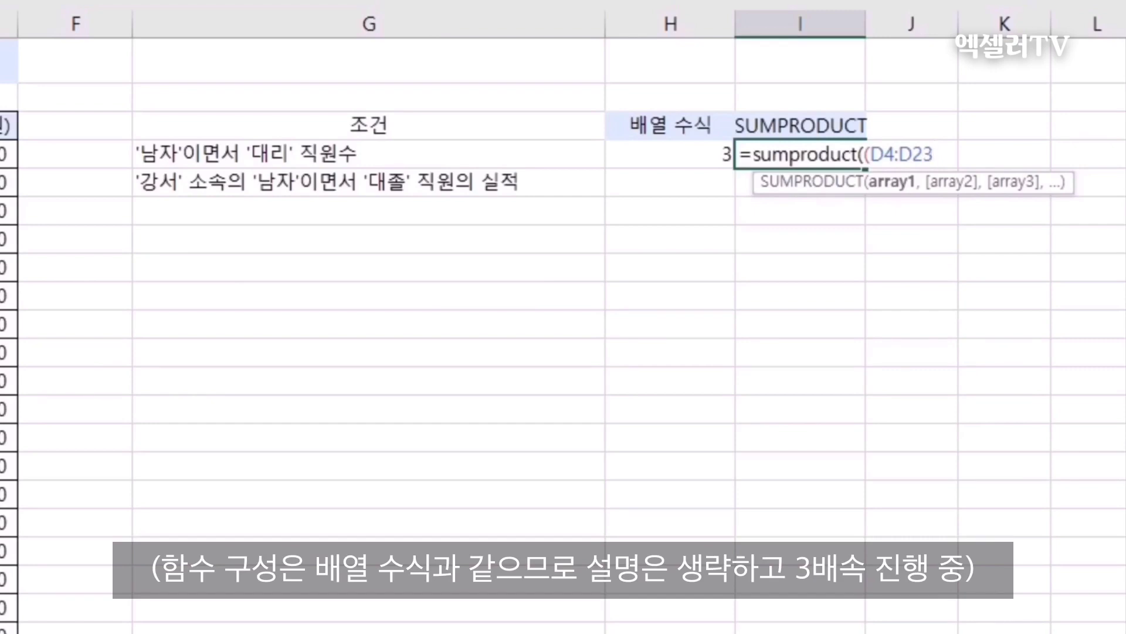
pyautogui.write('="남")*(C4:C23="대리"')
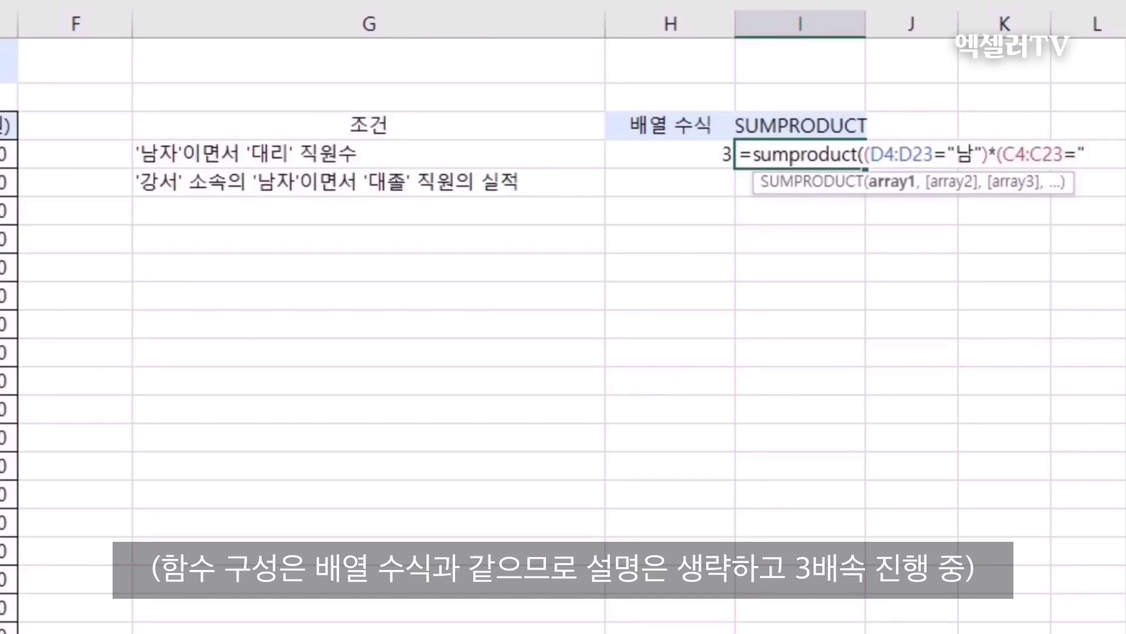
pyautogui.write('))')
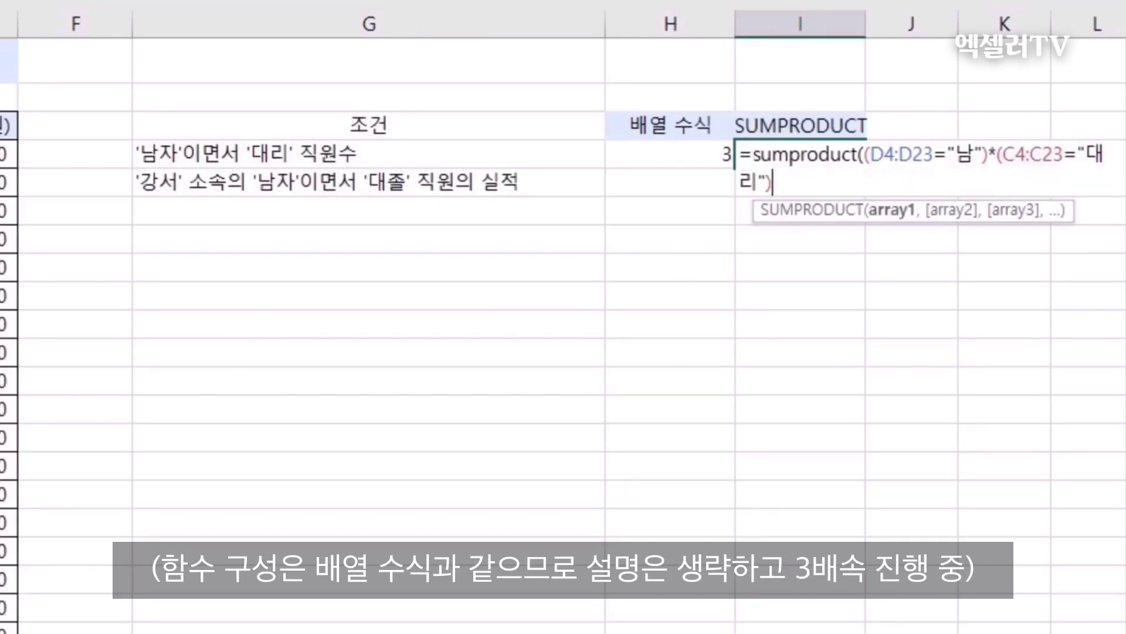
pyautogui.press('Return')
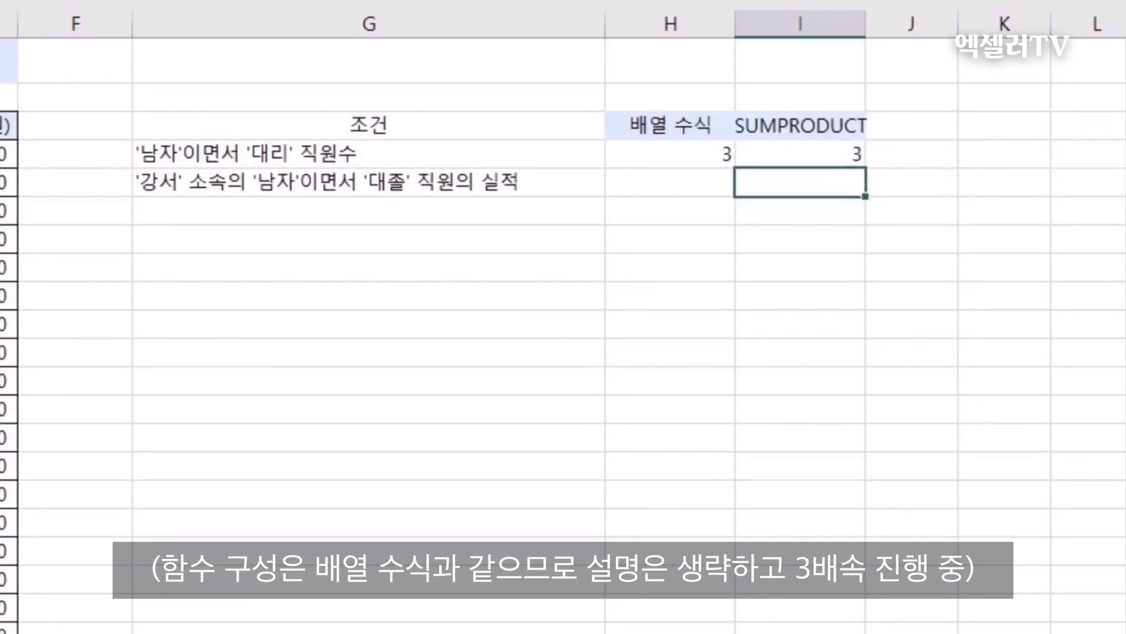
# Step: In H5, start a SUM formula with the team condition (B4:B23="강서") inside an inner parenthesis
pyautogui.press('Up')
pyautogui.press('Left')
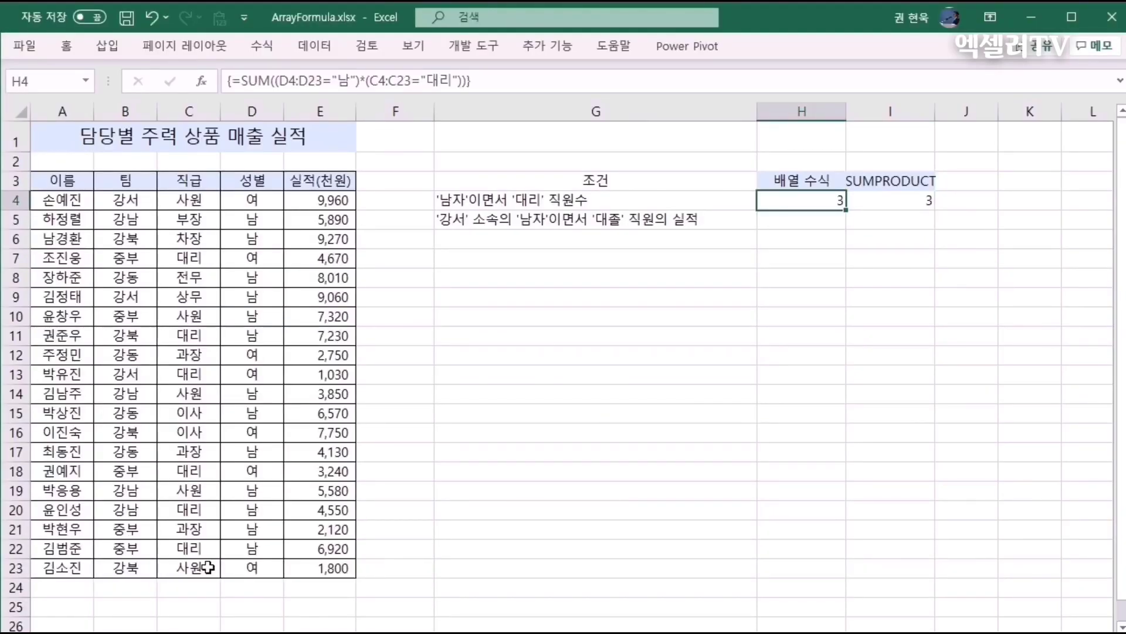
pyautogui.press('Right')
pyautogui.press('Down')
pyautogui.press('Left')
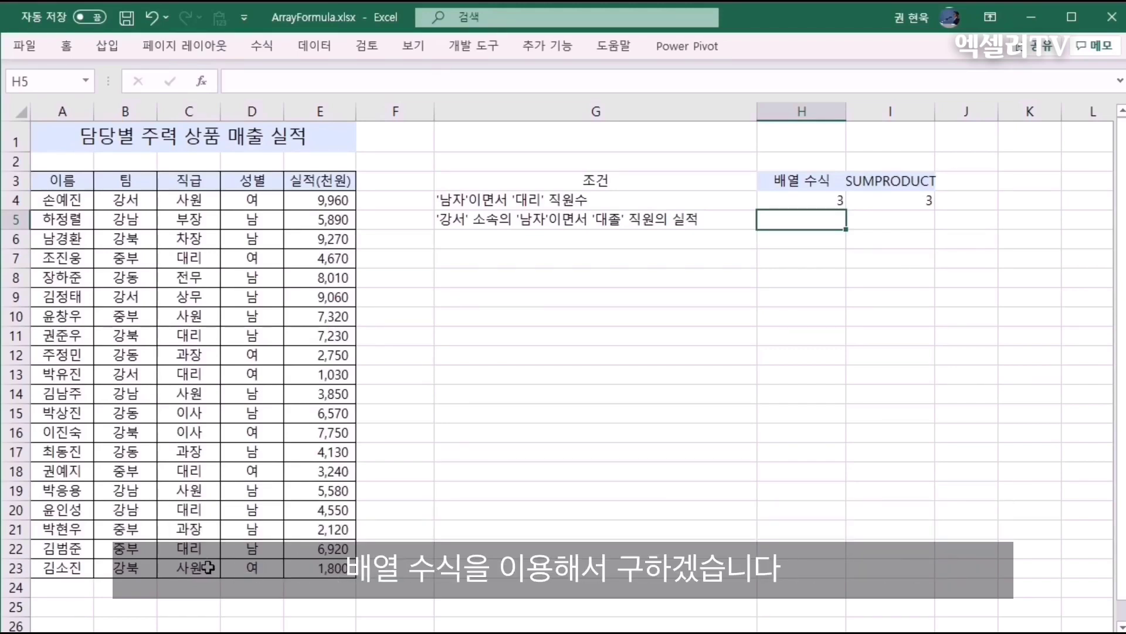
pyautogui.write('=sum')
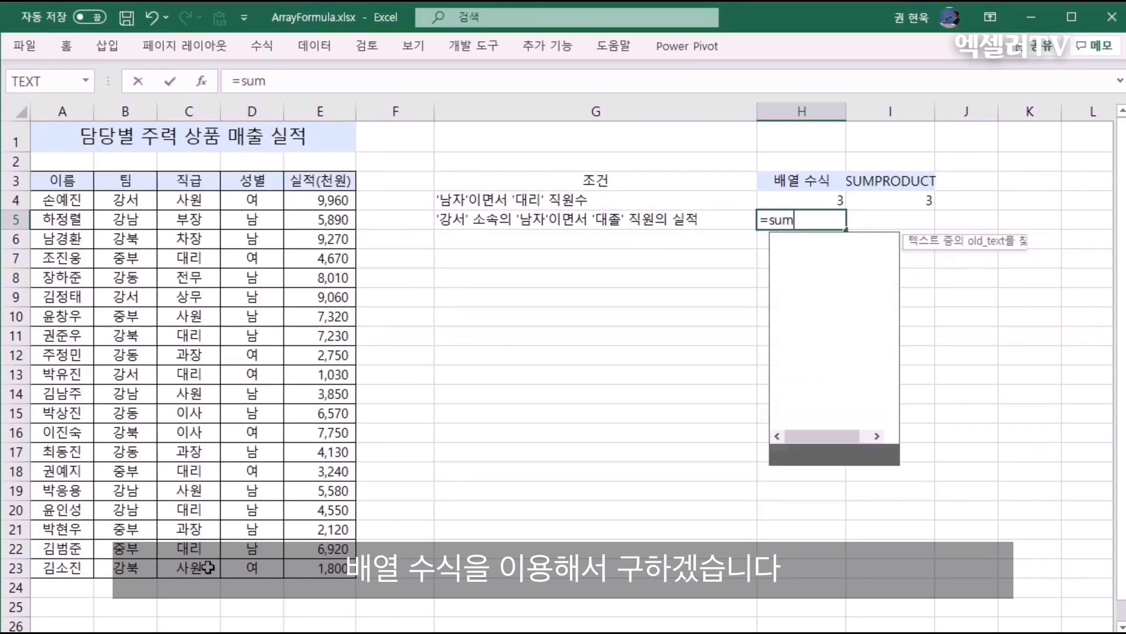
pyautogui.write('((')
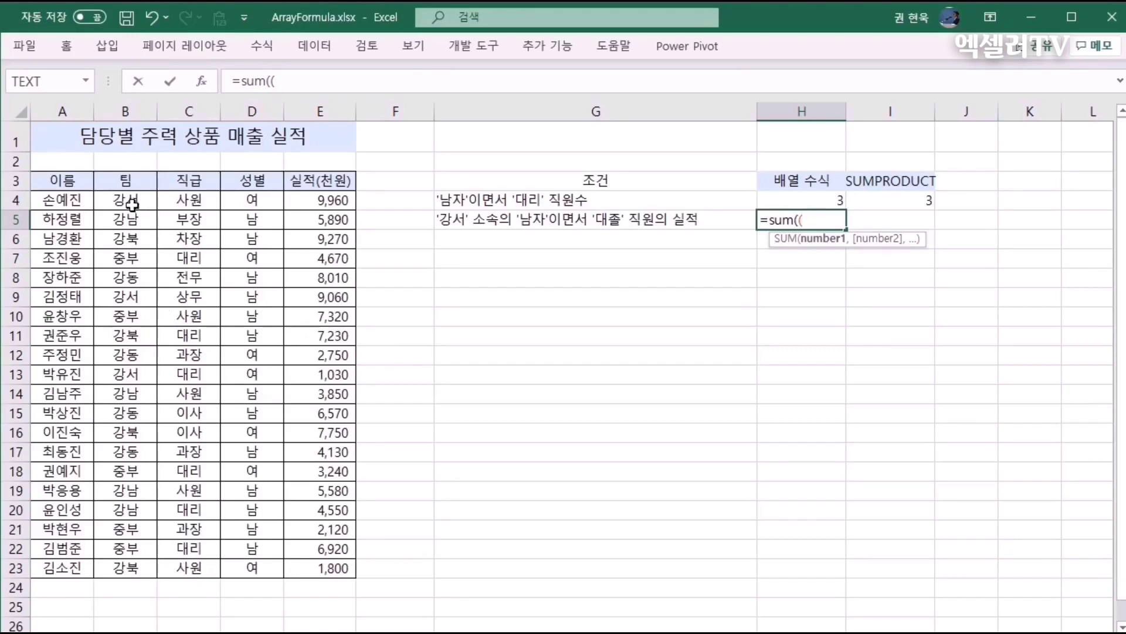
pyautogui.moveTo(105, 204); pyautogui.dragTo(136, 565)
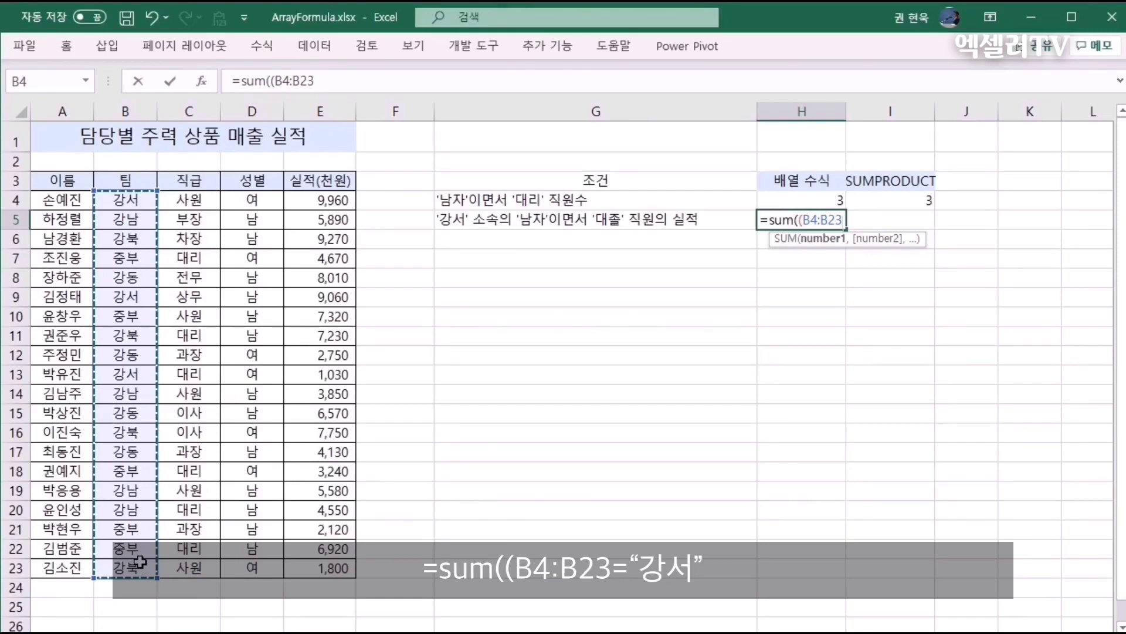
pyautogui.write('="')
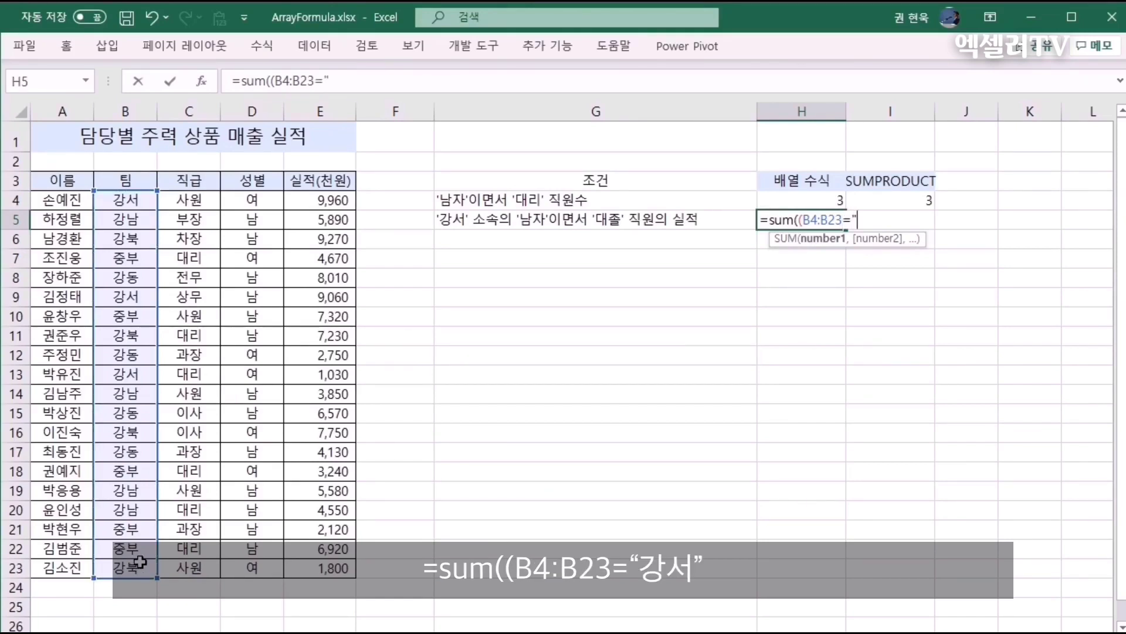
pyautogui.write('강서')
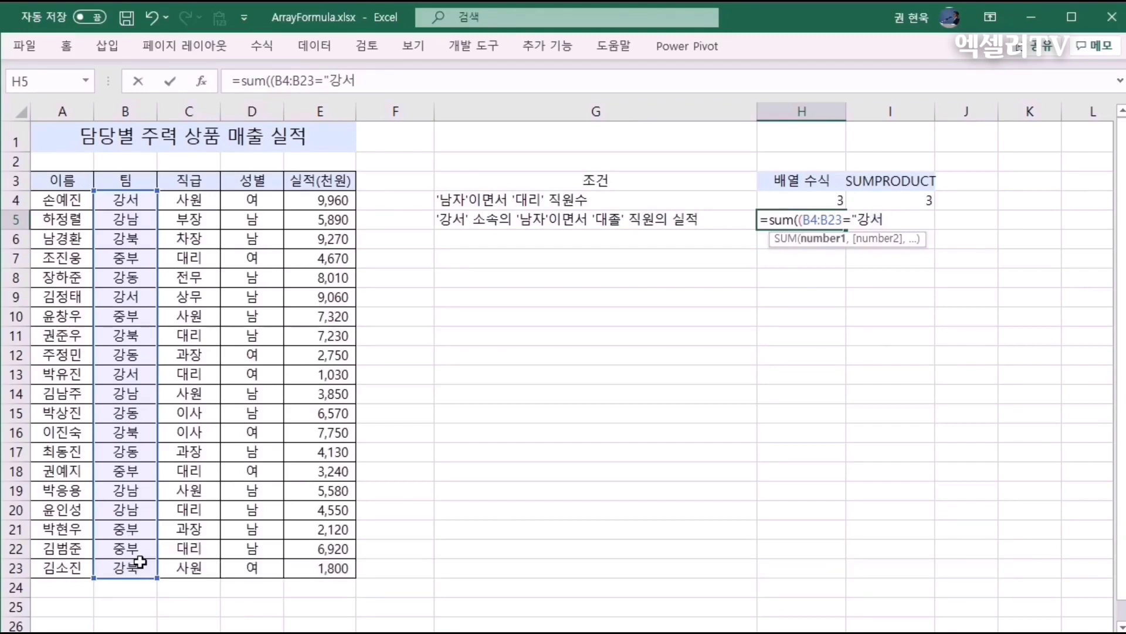
pyautogui.write('")')
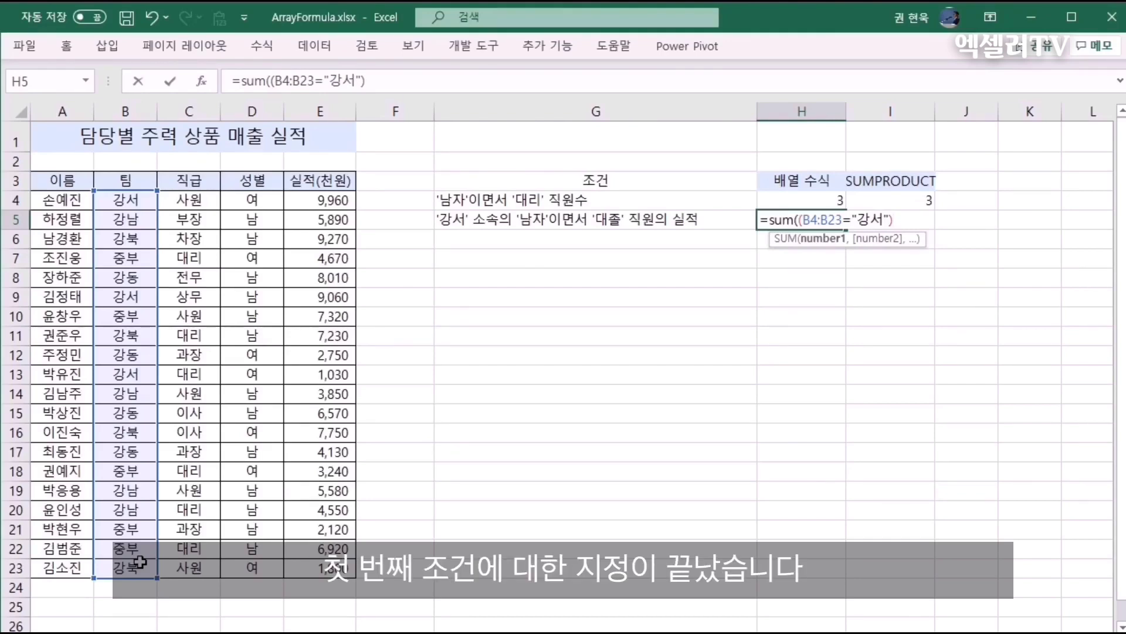
# Step: Multiply the team condition in H5's SUM formula by the gender condition (D4:D23="남")
pyautogui.write('*')
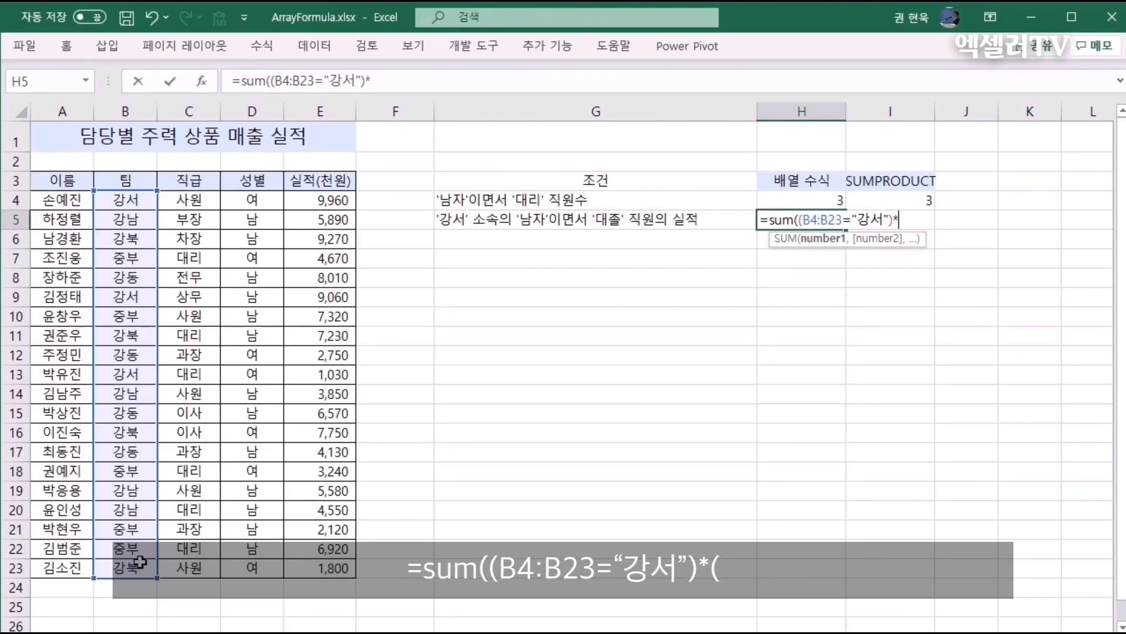
pyautogui.write('(')
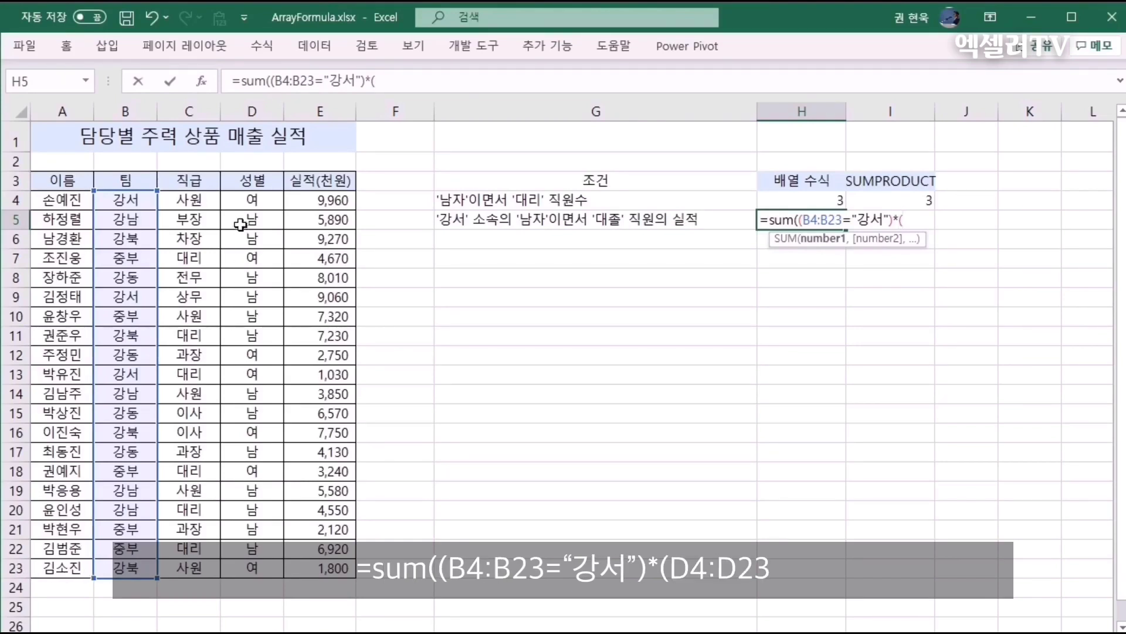
pyautogui.moveTo(233, 204); pyautogui.dragTo(251, 568)
pyautogui.write('=')
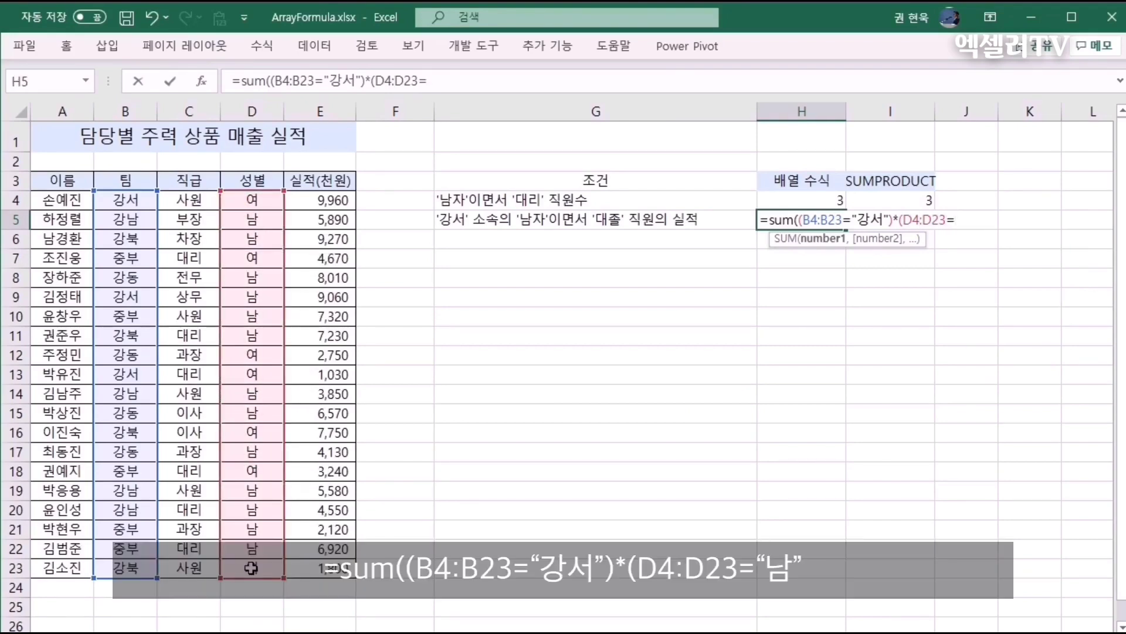
pyautogui.write('"')
pyautogui.write('남')
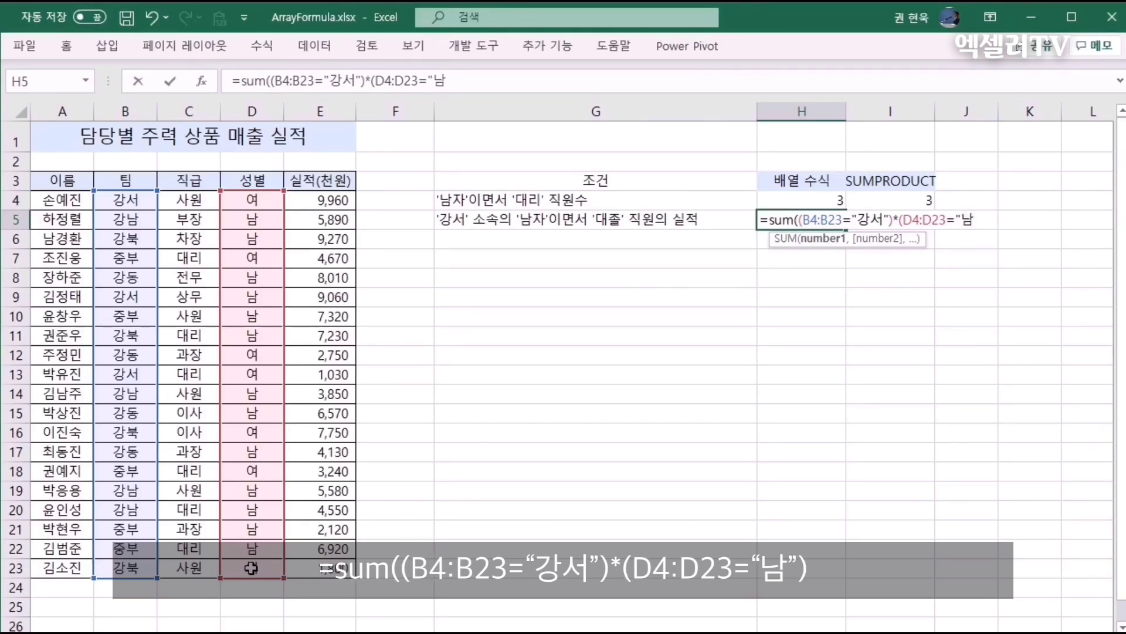
pyautogui.write('")')
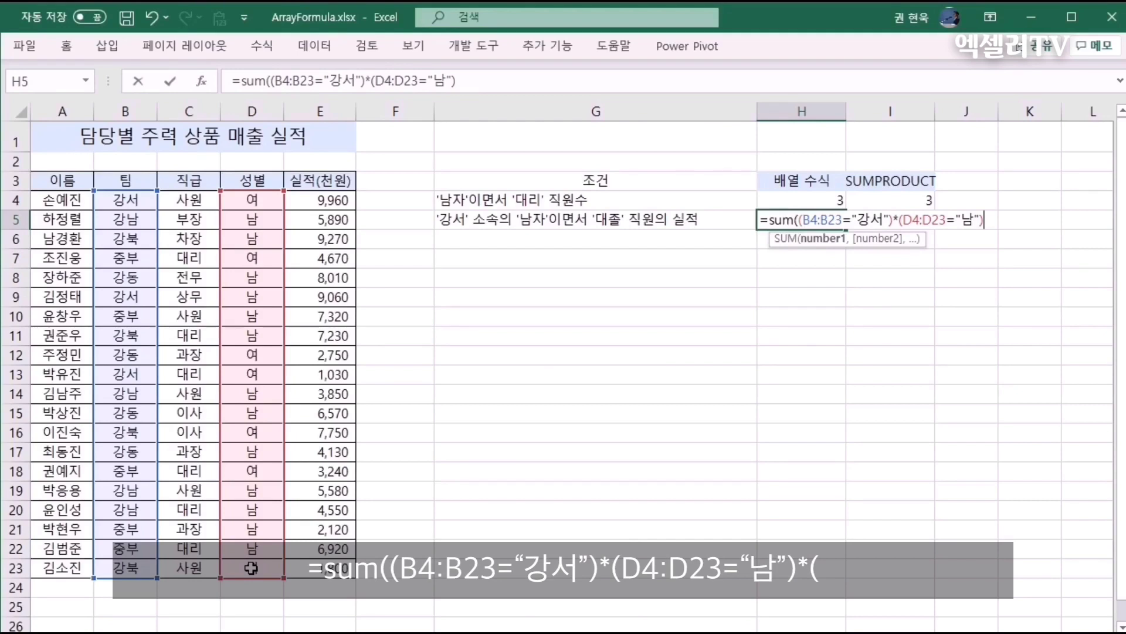
# Step: Complete H5's SUM by multiplying by the sales range (E4:E23) and enter it as an array formula
pyautogui.write('*(')
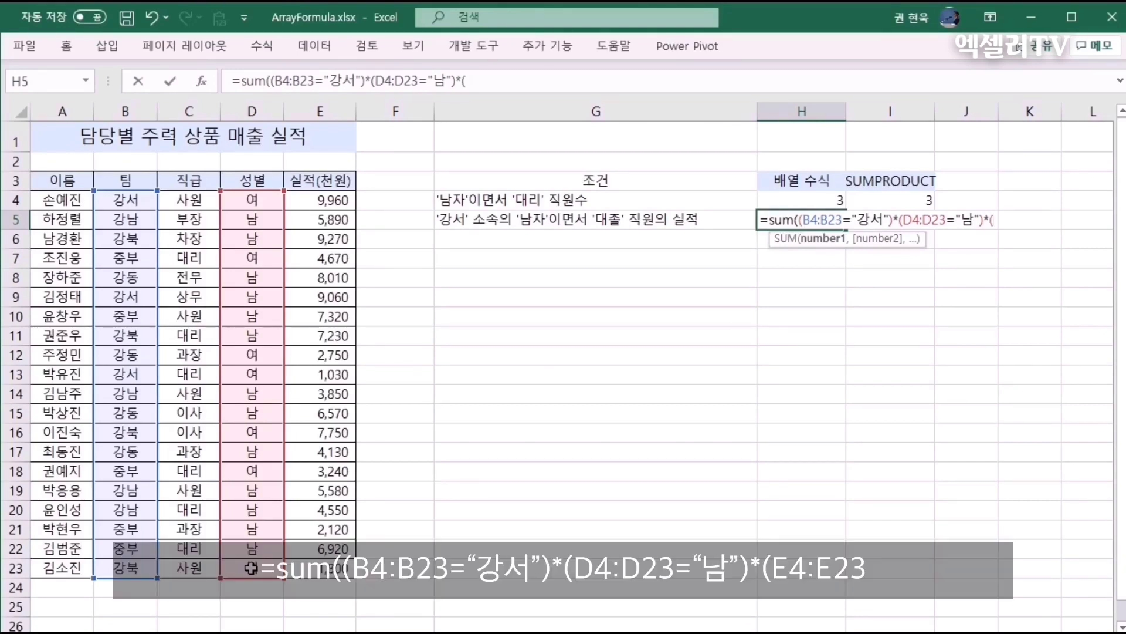
pyautogui.moveTo(326, 217); pyautogui.dragTo(324, 563)
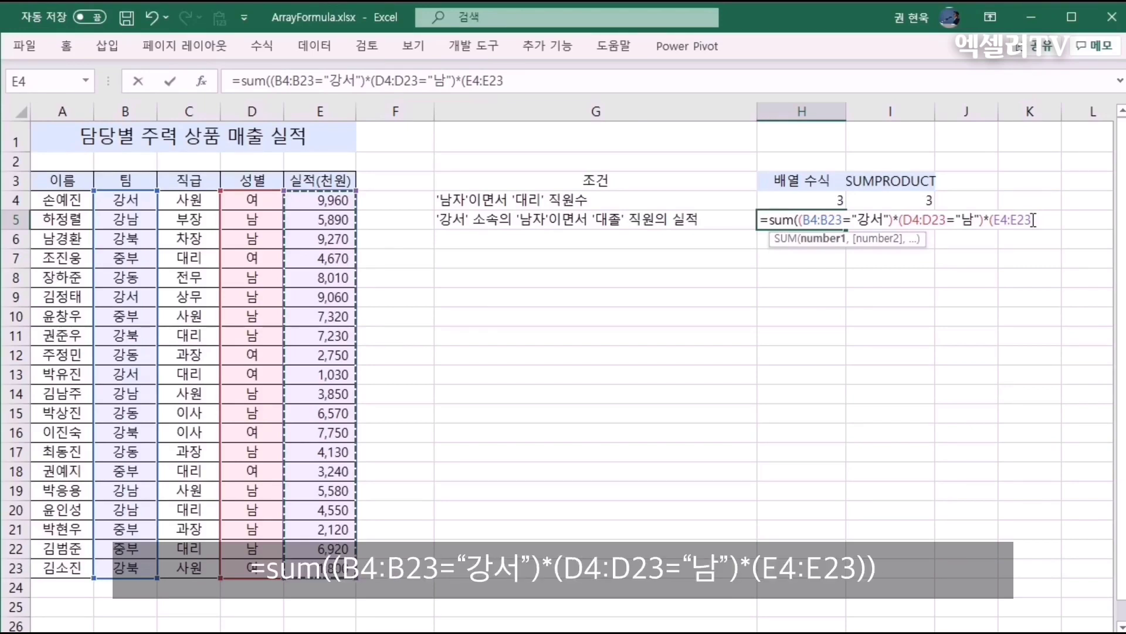
pyautogui.write('))')
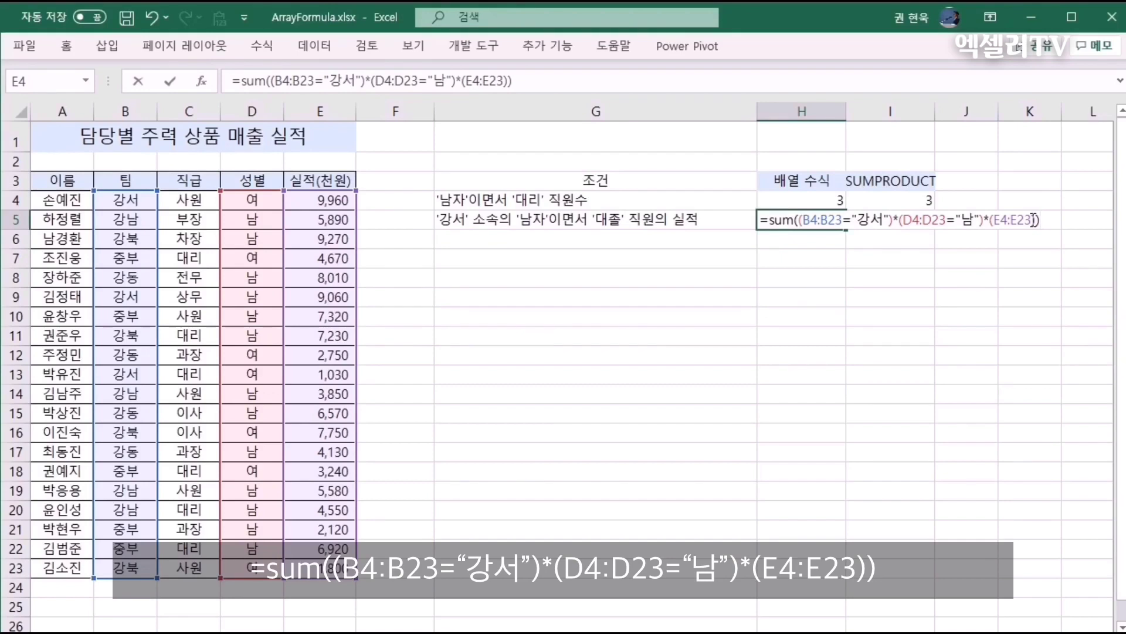
pyautogui.hotkey('ctrl', 'shift', 'Return')
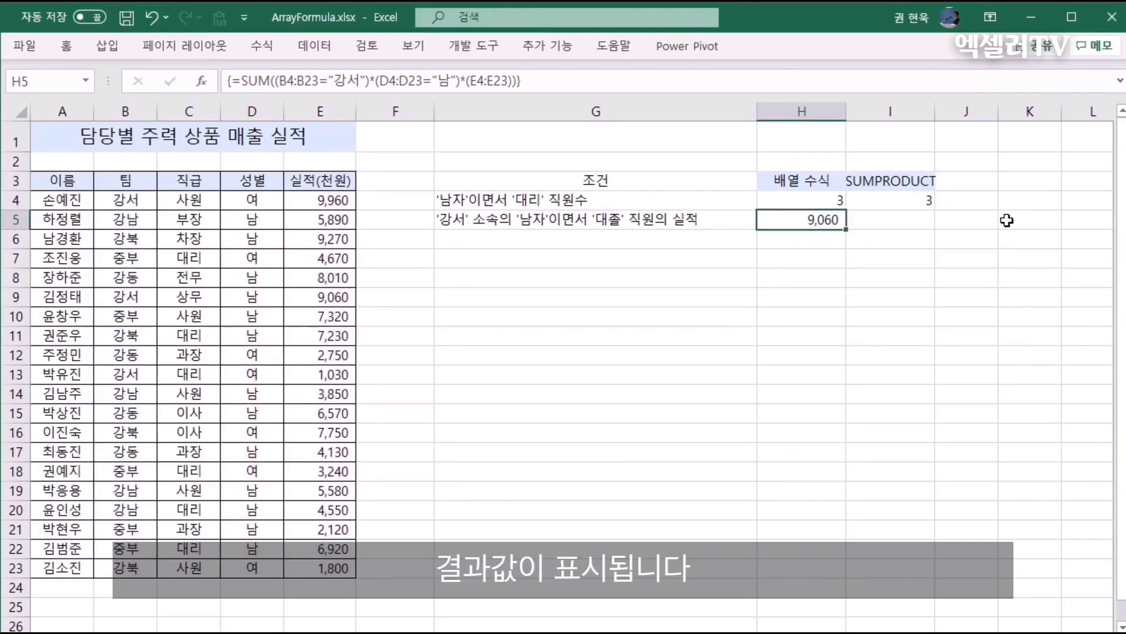
# Step: In I5, start a SUMPRODUCT formula with the team condition (B4:B23="강서") as its first multiplied factor
pyautogui.click(917, 218)
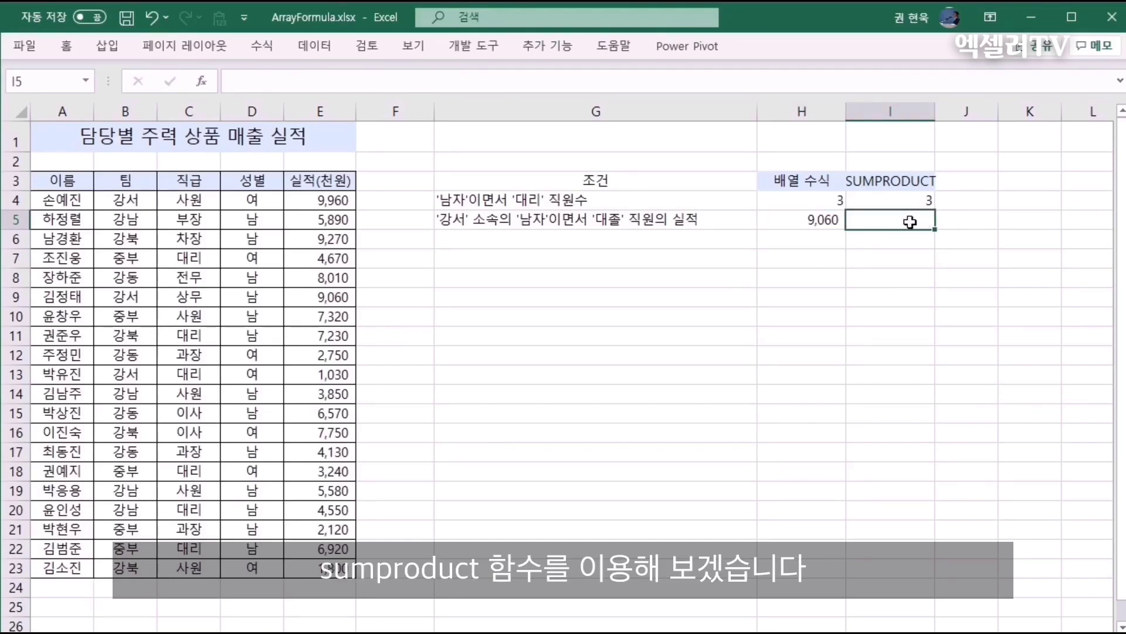
pyautogui.write('=sumproduct((')
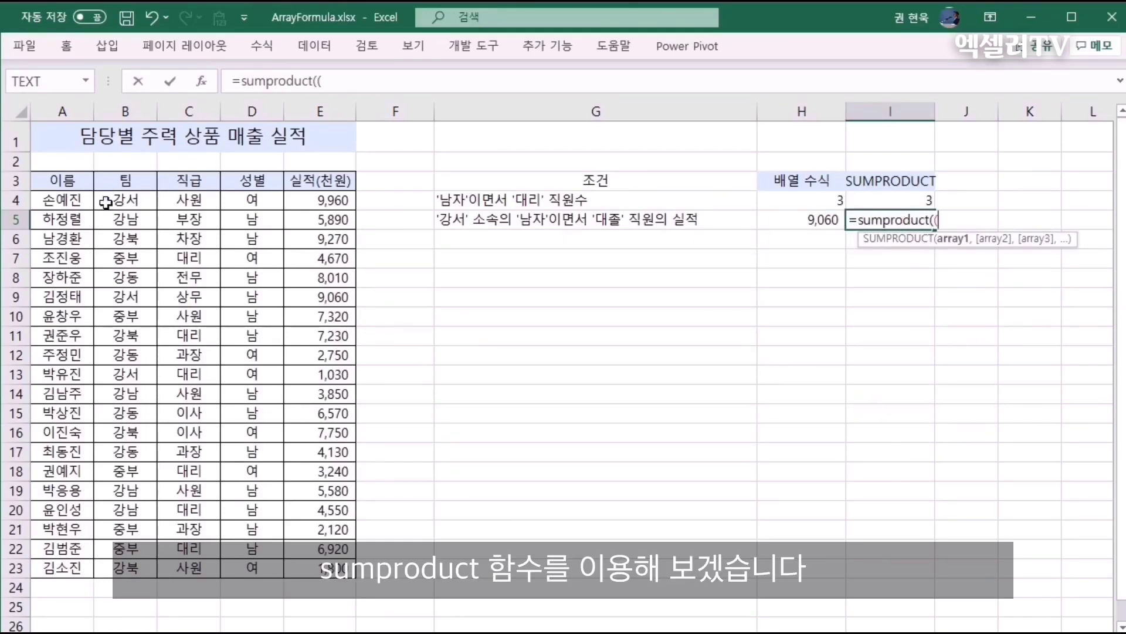
pyautogui.moveTo(105, 203); pyautogui.dragTo(152, 564)
pyautogui.write('="')
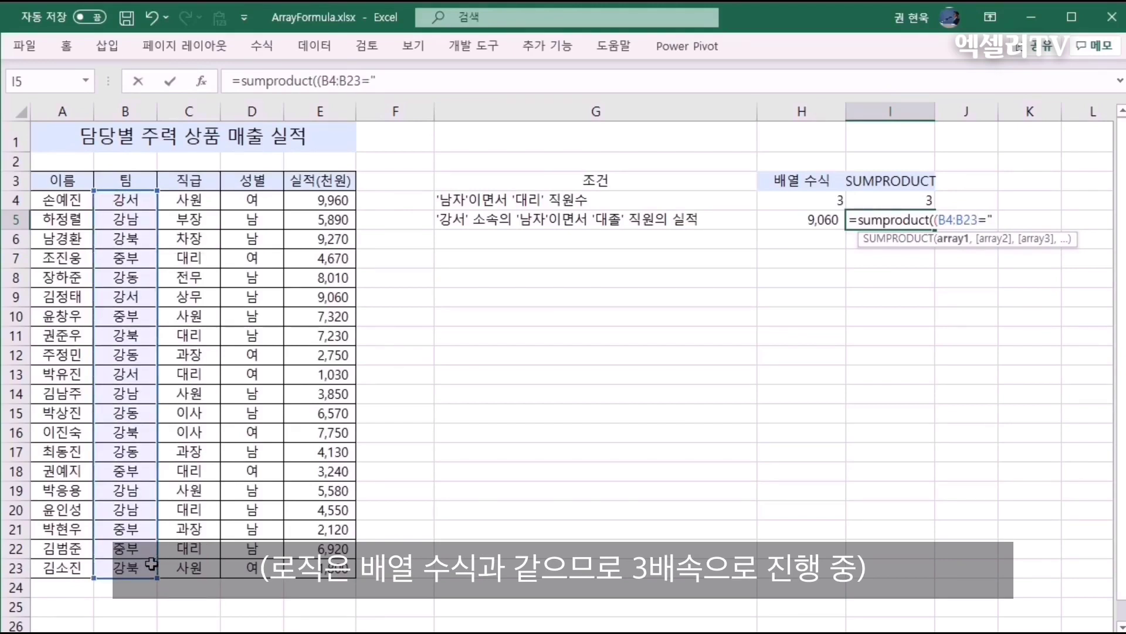
pyautogui.write('강서")*(')
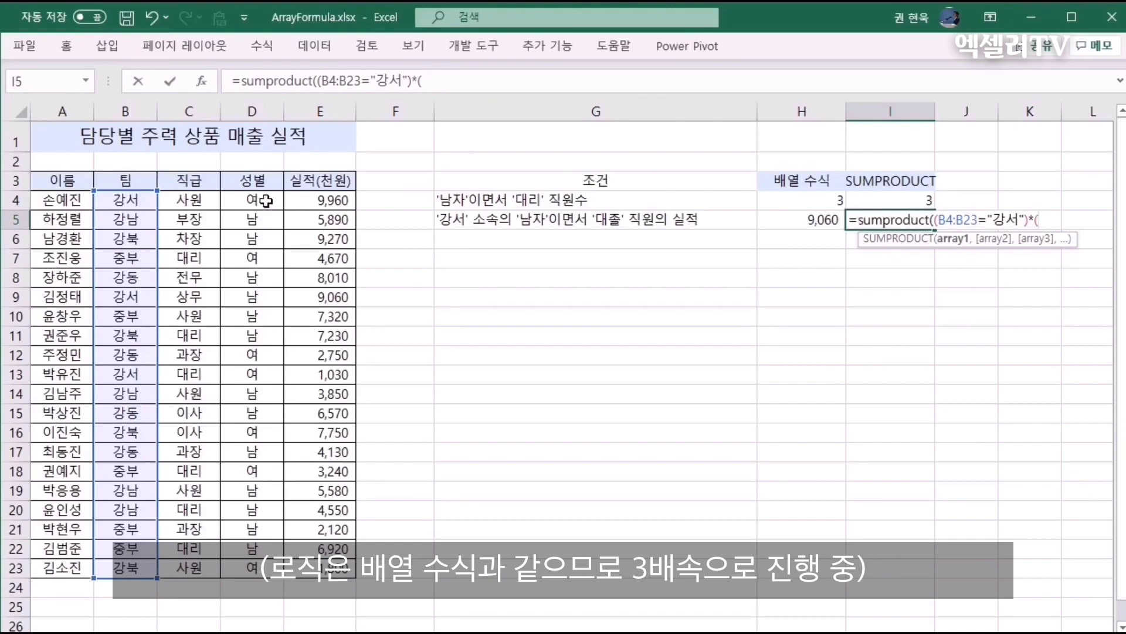
# Step: Complete I5's SUMPRODUCT with (D4:D23="남")*(E4:E23), enter it as a normal formula and compare it with H5
pyautogui.moveTo(258, 200); pyautogui.dragTo(251, 568)
pyautogui.write('="남')
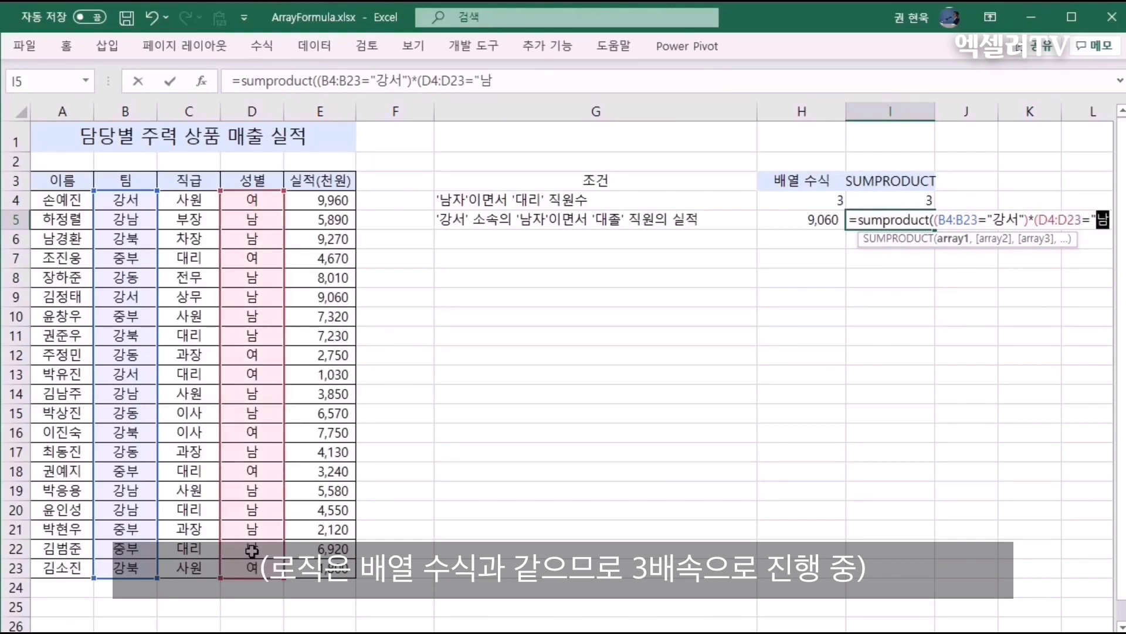
pyautogui.write('")*(')
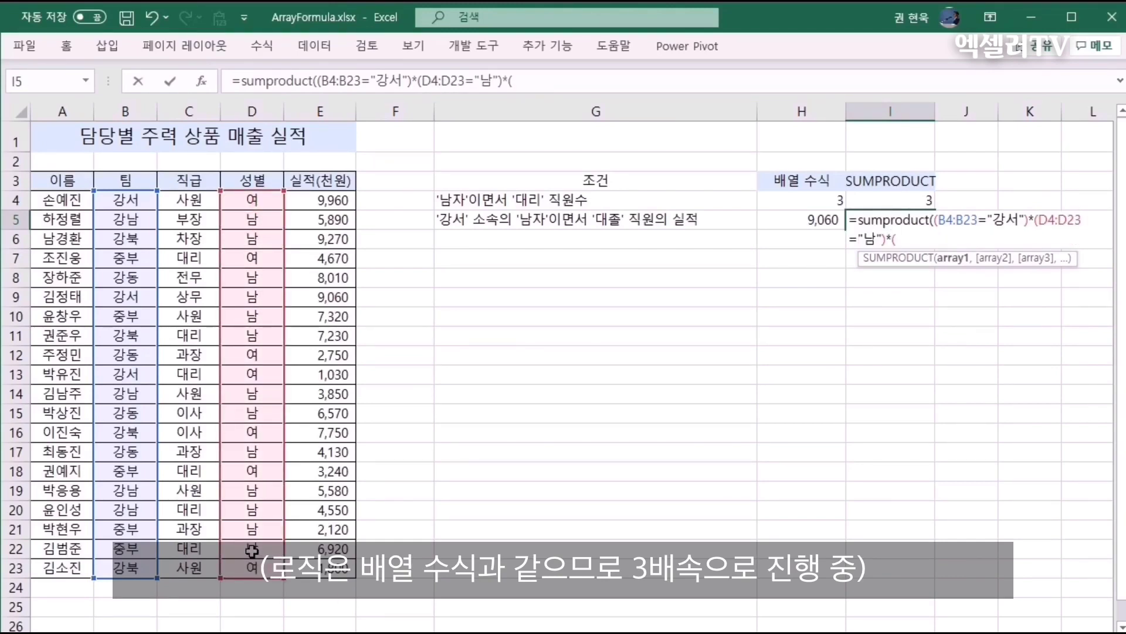
pyautogui.moveTo(320, 201); pyautogui.dragTo(329, 568)
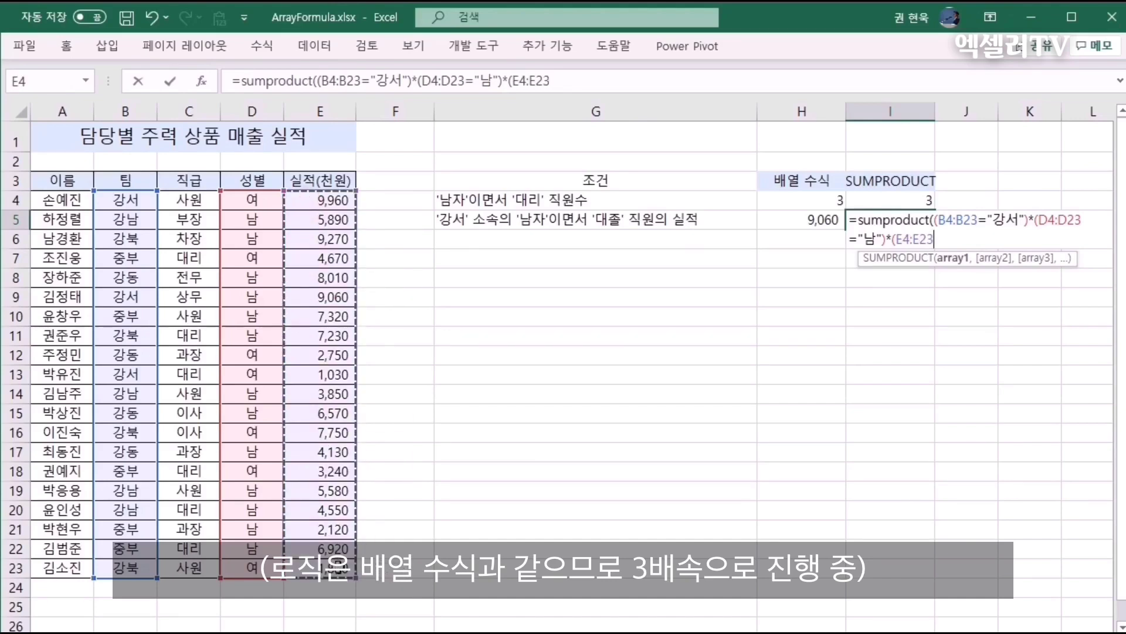
pyautogui.write('))')
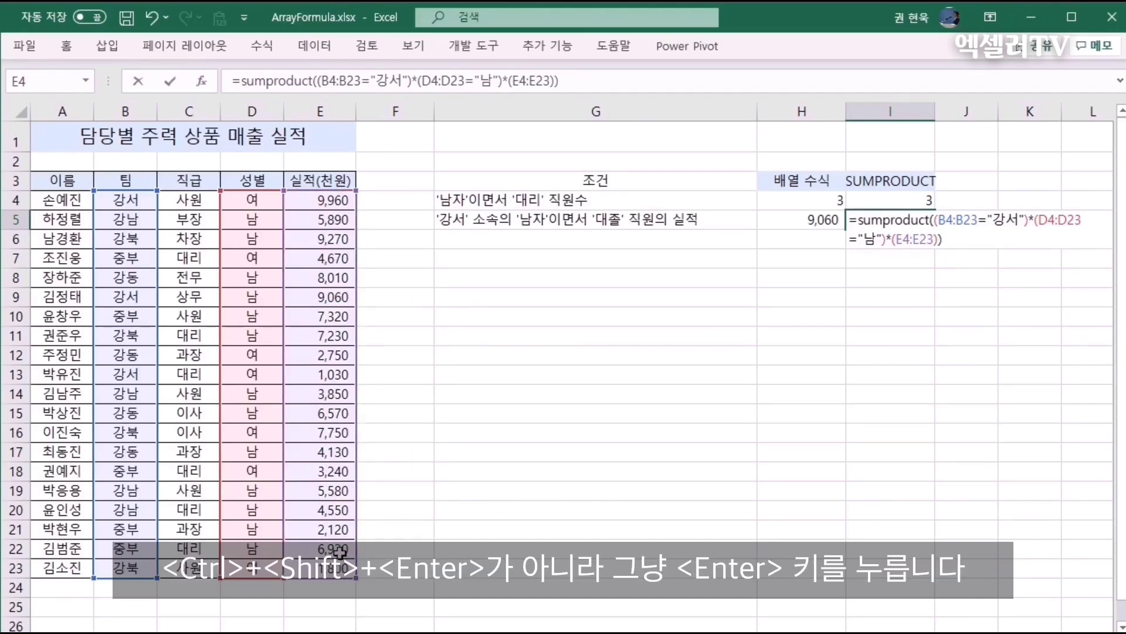
pyautogui.press('Return')
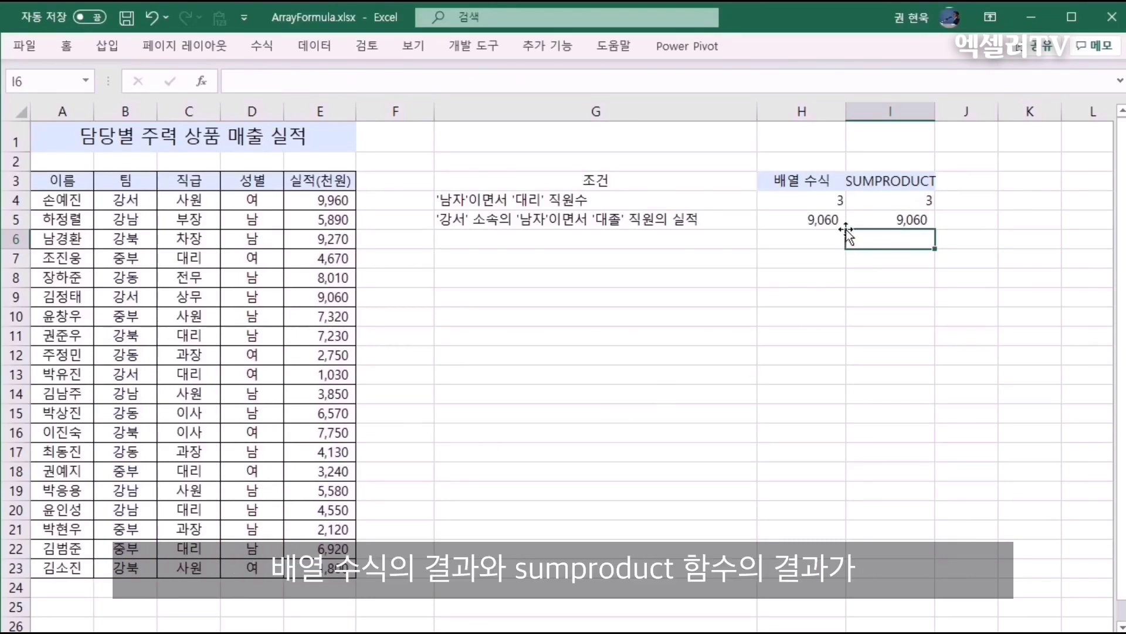
pyautogui.click(815, 222)
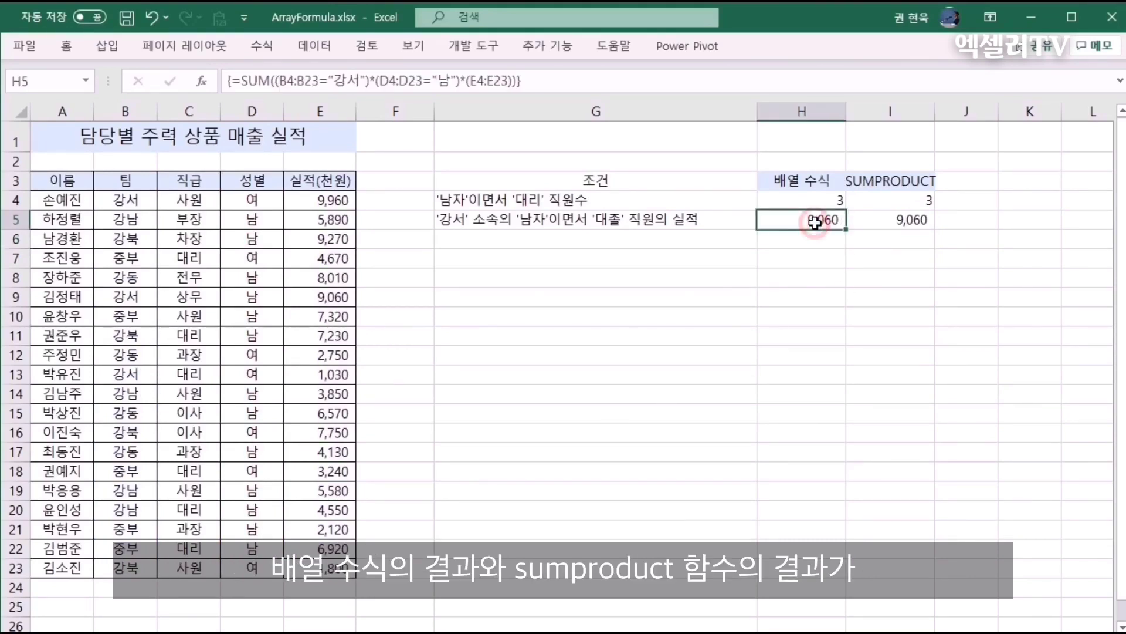
pyautogui.click(883, 220)
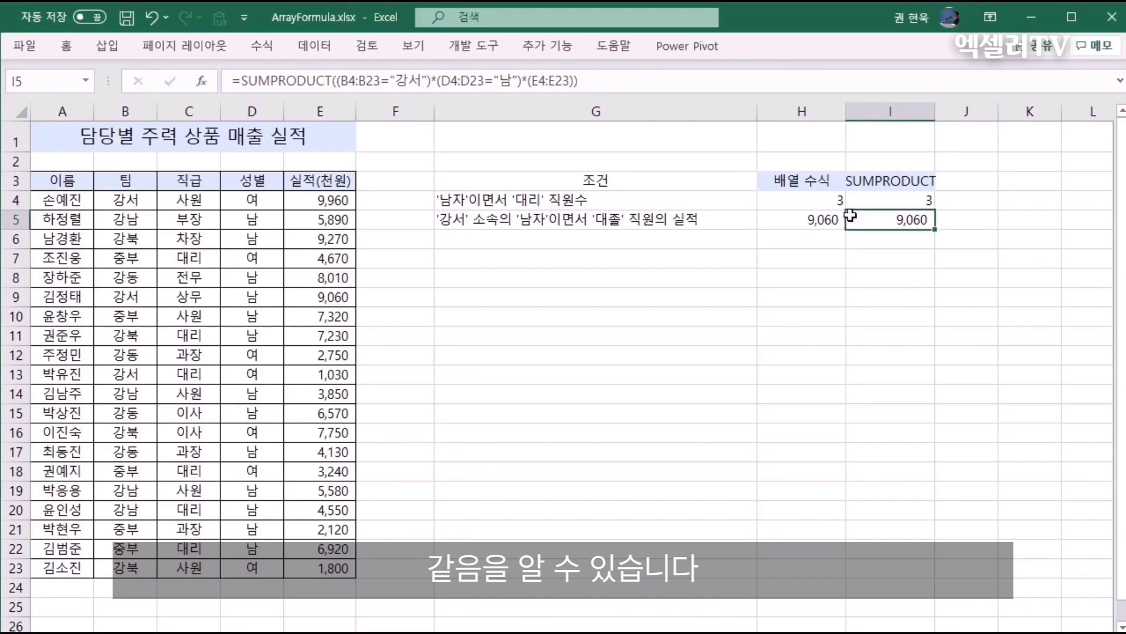